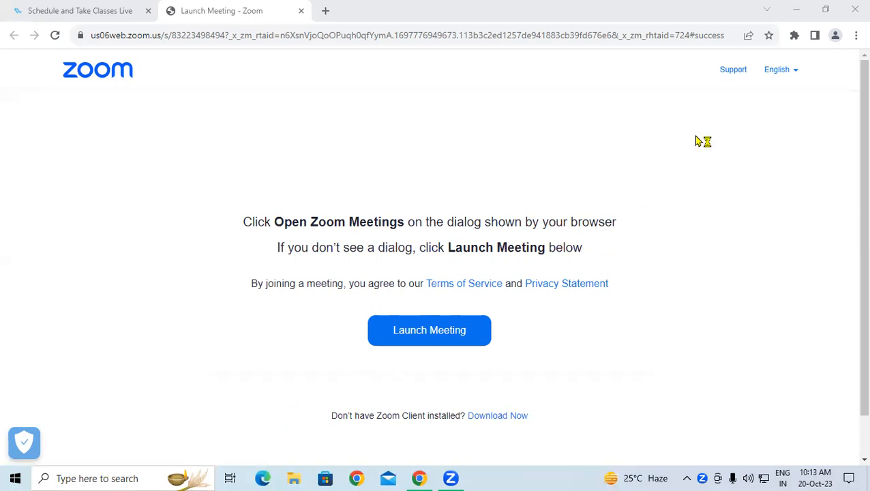
- Minimize the browser window to show the desktop and refresh the desktop
click(795, 11)
right_click(607, 43)
click(637, 80)
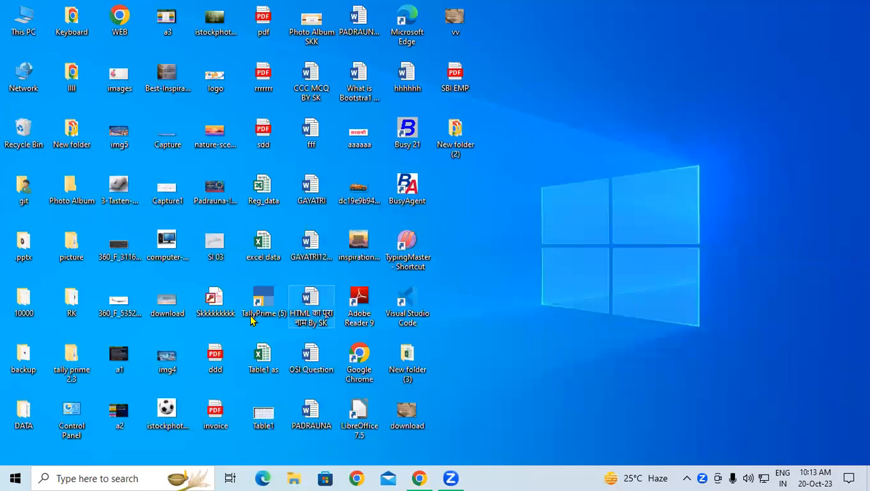
- Search Windows for "not", open Notepad from the results, close it again and refresh the desktop
click(103, 478)
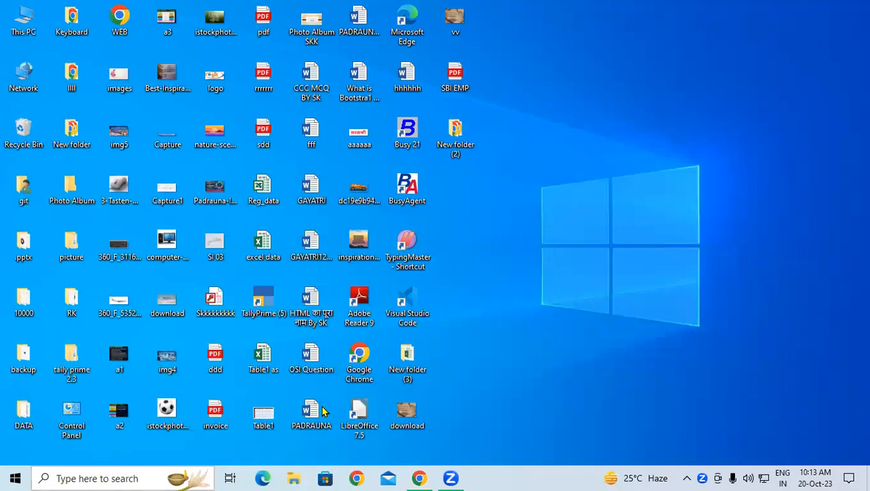
text(not)
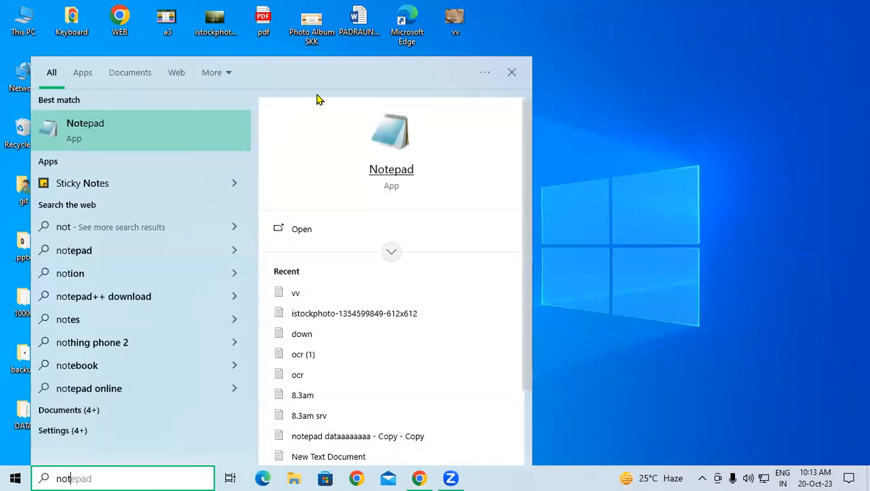
click(140, 120)
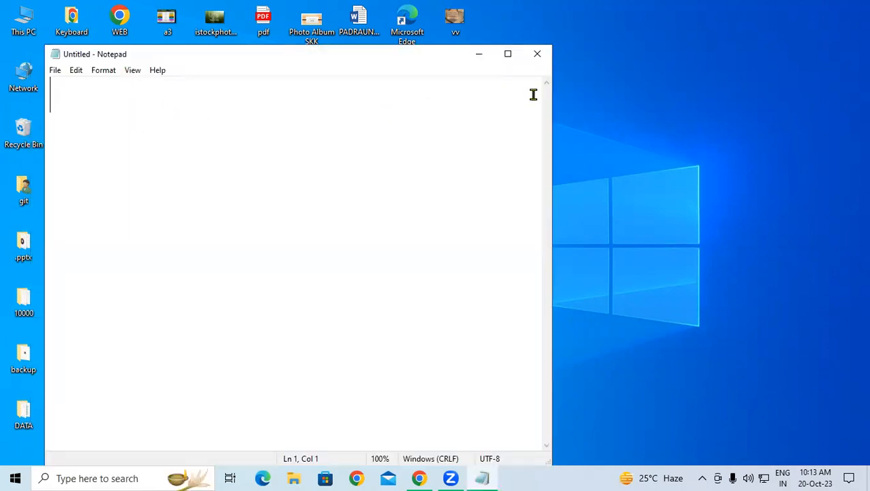
click(537, 55)
right_click(551, 43)
click(572, 84)
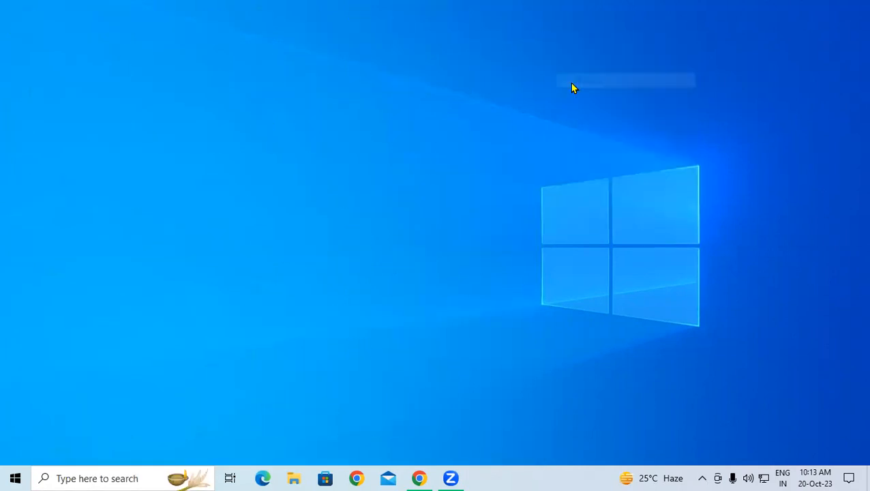
- Launch Notepad through the Windows Run dialog, close its empty window and refresh the desktop
key(super+r)
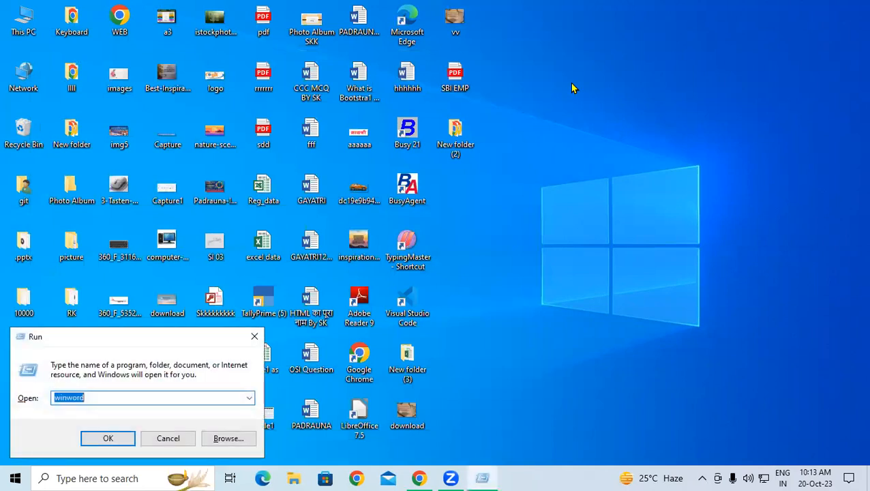
text(no)
key(Down)
key(Return)
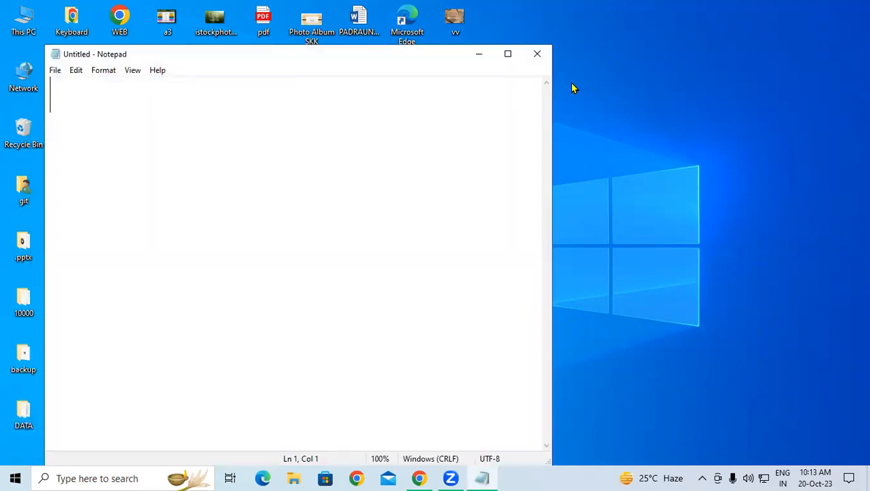
click(537, 54)
right_click(532, 48)
click(553, 85)
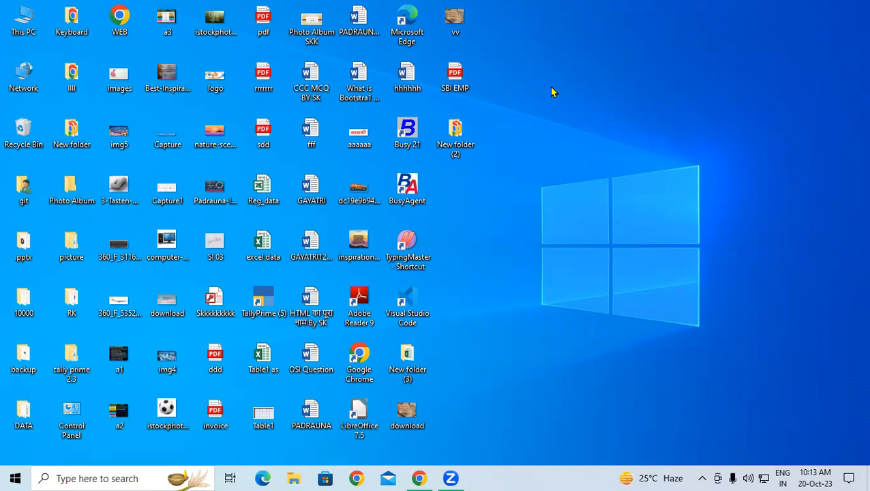
- Create a new text document named "Notepad" on the desktop, and open and close it once
right_click(571, 208)
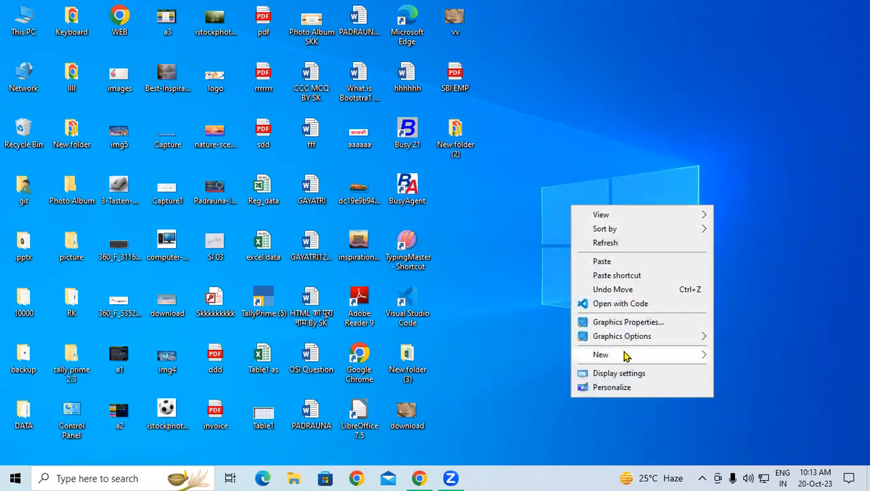
mouse_move(625, 355)
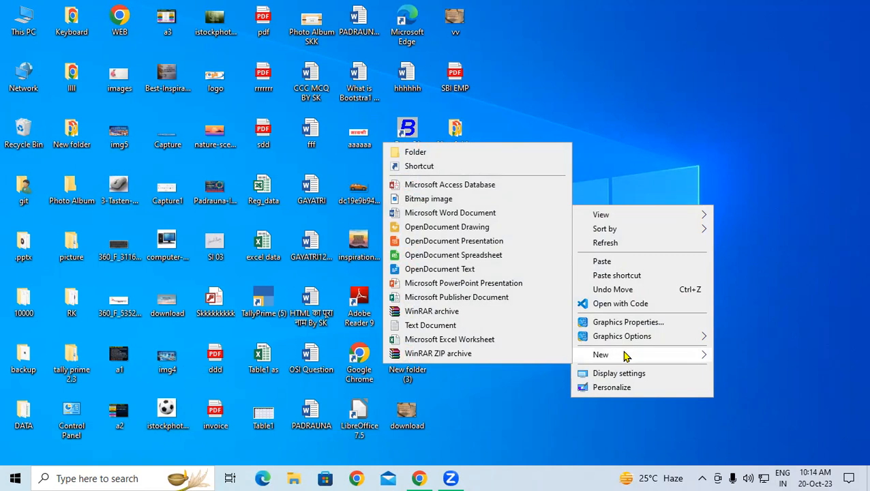
click(481, 326)
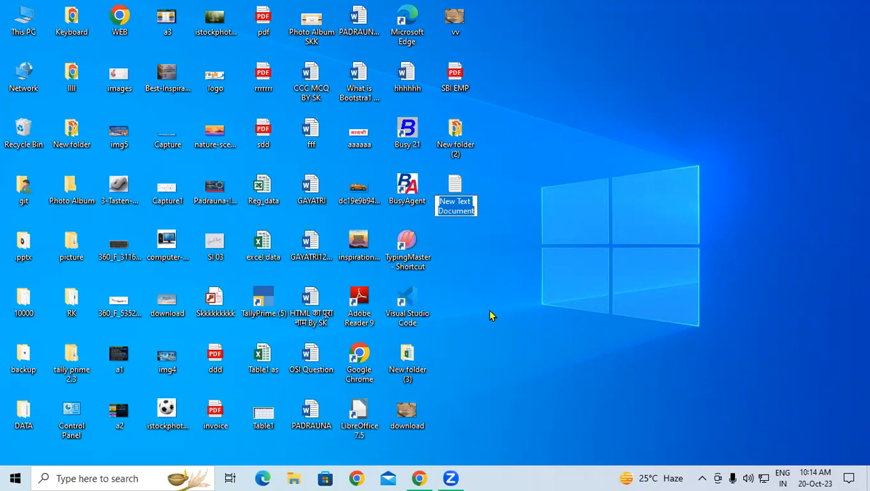
key(BackSpace)
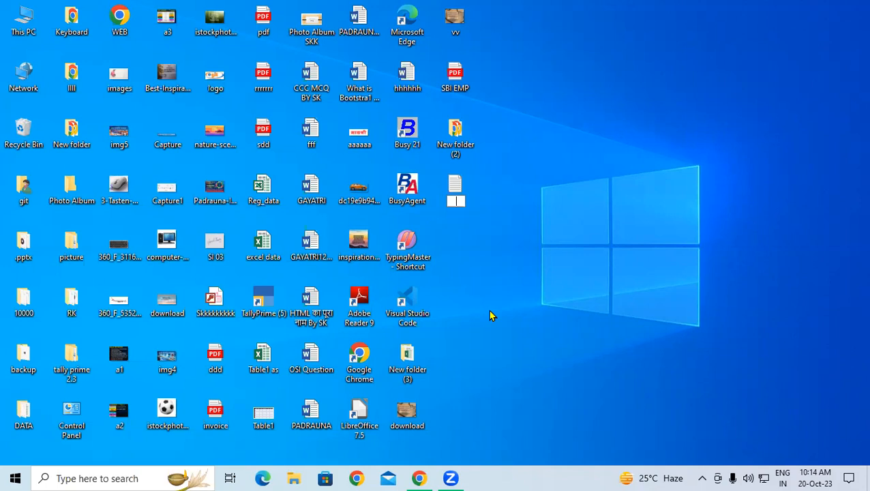
text(Notepad)
key(Return)
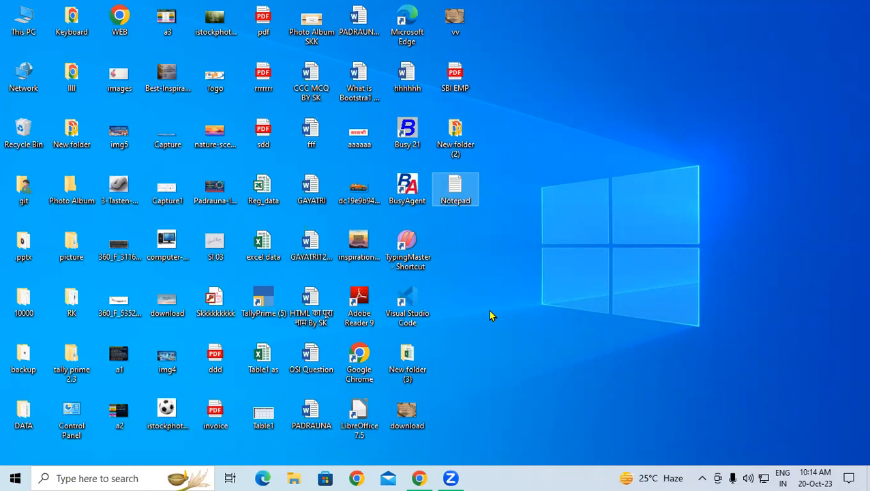
double_click(455, 189)
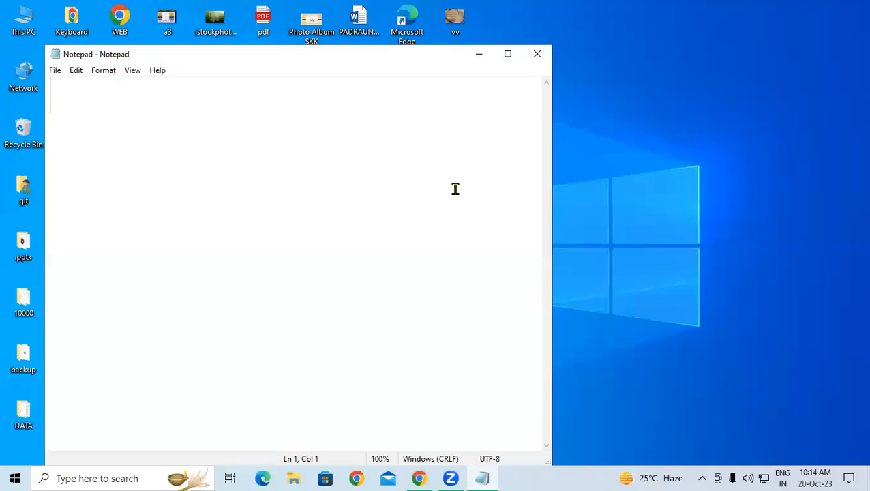
click(534, 56)
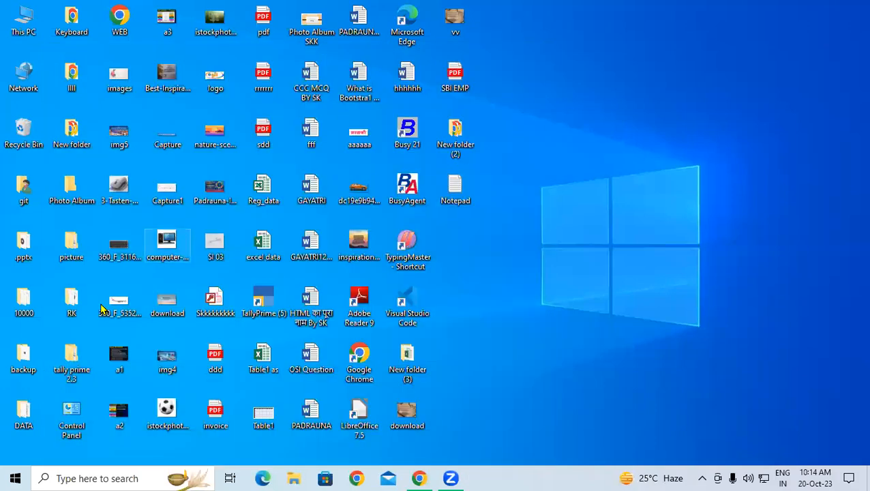
- Look up Notepad in the Windows Accessories folder of the installed apps list
click(15, 478)
scroll(87, 400, down, 15)
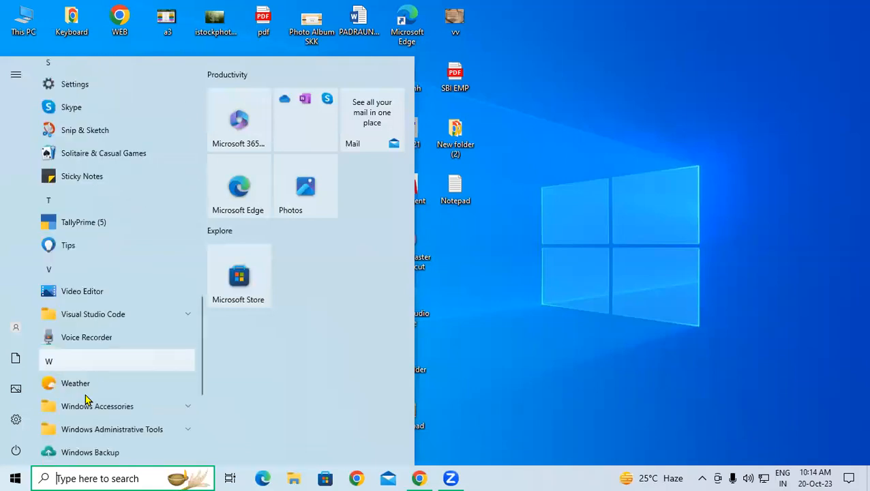
scroll(87, 400, down, 2)
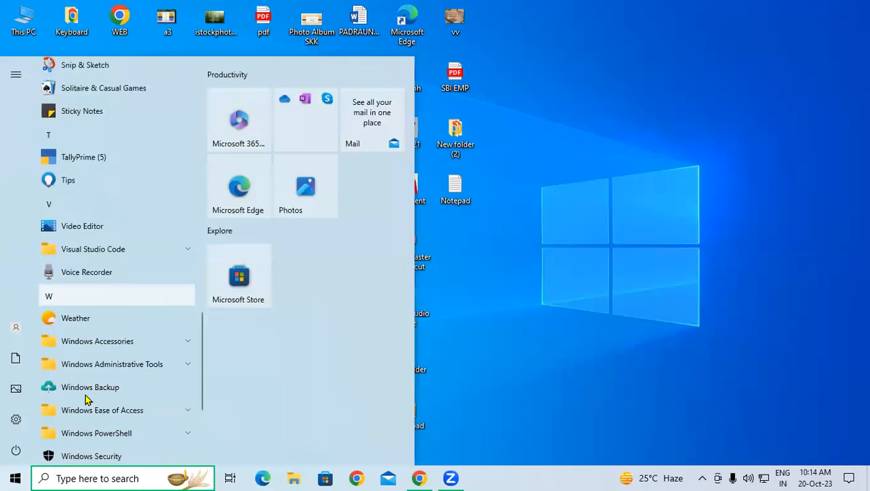
click(119, 351)
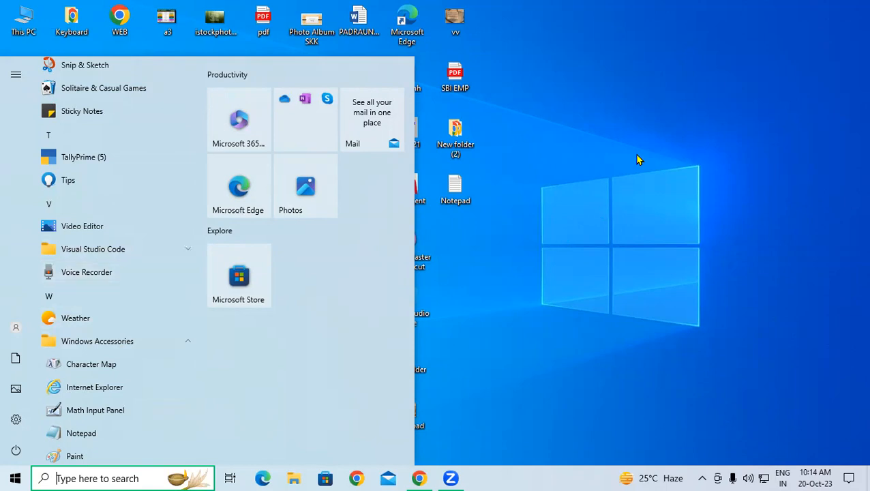
click(528, 223)
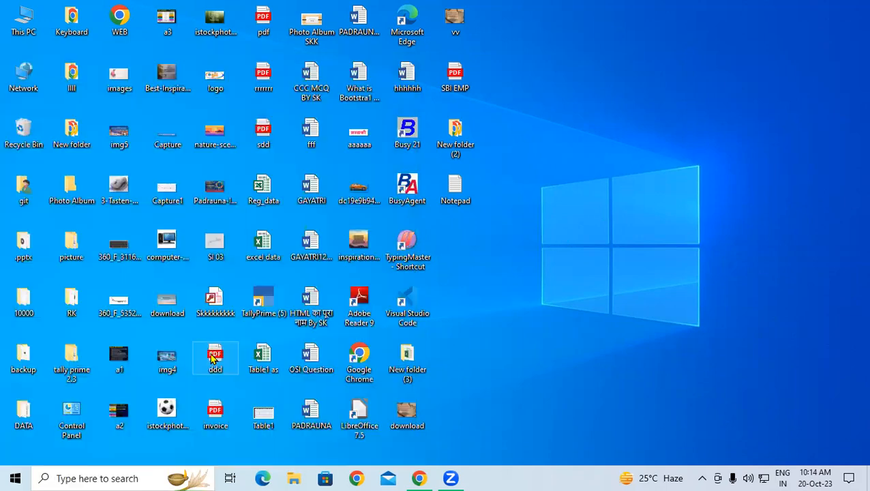
- Open Notepad from the Windows Accessories folder, maximize its window and close it
click(21, 475)
scroll(103, 256, down, 3)
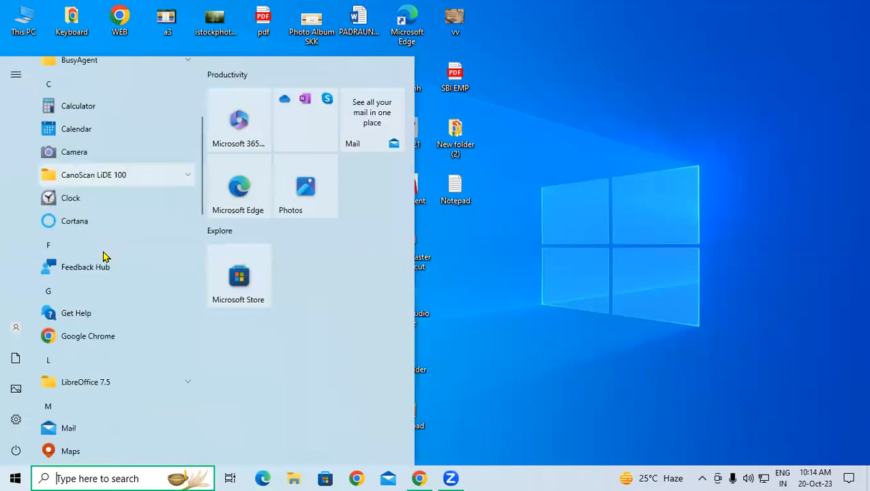
scroll(103, 256, down, 10)
scroll(103, 256, down, 5)
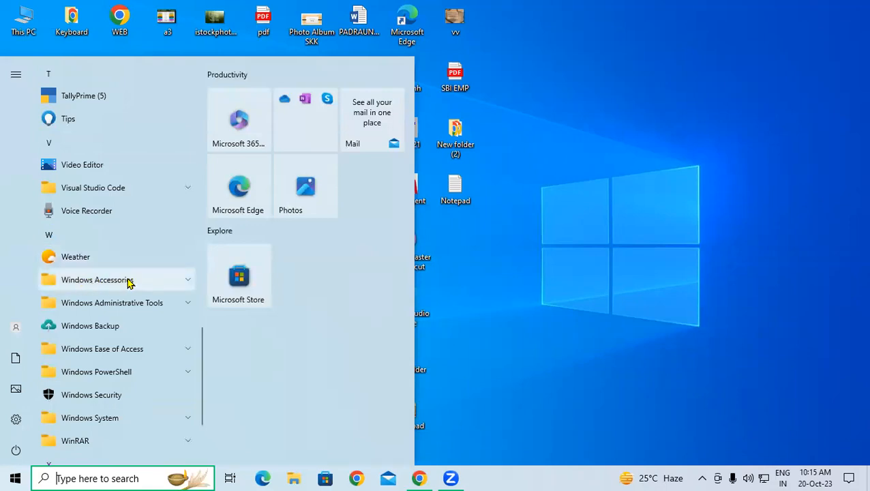
click(129, 280)
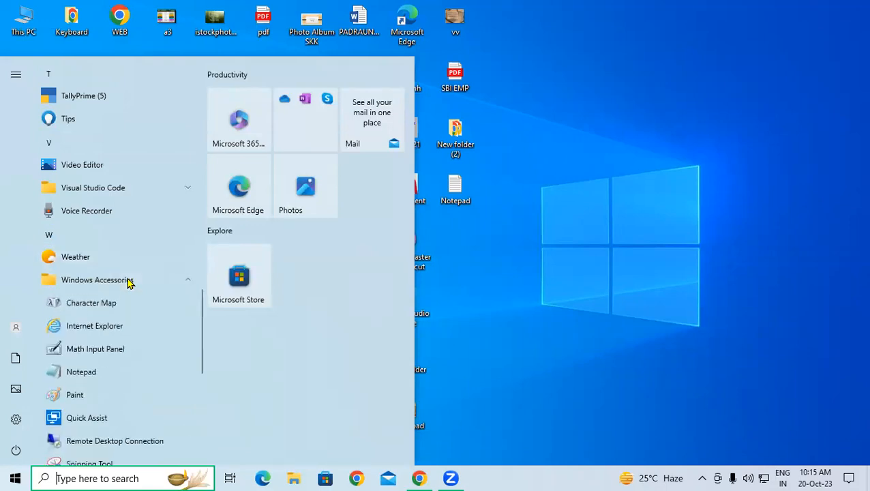
click(100, 373)
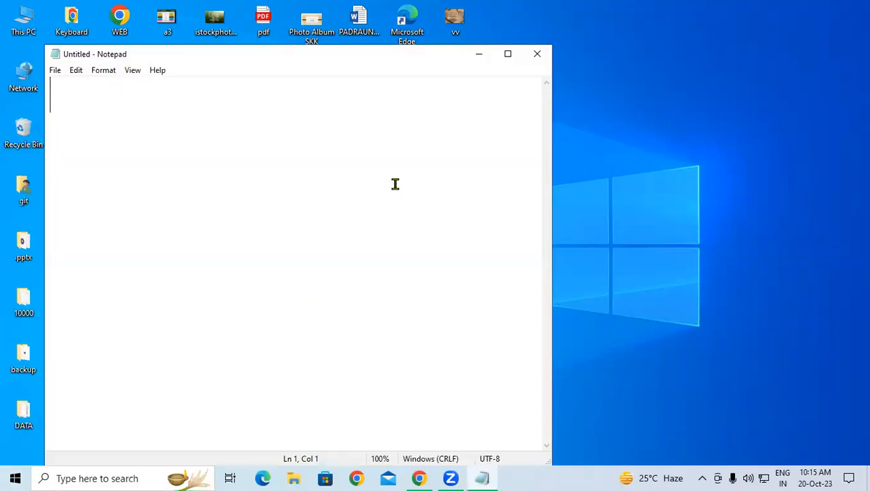
click(508, 55)
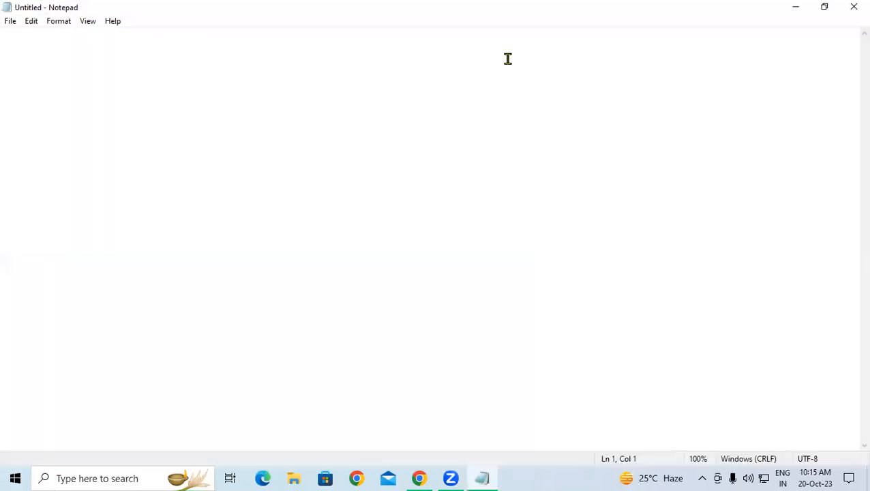
click(851, 6)
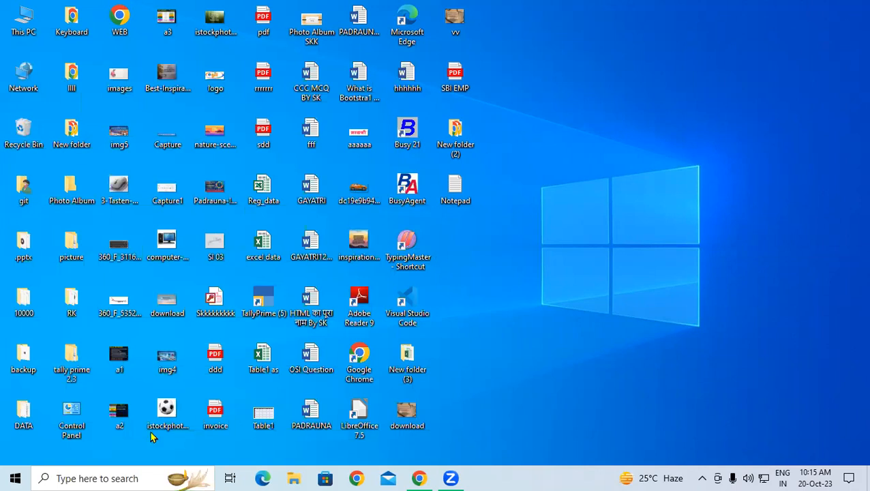
click(93, 479)
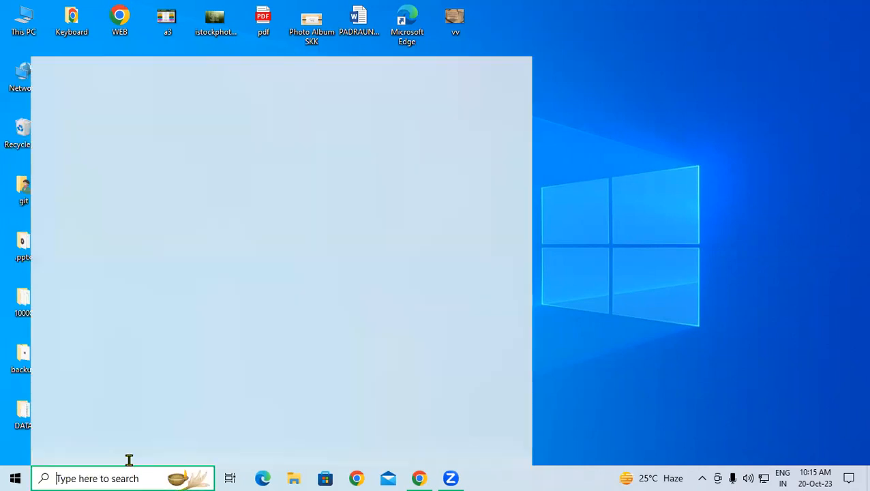
click(648, 133)
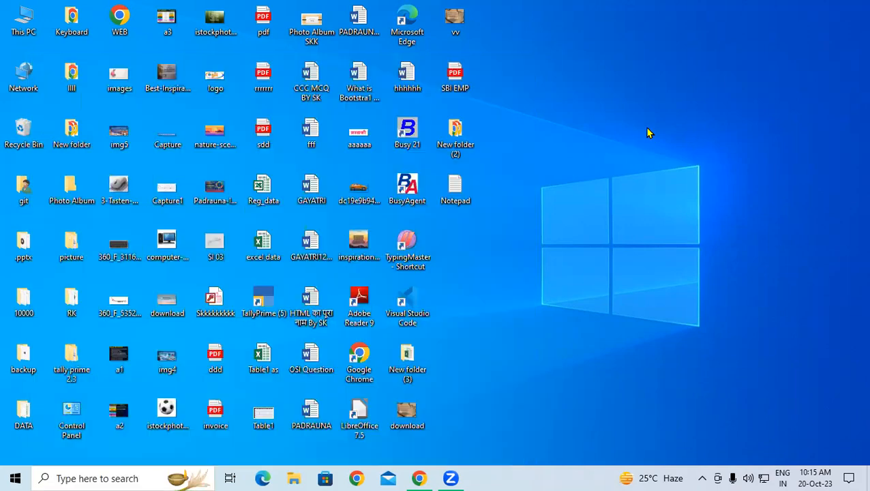
right_click(572, 32)
mouse_move(623, 181)
click(511, 124)
- Launch Notepad from Windows Accessories once more, close it and refresh the desktop
click(15, 477)
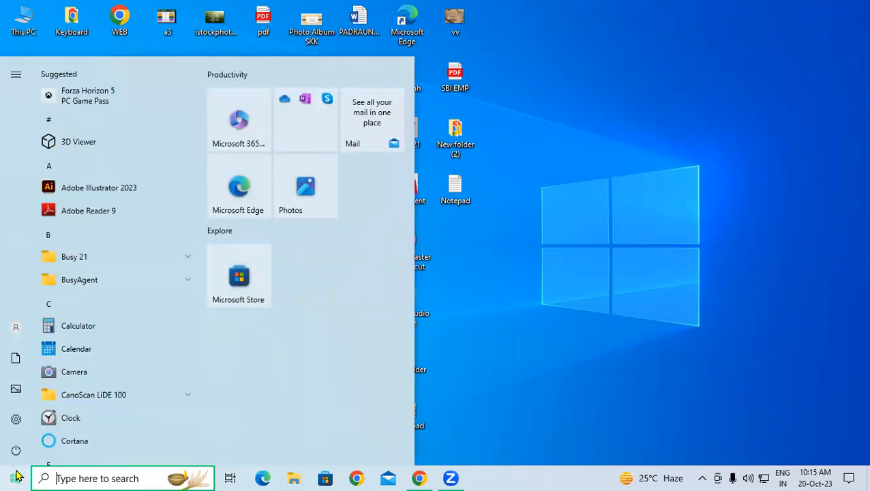
scroll(97, 325, down, 15)
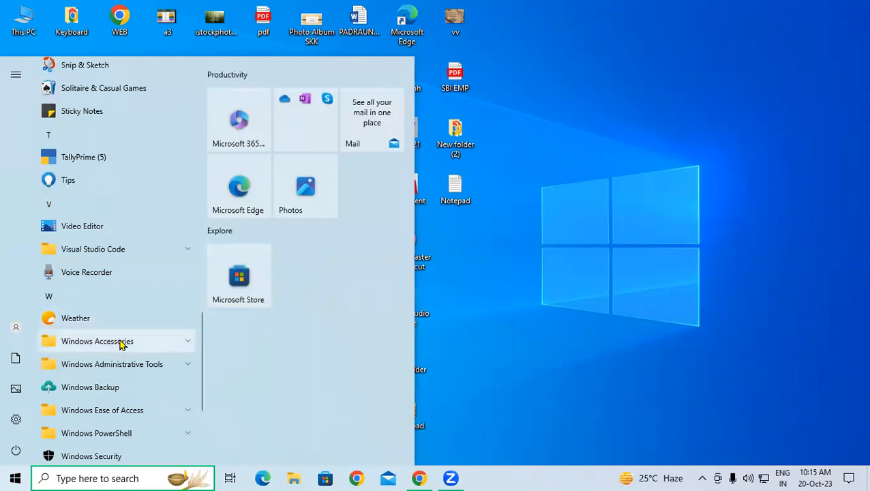
click(119, 342)
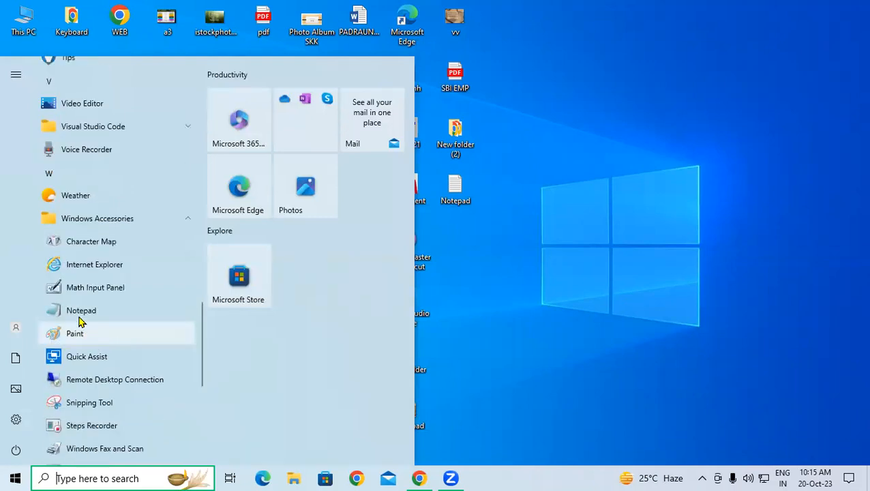
click(79, 312)
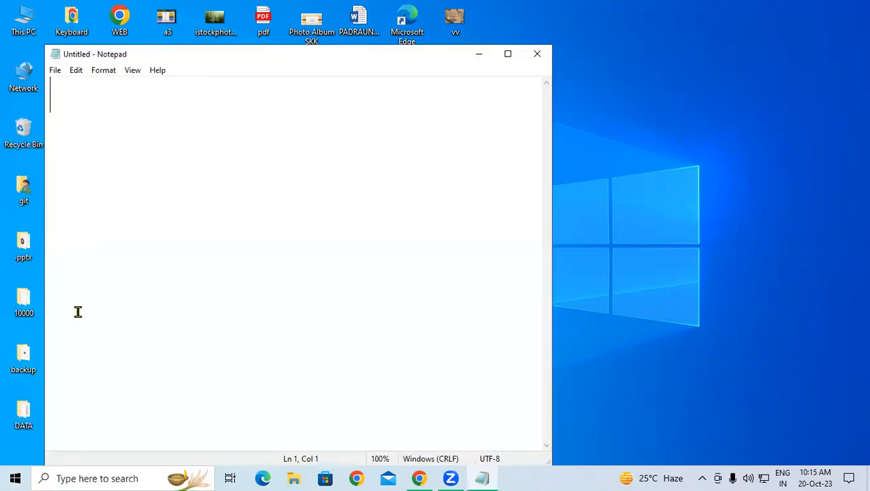
click(544, 57)
right_click(593, 39)
click(616, 76)
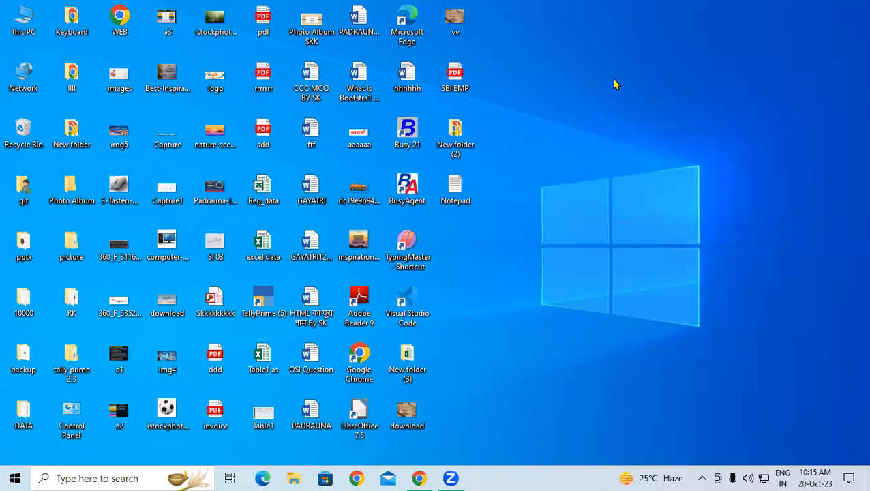
- Open the Notepad text file from the desktop, maximize its window and enter the text "git"
double_click(457, 203)
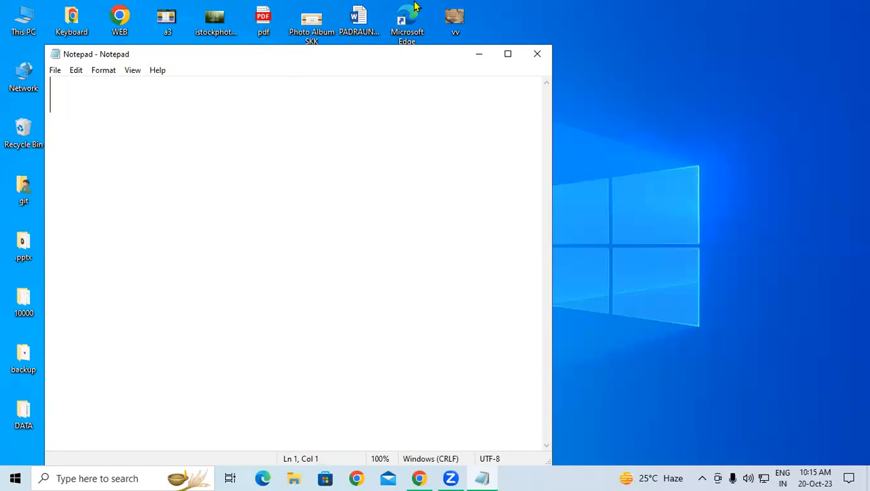
drag(297, 56, 415, 1)
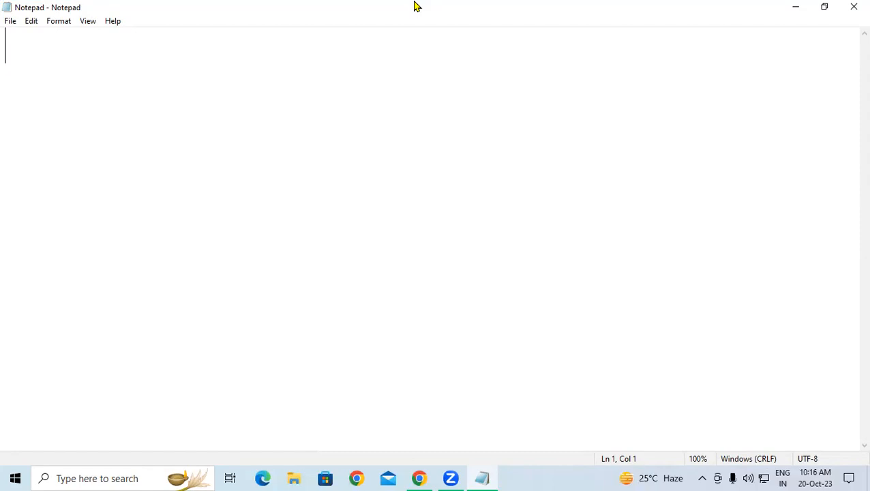
text(git)
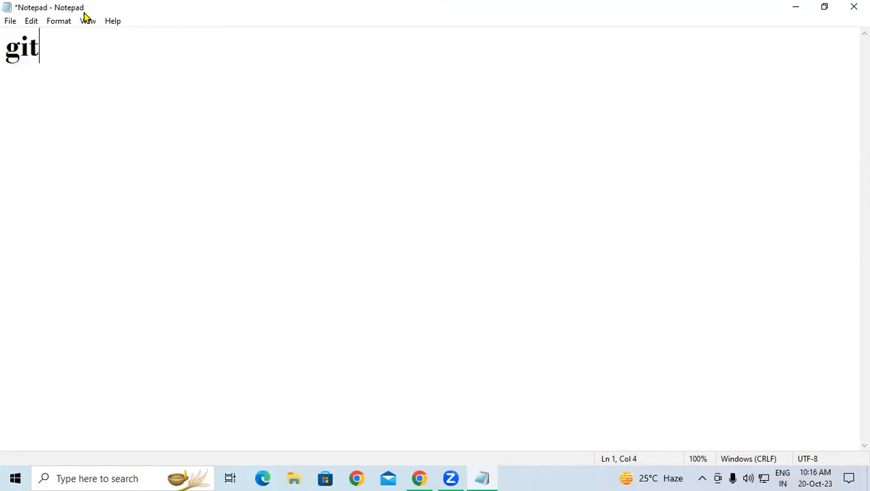
- Save the Notepad document and clear the word "git" from its text
click(10, 21)
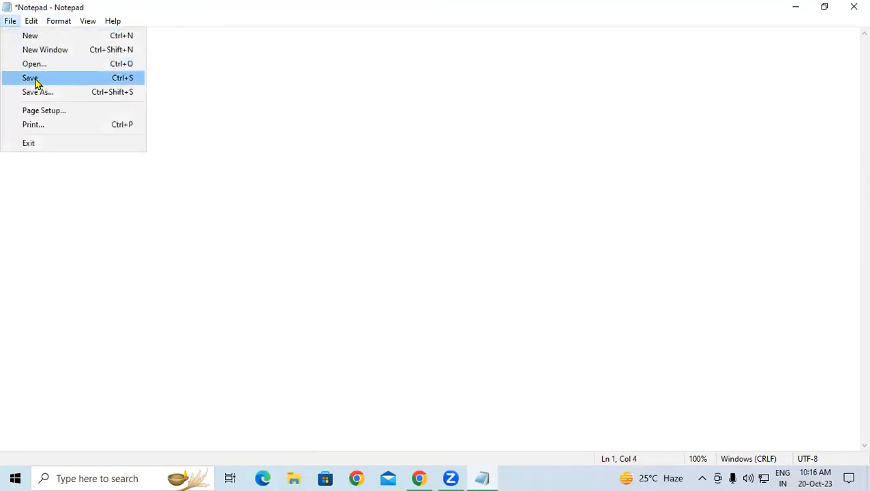
click(92, 82)
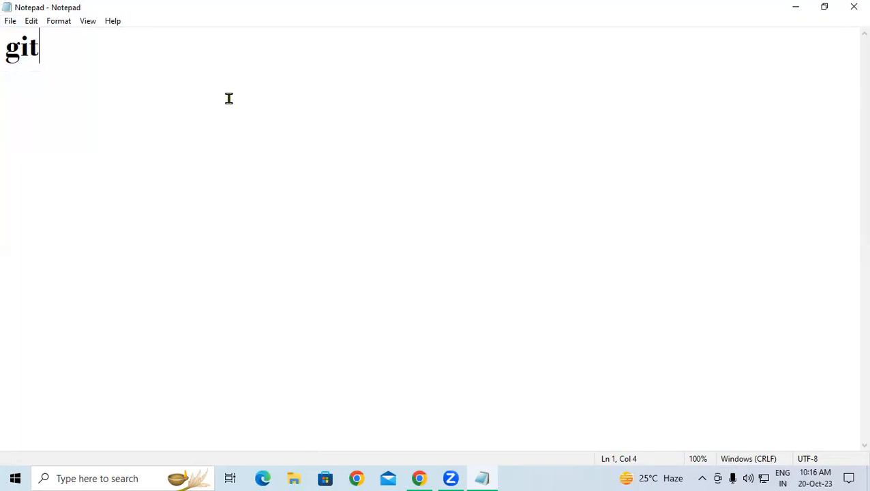
double_click(10, 55)
click(286, 69)
drag(128, 49, 10, 59)
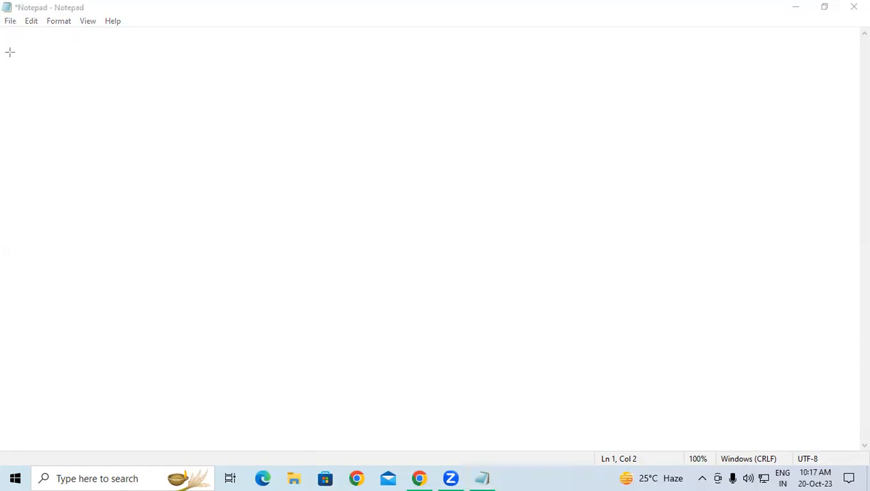
- Draw annotation rectangles around Notepad's title, its menu bar and the window control buttons
drag(2, 2, 107, 14)
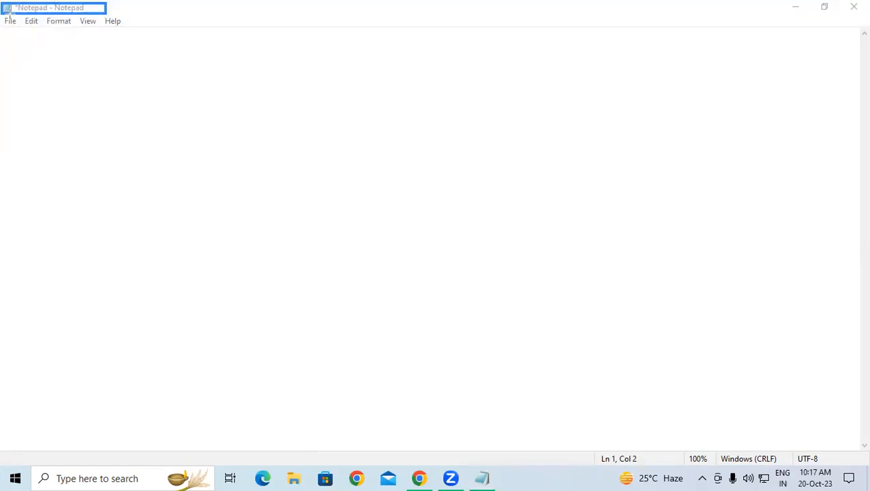
drag(1, 14, 139, 30)
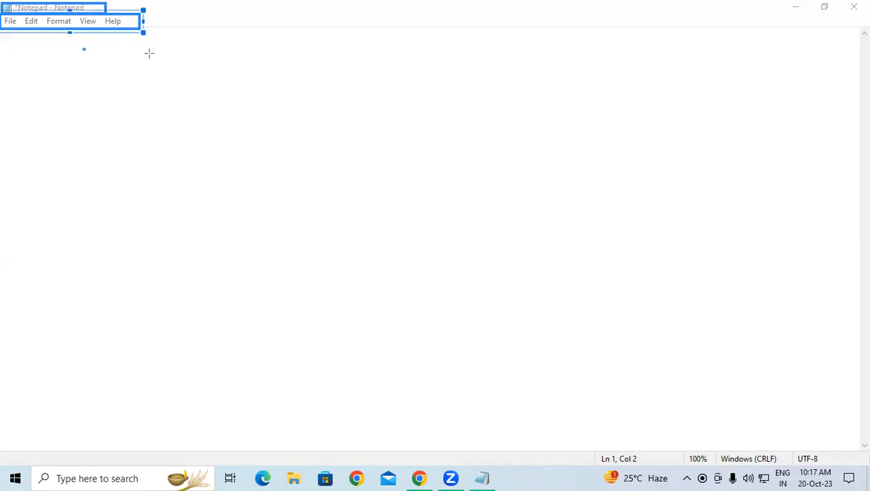
click(194, 71)
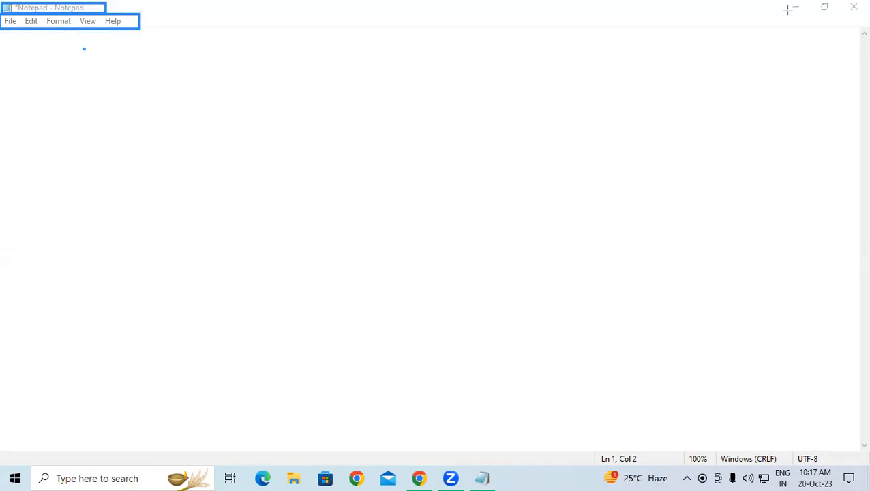
drag(769, 0, 862, 19)
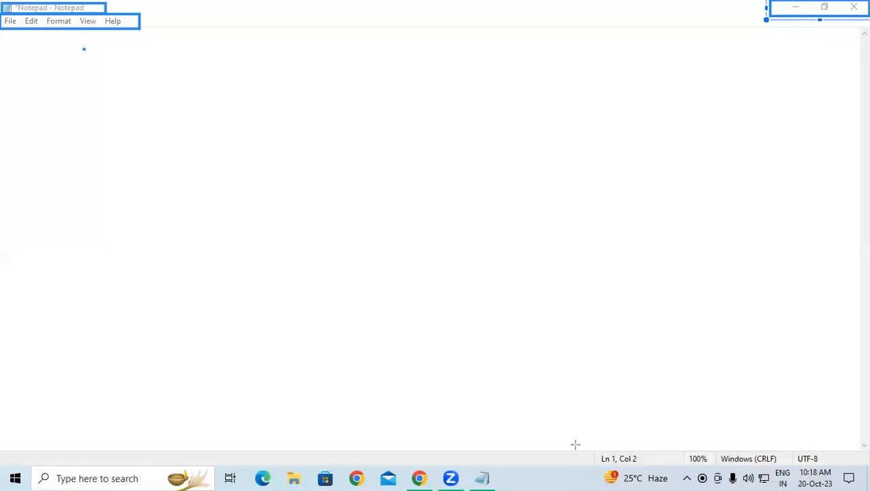
- Close the document without saving, open a new Notepad window with the Run command NOTEPAD and maximize it
click(853, 7)
click(453, 247)
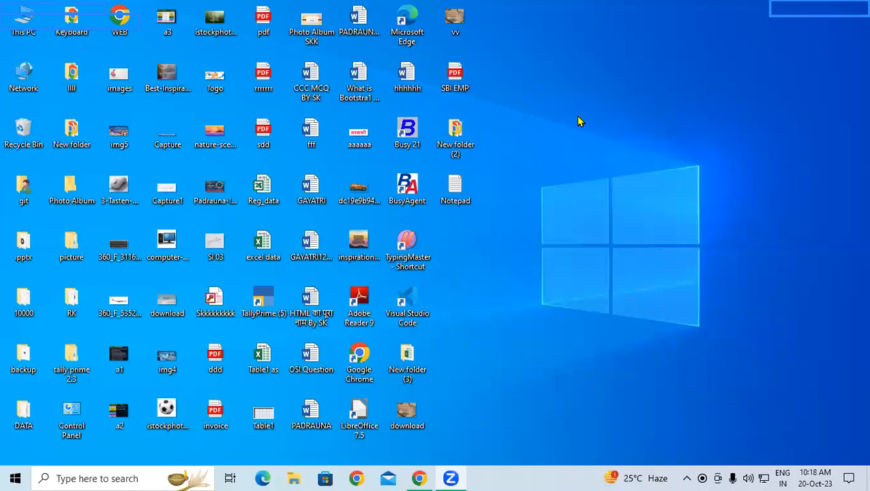
key(super+r)
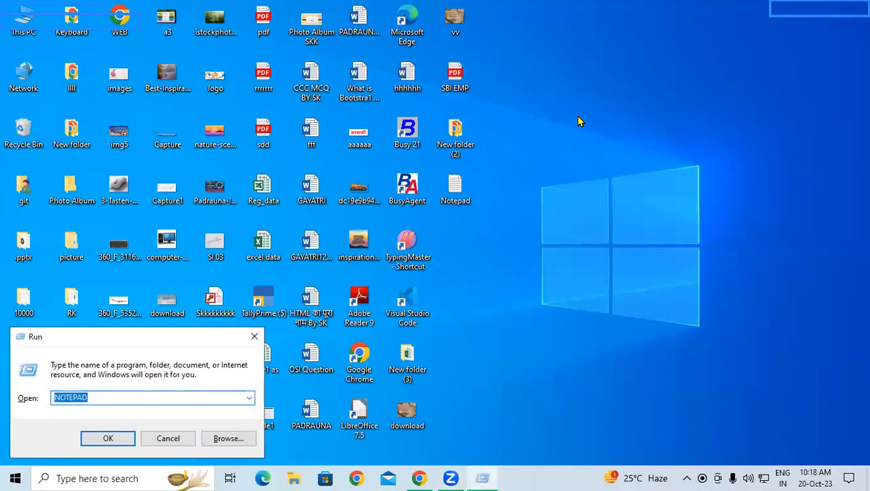
key(Return)
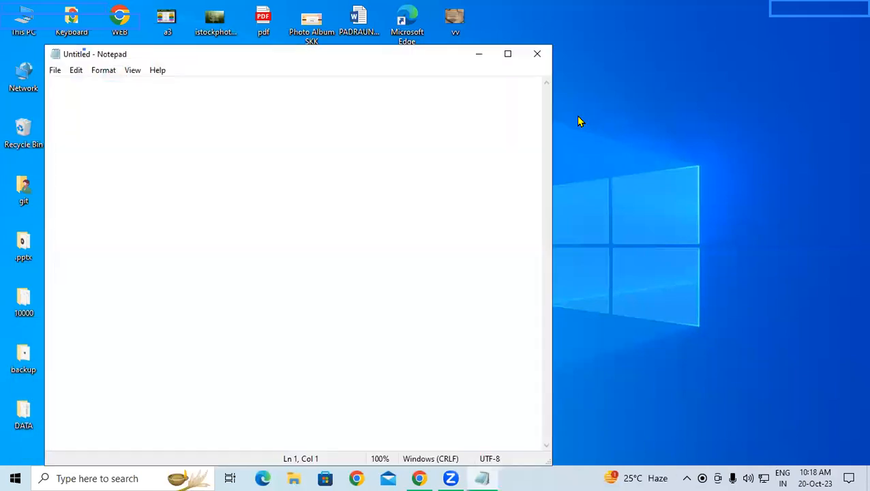
click(506, 55)
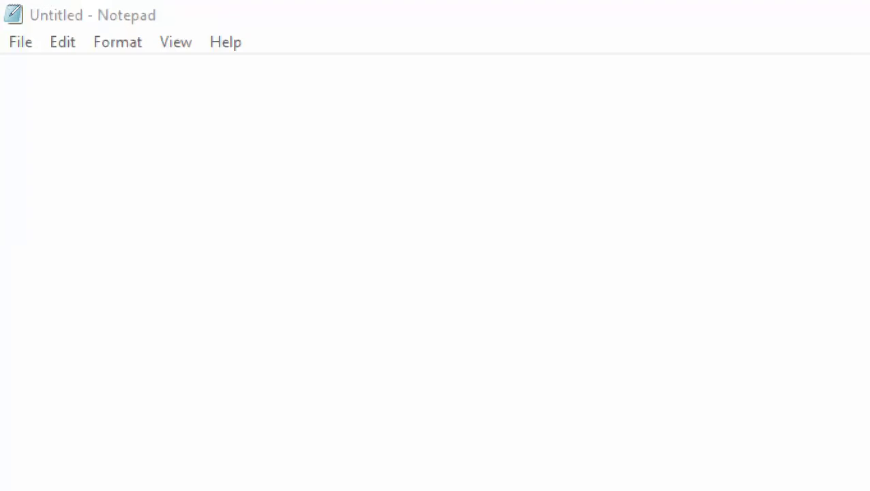
- Mark the words "Untitled" and "Notepad" in the window title with annotation lines, and clear the marks
drag(32, 3, 66, 4)
drag(55, 15, 69, 15)
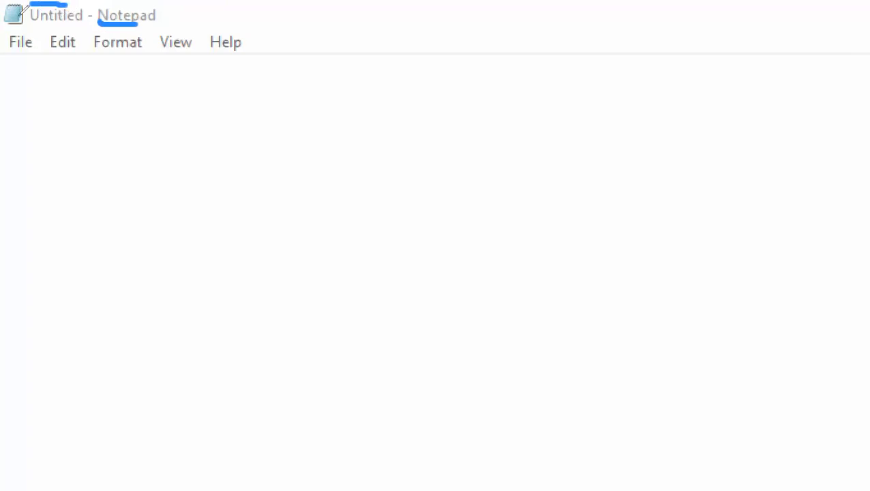
drag(16, 15, 33, 16)
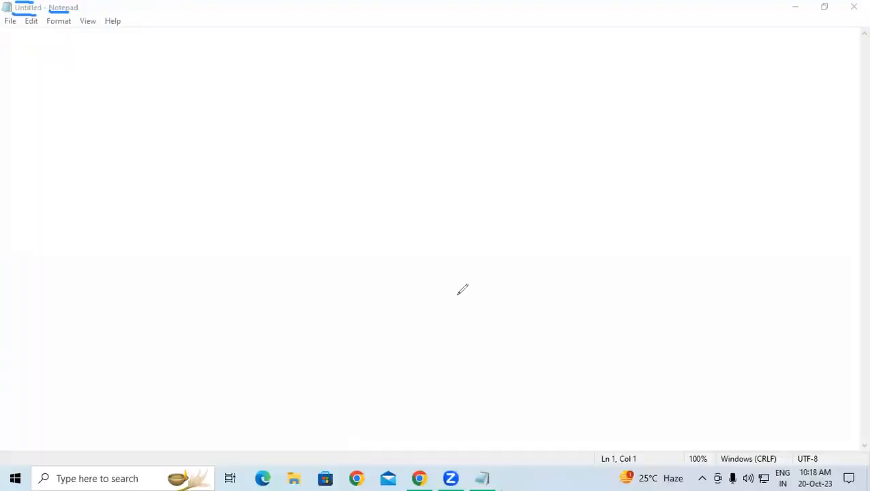
click(155, 124)
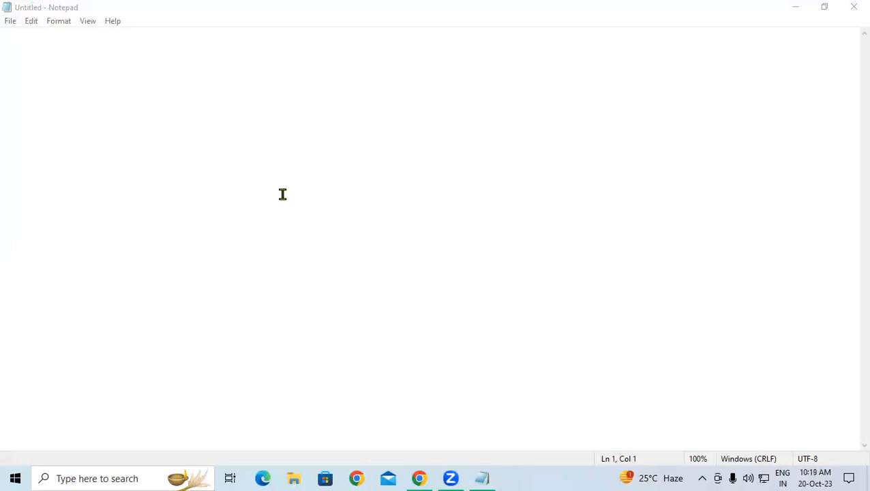
- Browse the Downloads, Music, Pictures and Videos locations while saving the untitled document, and cancel the save
click(10, 33)
click(10, 21)
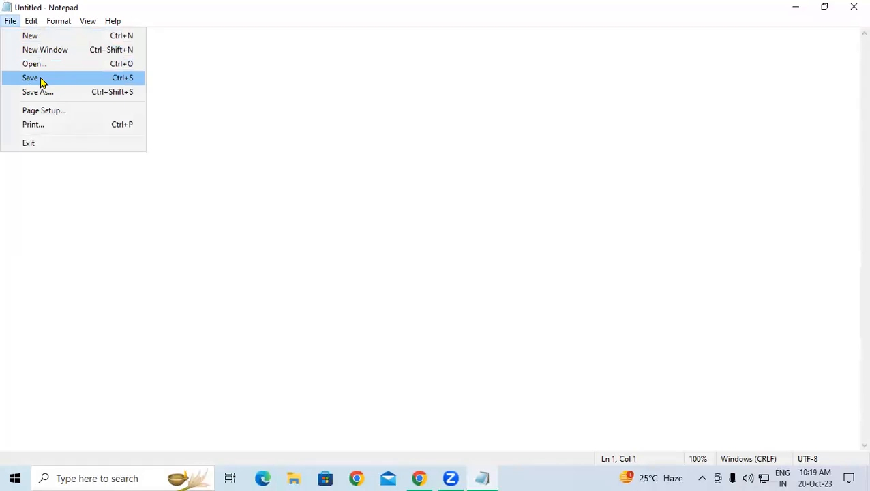
click(40, 78)
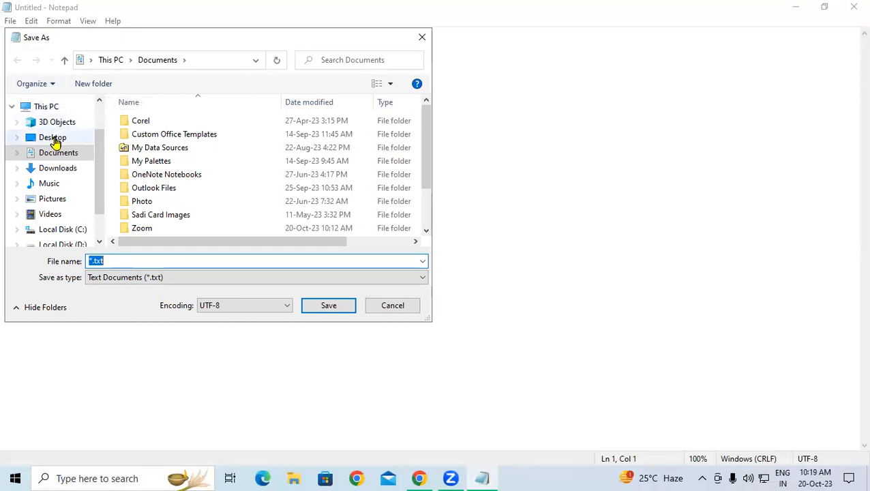
click(60, 169)
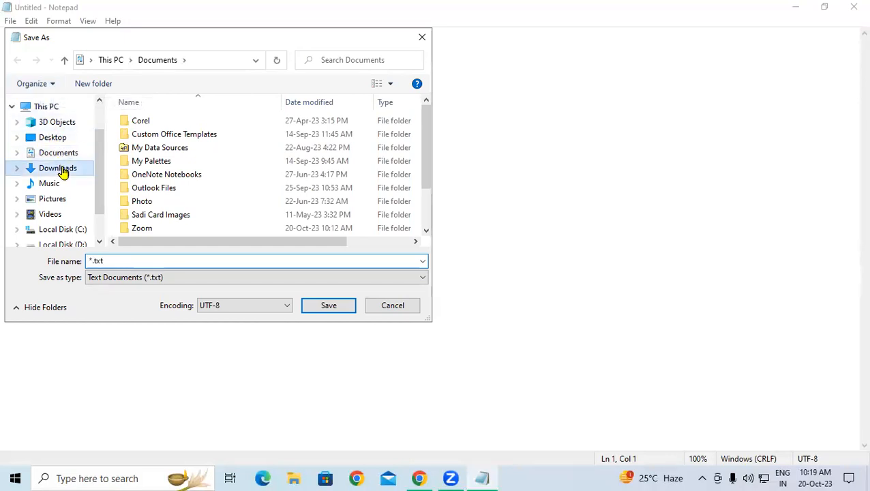
click(56, 185)
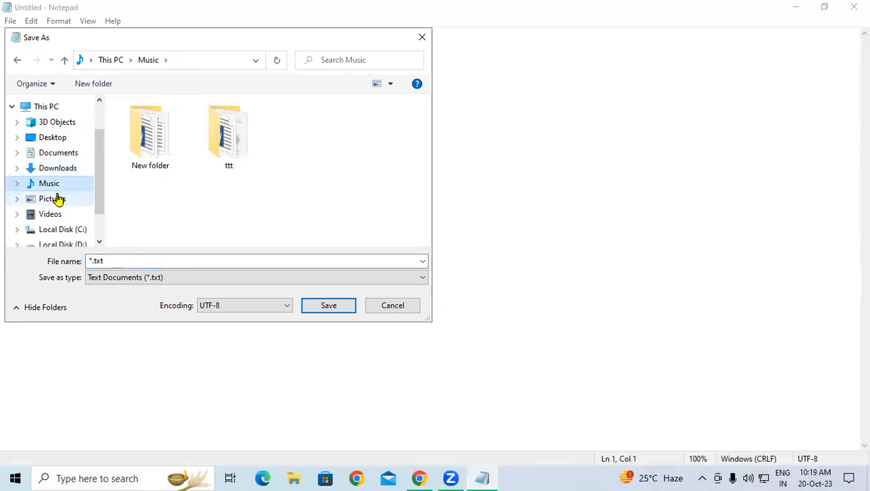
click(58, 199)
click(52, 222)
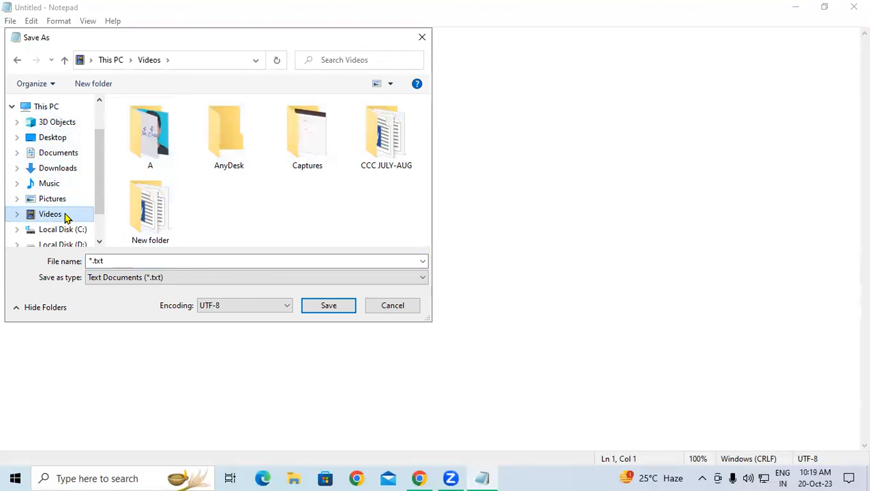
key(super+e)
click(852, 5)
key(Escape)
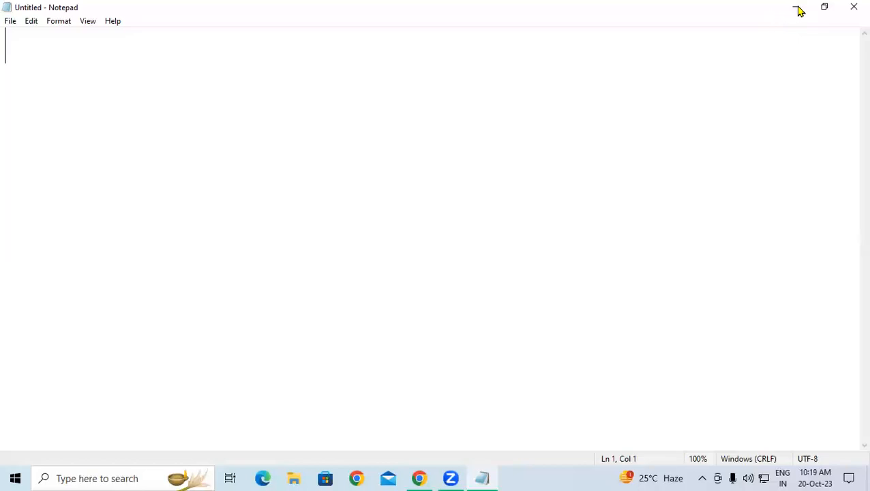
- Minimize Notepad and examine the Documents, Downloads, Music, Pictures, Videos and Desktop folders in This PC, closing that window
click(797, 9)
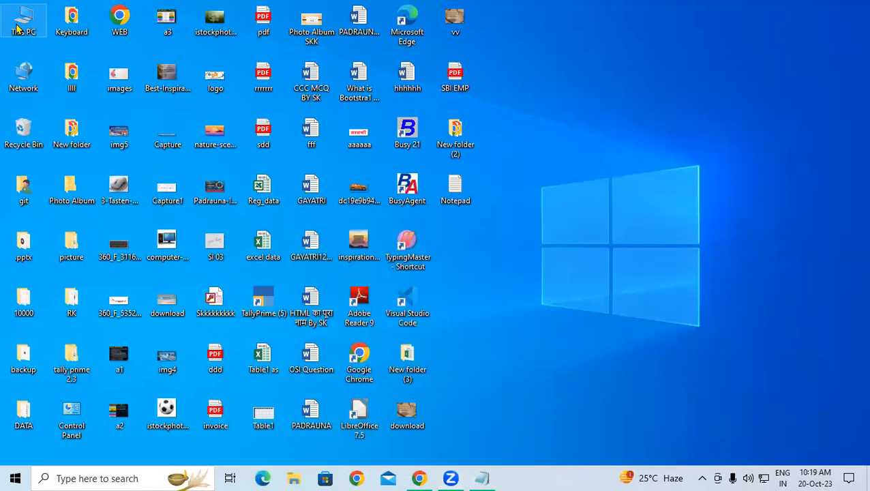
double_click(18, 27)
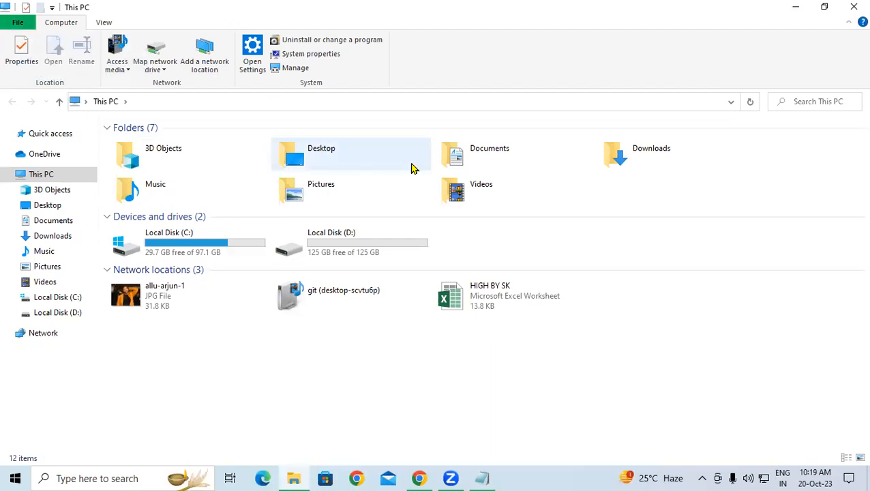
click(470, 156)
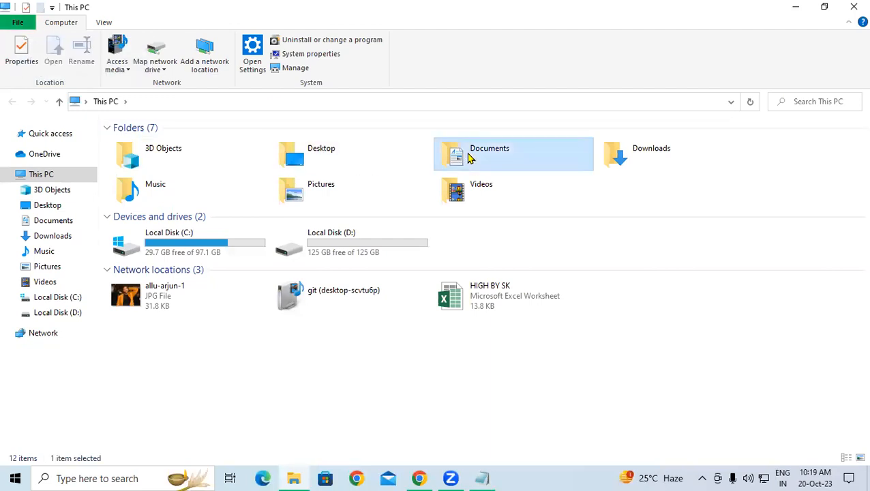
click(639, 160)
click(227, 189)
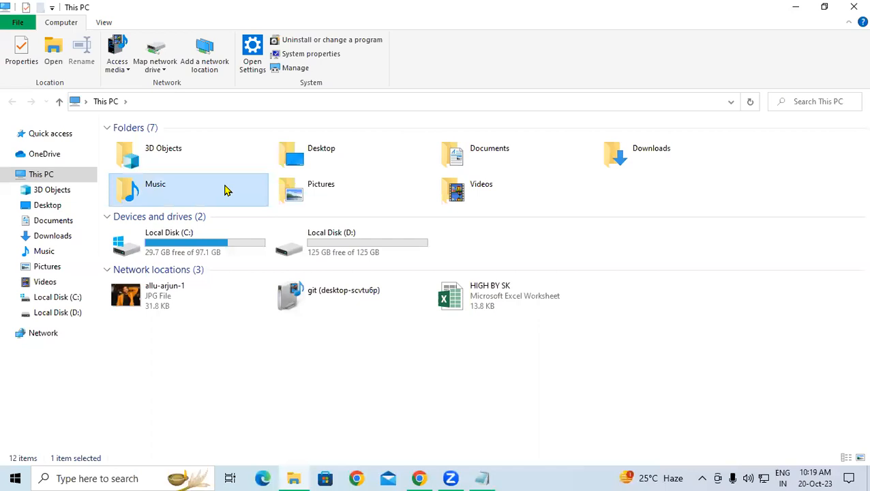
click(304, 193)
click(463, 195)
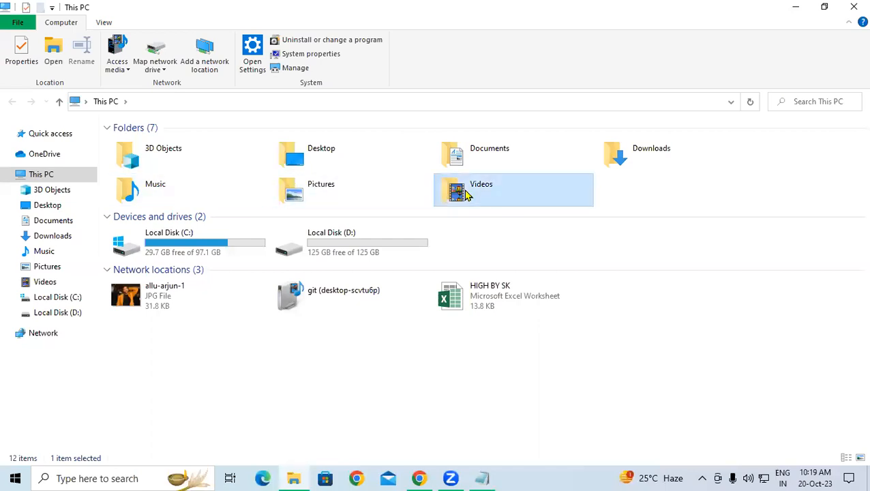
click(363, 163)
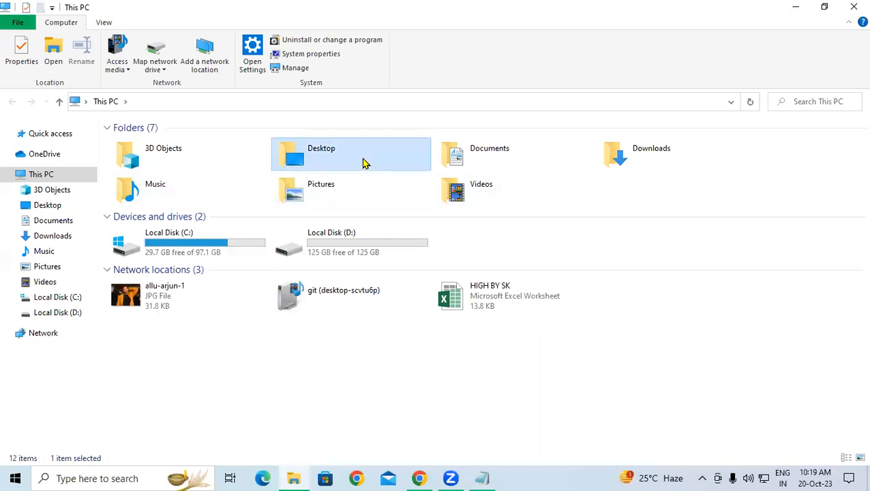
click(854, 7)
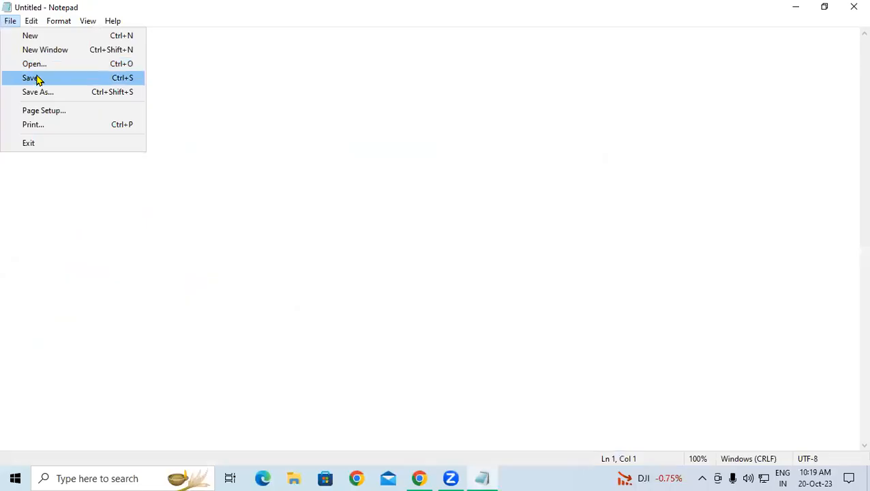
- Save the untitled document to the Desktop as a text document named "asdfg"
click(35, 78)
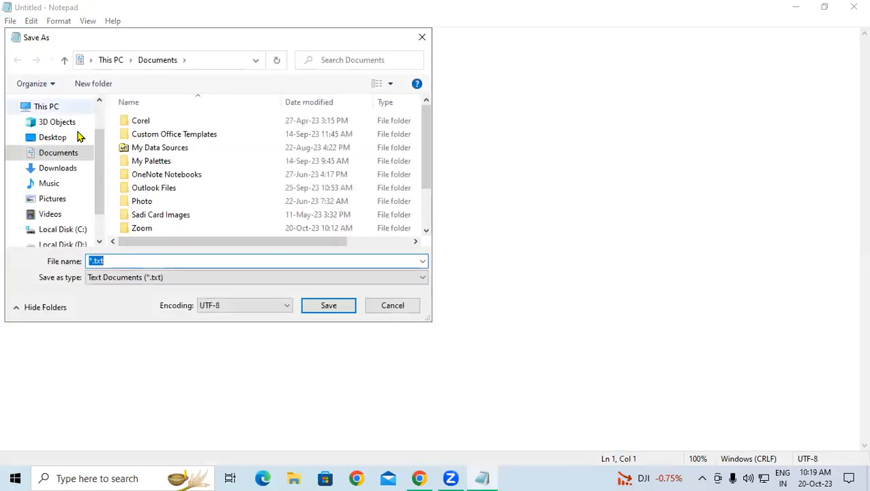
click(51, 139)
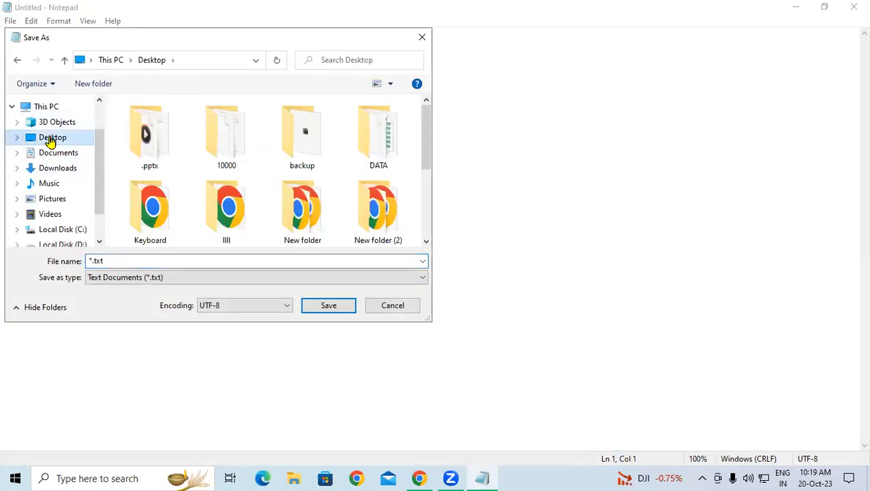
click(127, 261)
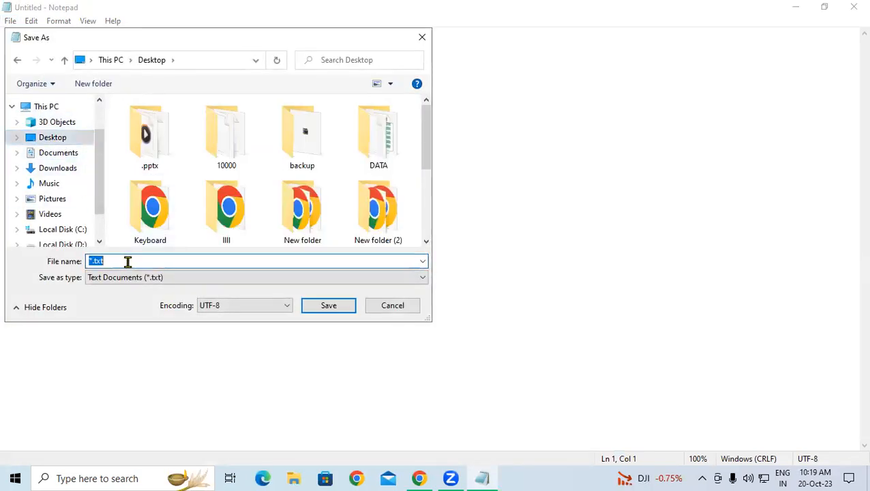
text(asdfg)
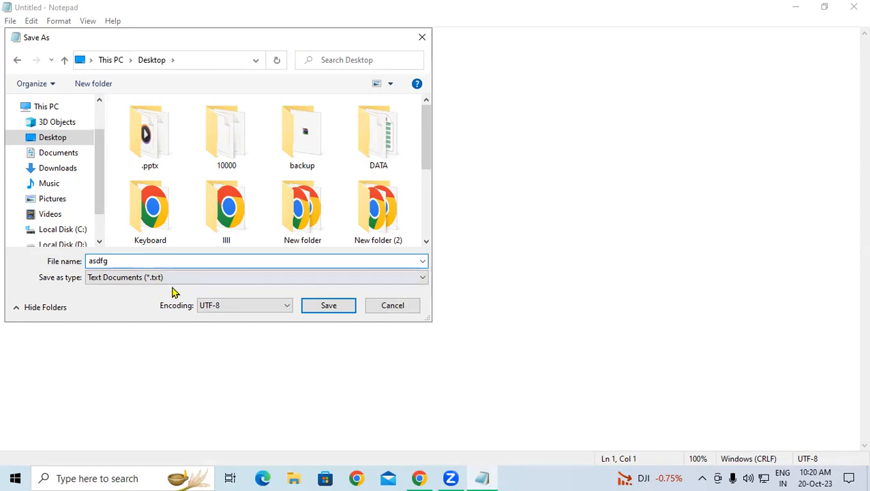
click(327, 305)
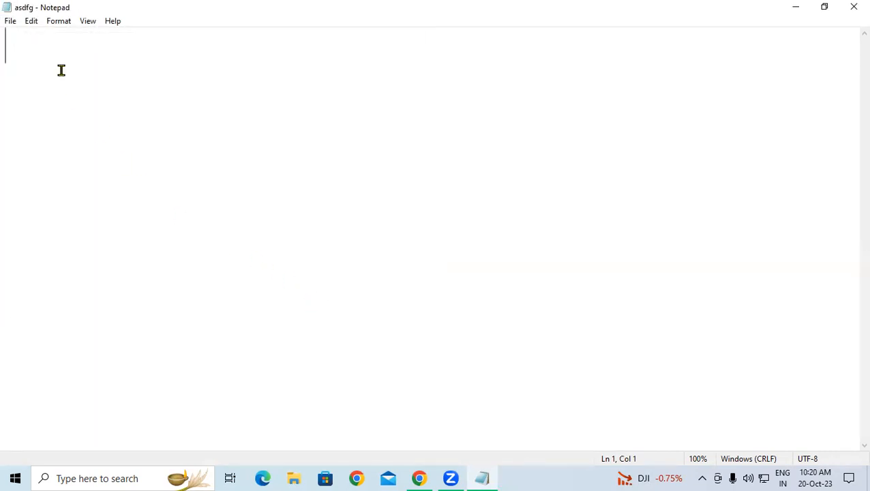
- Magnify the screen around the document title and view the File commands available in Notepad
key(super+plus)
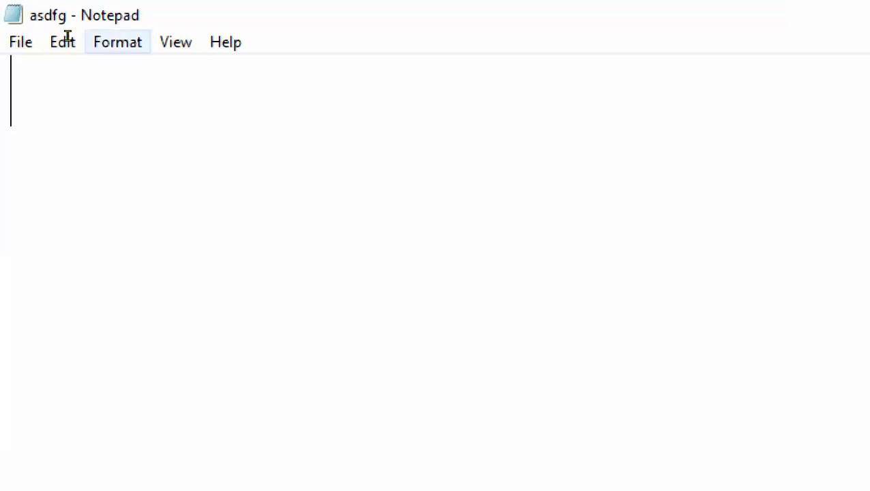
click(9, 31)
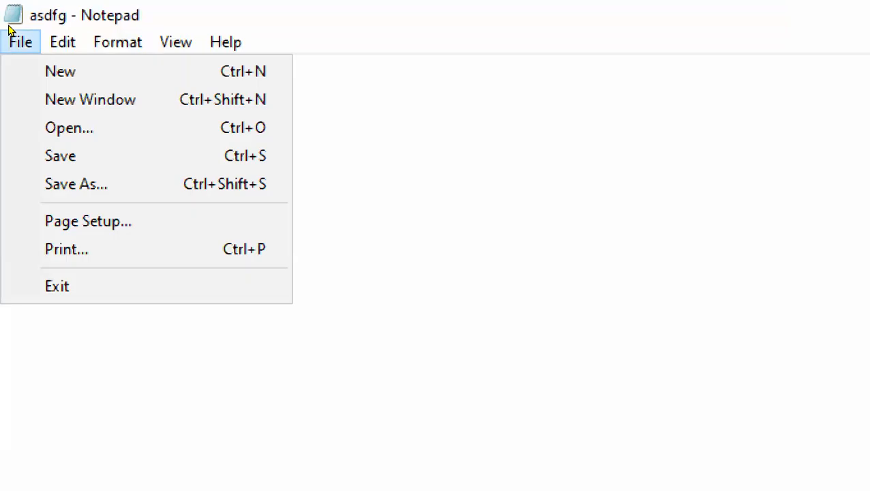
click(184, 116)
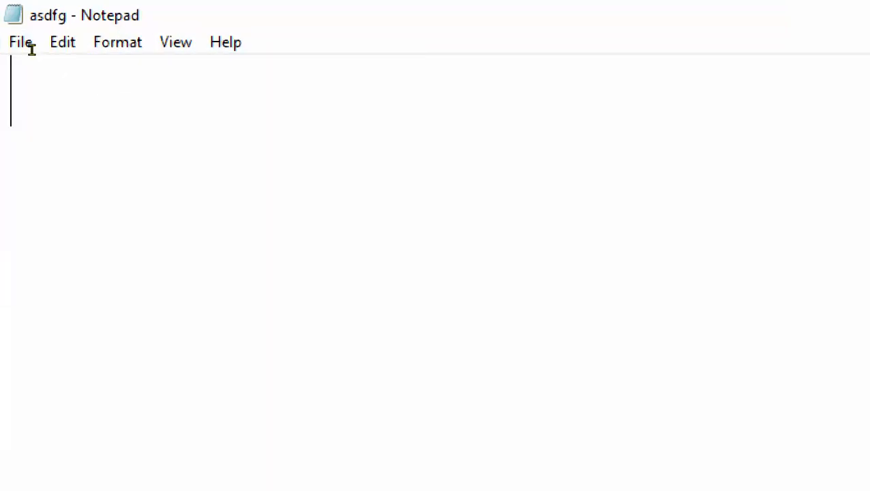
- View the commands available in the File, Edit, Format and View menus, and close the menu
click(15, 27)
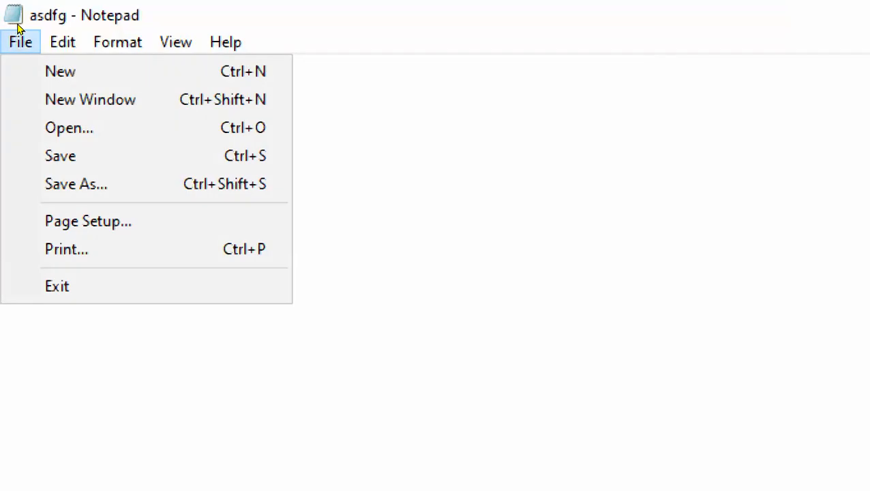
key(Right)
key(Right)
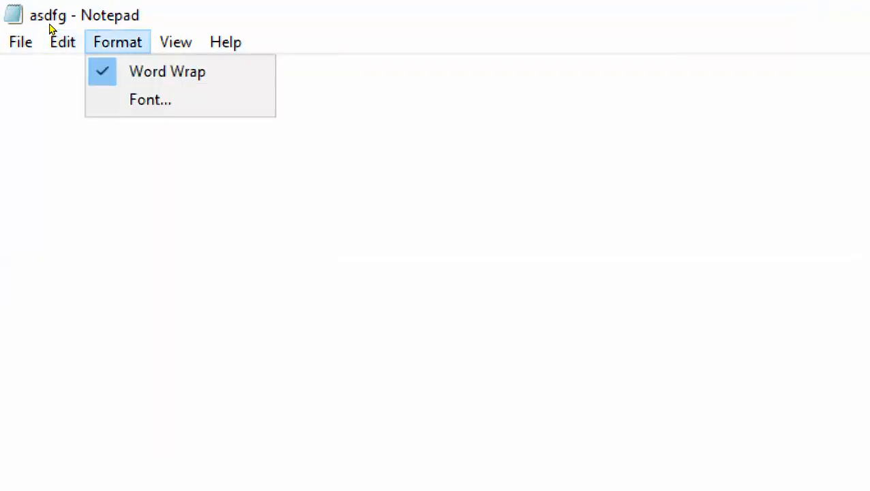
key(Right)
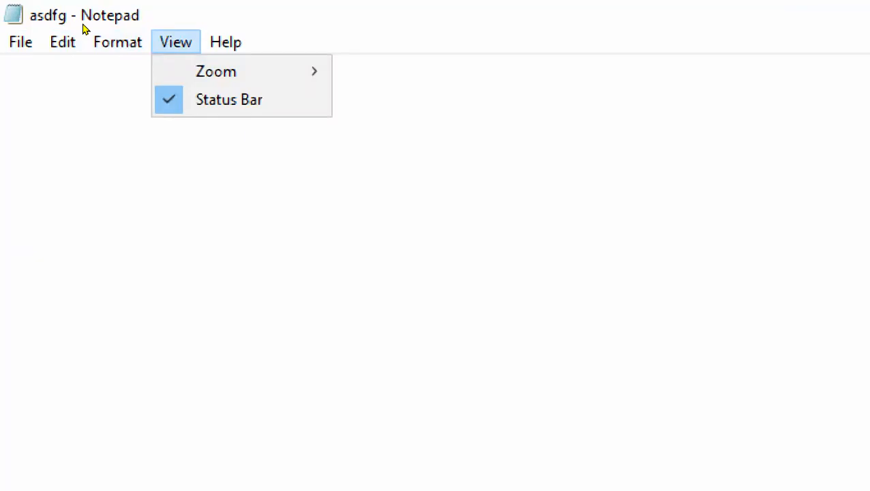
click(57, 132)
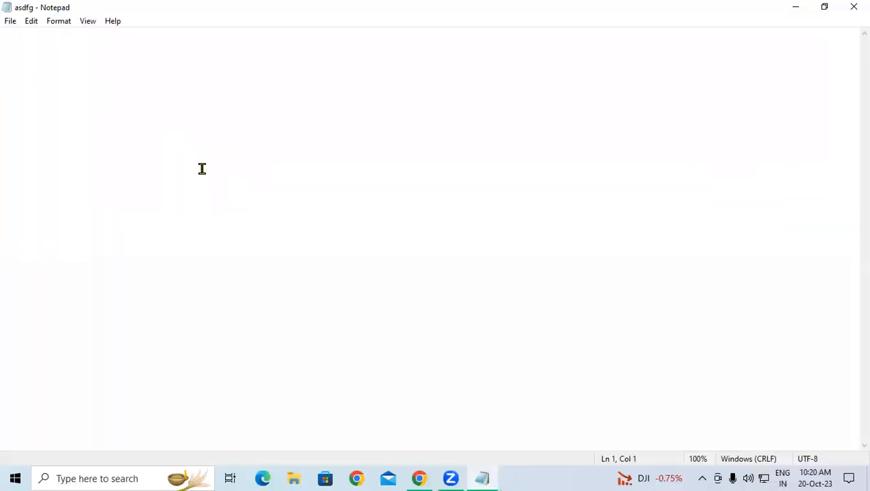
- Outline the status bar with a blue rectangle annotation and insert three line breaks in the document
click(538, 28)
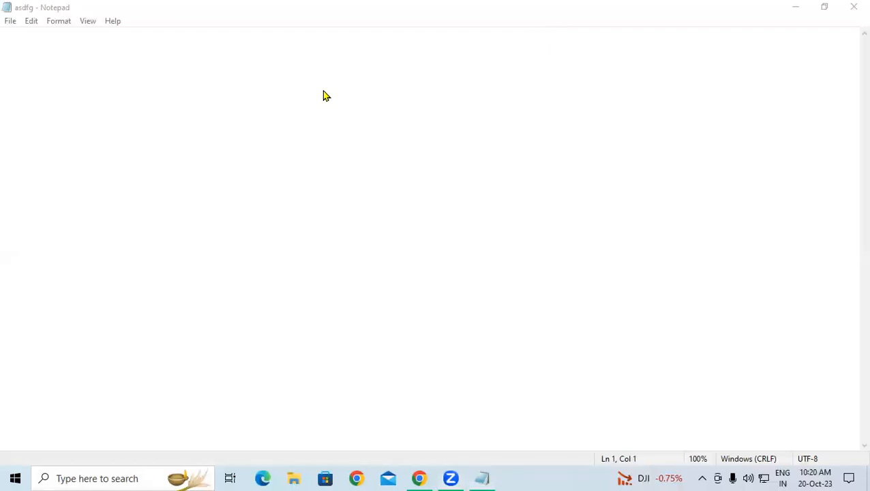
drag(3, 449, 867, 471)
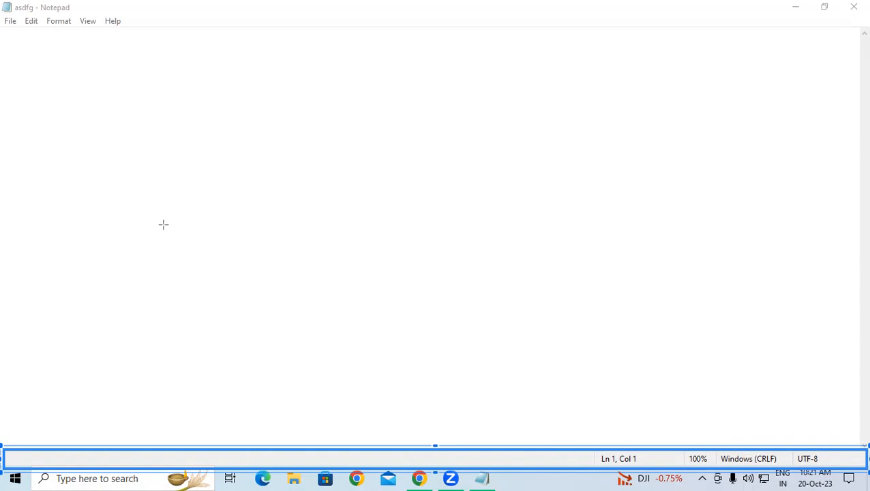
key(Return)
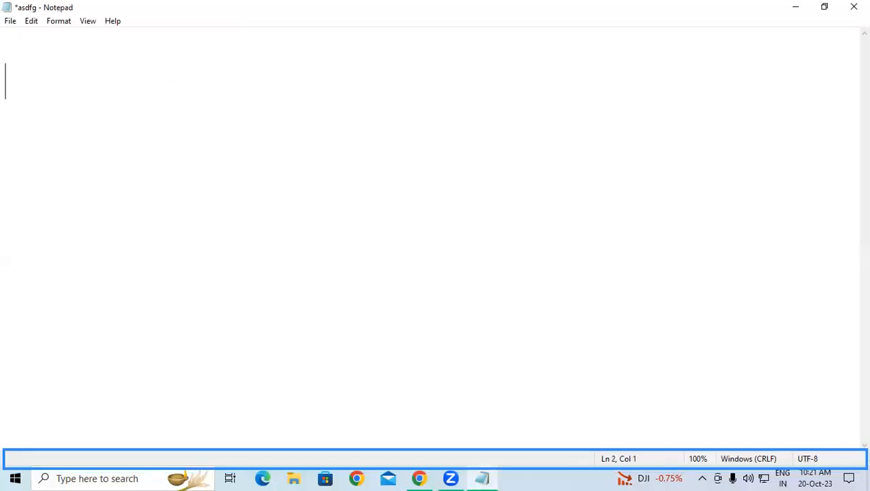
key(Return)
key(Return)
- View the zoom options and restore the document's default zoom
click(87, 25)
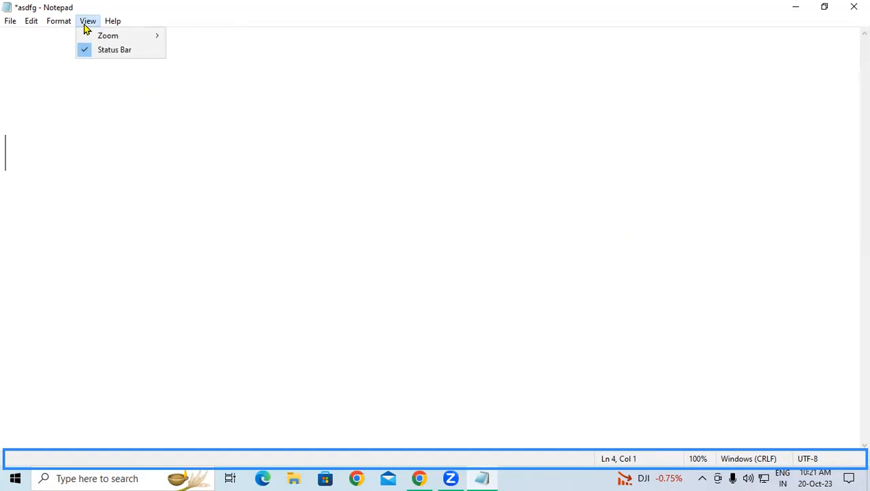
mouse_move(100, 42)
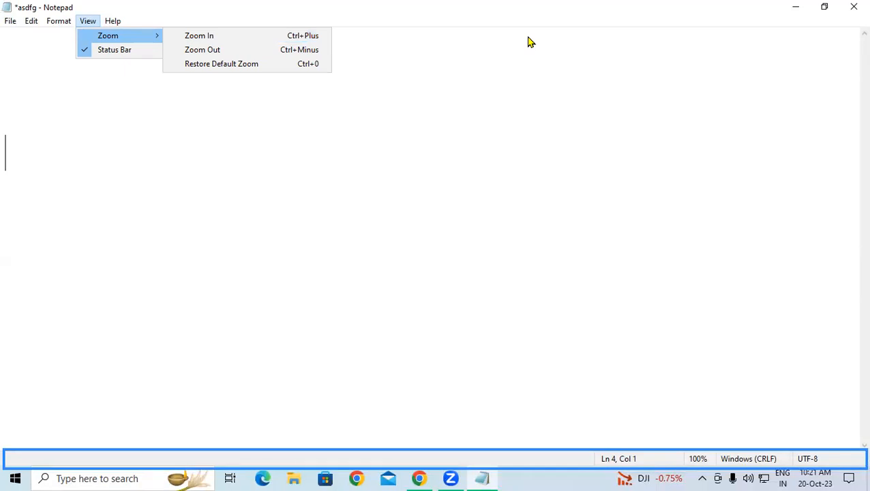
click(42, 27)
click(84, 22)
mouse_move(100, 36)
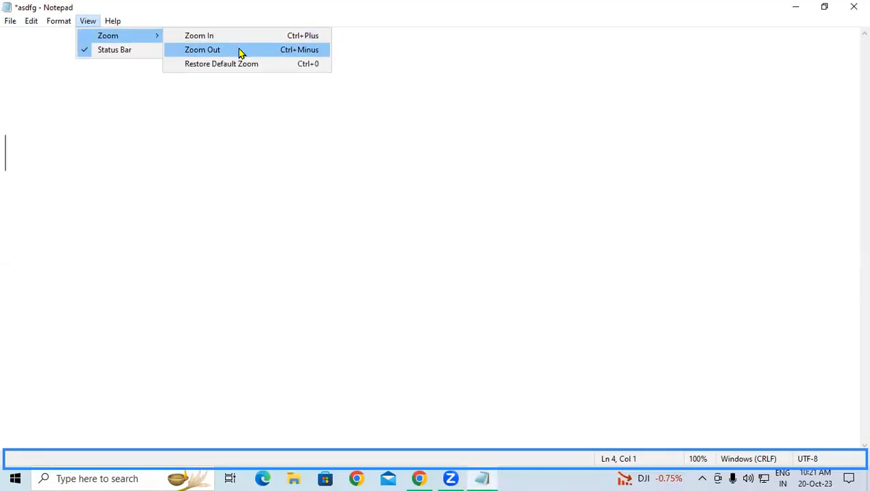
click(302, 66)
- Zoom the empty document in to 230%
key(ctrl+plus)
key(ctrl+plus)
key(ctrl+plus)
key(ctrl+plus)
key(ctrl+plus)
key(ctrl+plus)
key(ctrl+plus)
key(ctrl+plus)
key(ctrl+plus)
key(ctrl+plus)
key(ctrl+plus)
key(ctrl+plus)
key(ctrl+plus)
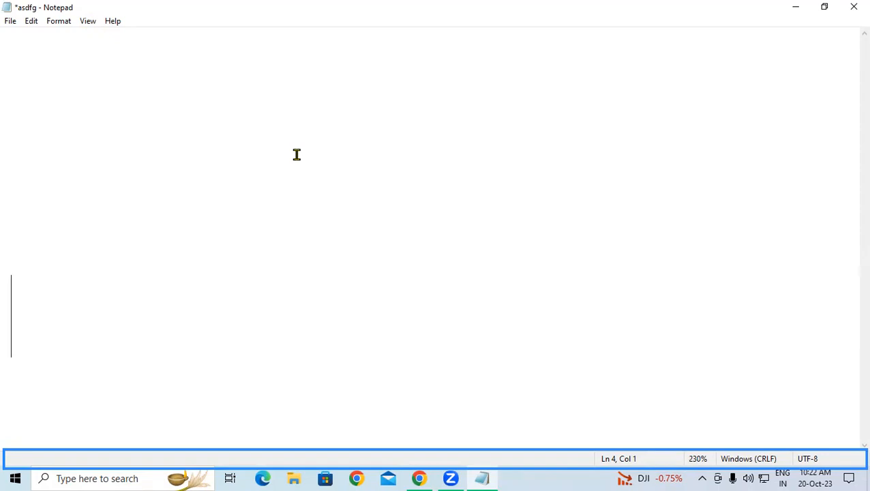
- Restore the default zoom and enter "git" on the fourth line of the document
key(ctrl+0)
text(git)
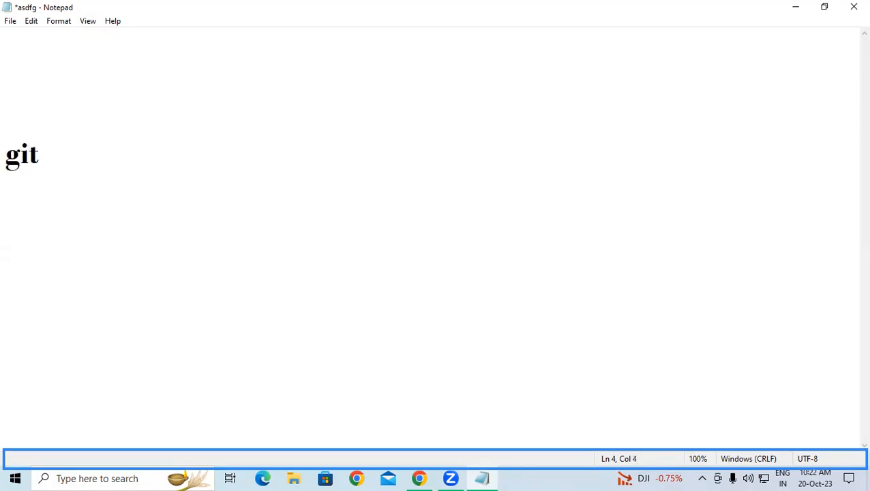
drag(8, 134, 73, 164)
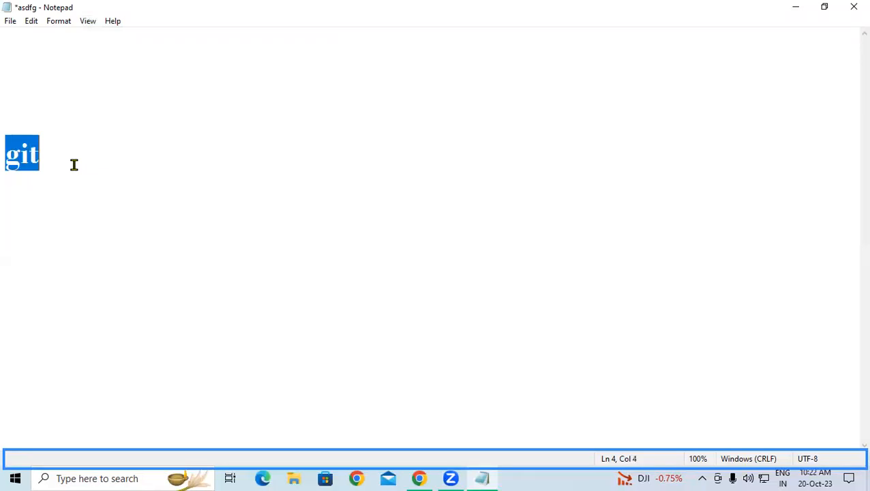
click(74, 164)
- Zoom in on the text "git" until the document is shown at 270%
key(ctrl+plus)
key(ctrl+plus)
key(ctrl+plus)
key(ctrl+plus)
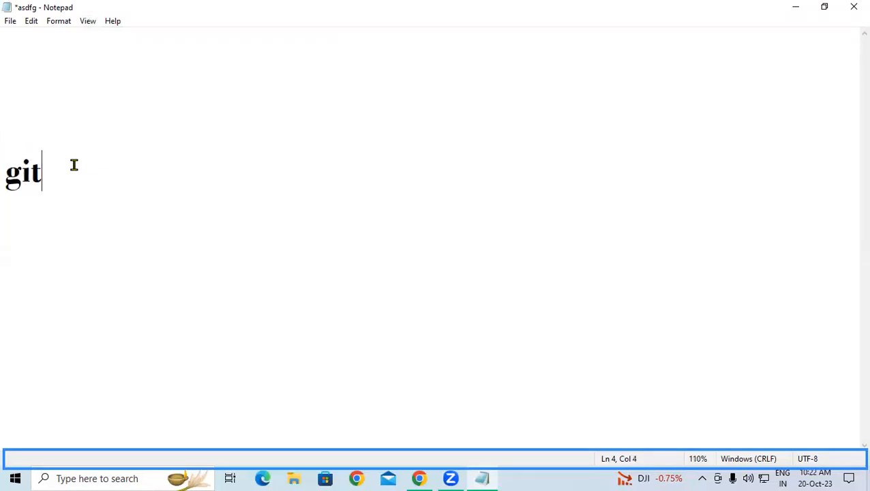
key(ctrl+plus)
key(ctrl+plus)
key(ctrl+plus)
key(ctrl+plus)
key(ctrl+plus)
key(ctrl+plus)
key(ctrl+plus)
key(ctrl+plus)
key(ctrl+plus)
key(ctrl+plus)
key(ctrl+plus)
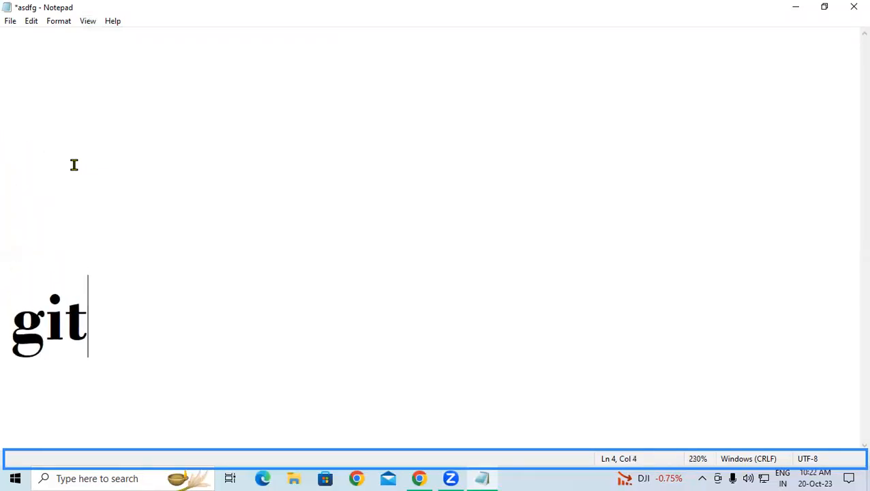
key(ctrl+plus)
key(ctrl+plus)
- Delete the blank lines above "git" so the word starts on the first line
click(66, 299)
key(BackSpace)
key(BackSpace)
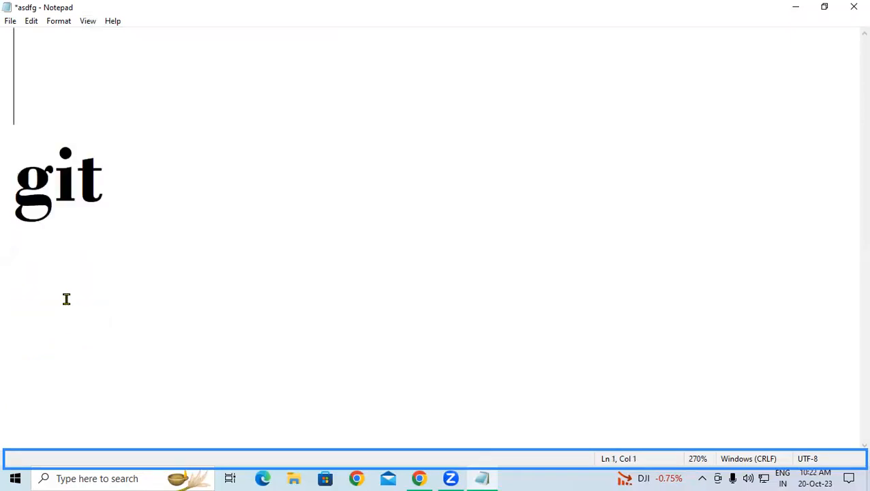
click(11, 198)
key(BackSpace)
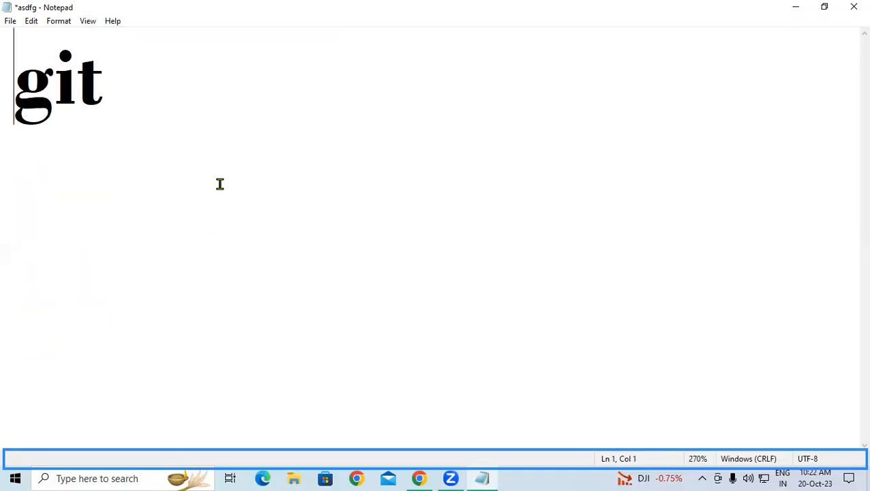
- Enlarge the view of "git" on the first line to beyond 370% zoom
key(ctrl+plus)
key(ctrl+plus)
key(ctrl+plus)
key(ctrl+plus)
key(ctrl+plus)
key(ctrl+plus)
key(ctrl+plus)
key(ctrl+plus)
key(ctrl+plus)
key(ctrl+plus)
key(ctrl+plus)
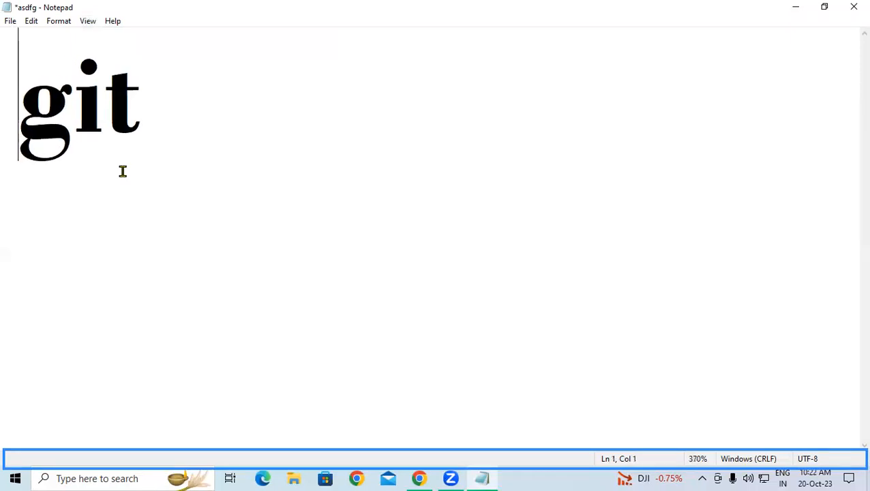
key(ctrl+plus)
key(ctrl+plus)
key(ctrl+plus)
key(ctrl+plus)
key(ctrl+plus)
key(ctrl+plus)
key(ctrl+plus)
key(ctrl+plus)
key(ctrl+plus)
key(ctrl+plus)
key(ctrl+plus)
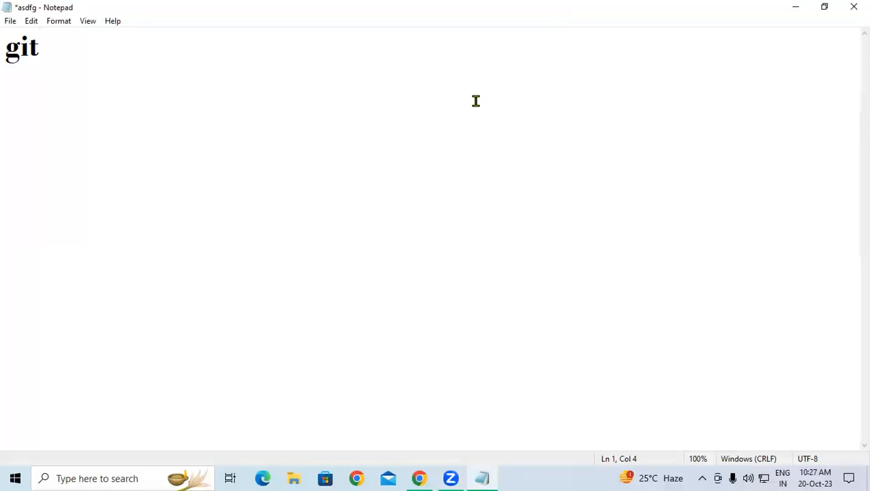
- Delete the word "git" and save the asdfg document
key(BackSpace)
key(BackSpace)
key(BackSpace)
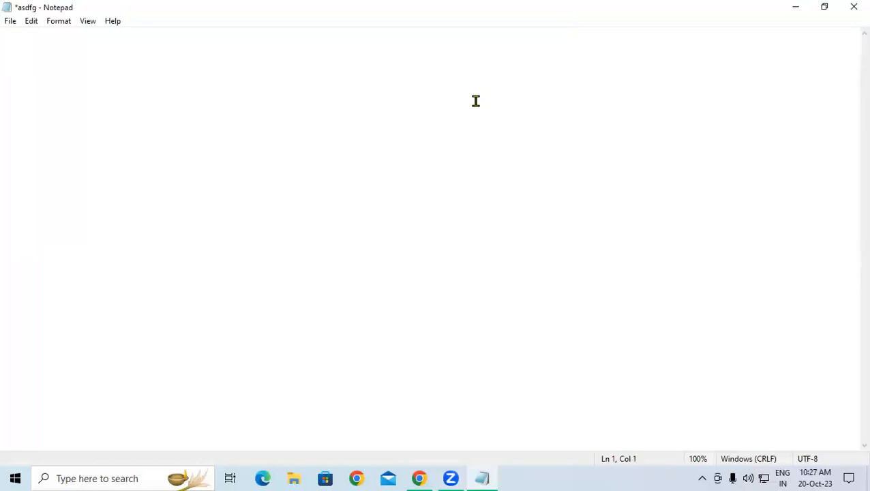
key(ctrl+s)
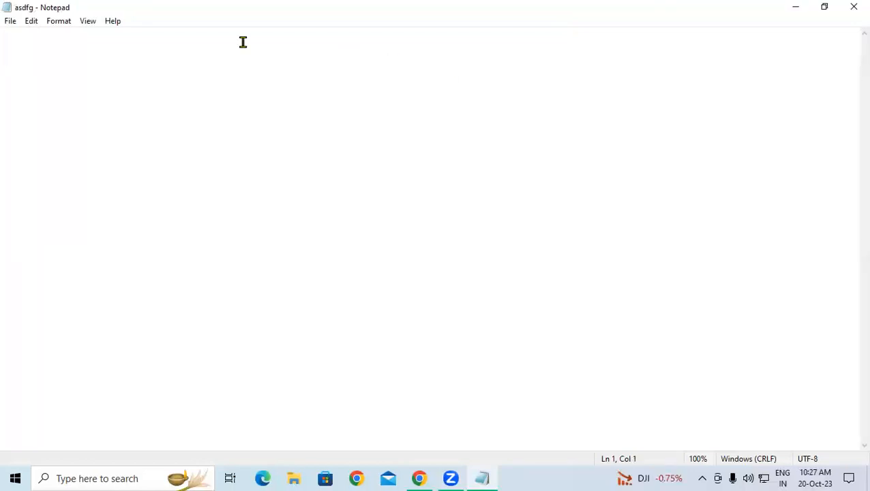
- View the File commands and enter the text "ytkjemkeum" in the asdfg document
click(15, 23)
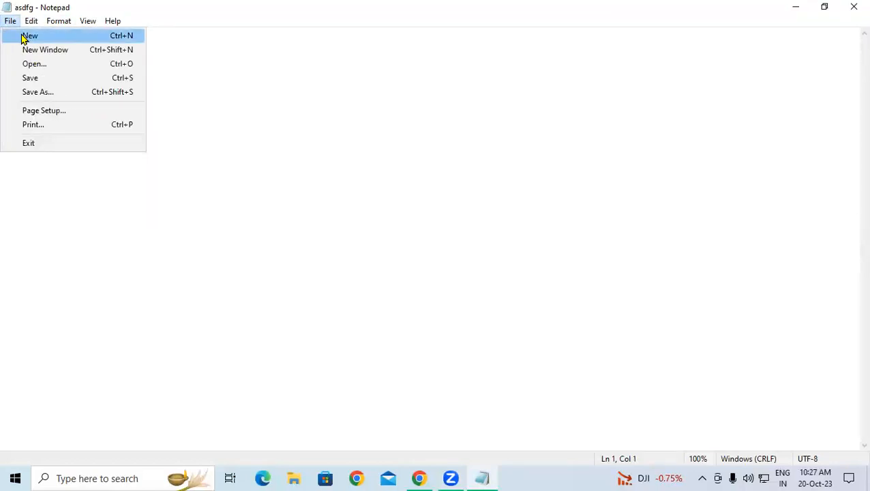
click(355, 94)
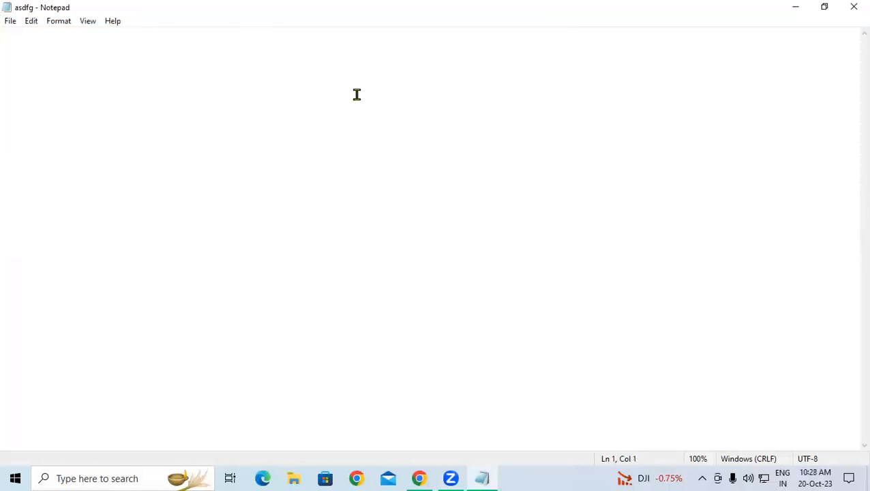
text(ytkjemkeum)
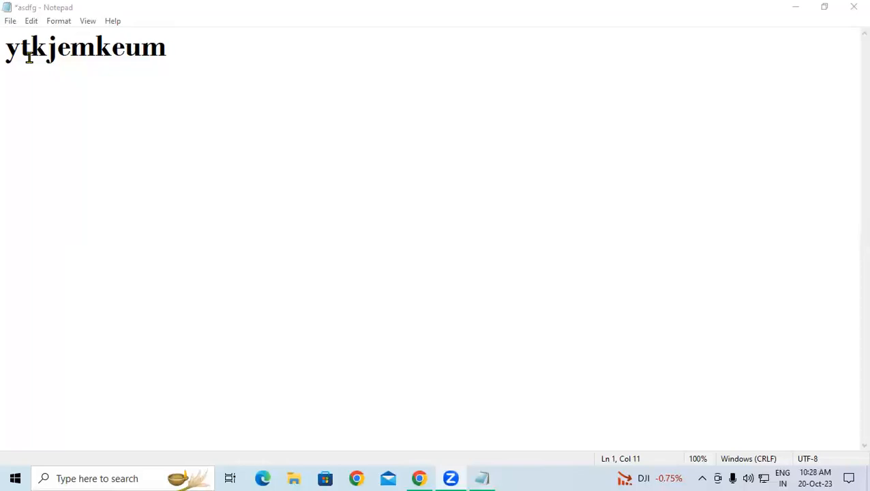
double_click(80, 56)
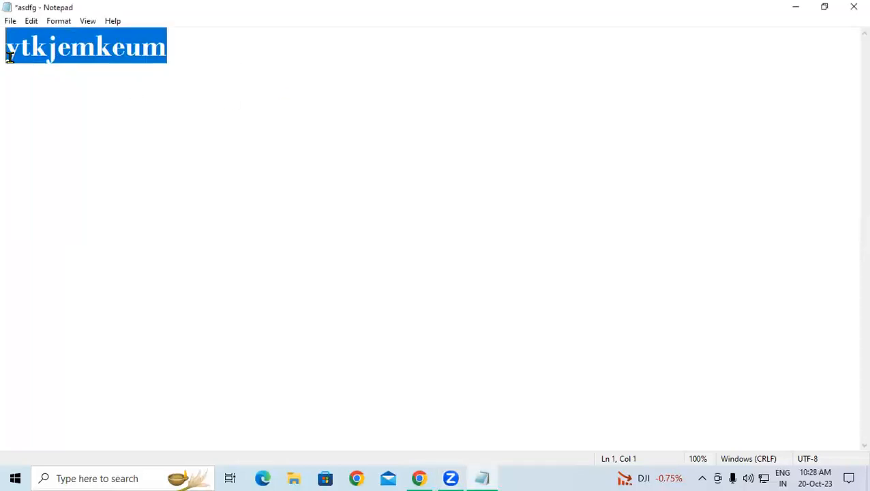
click(171, 78)
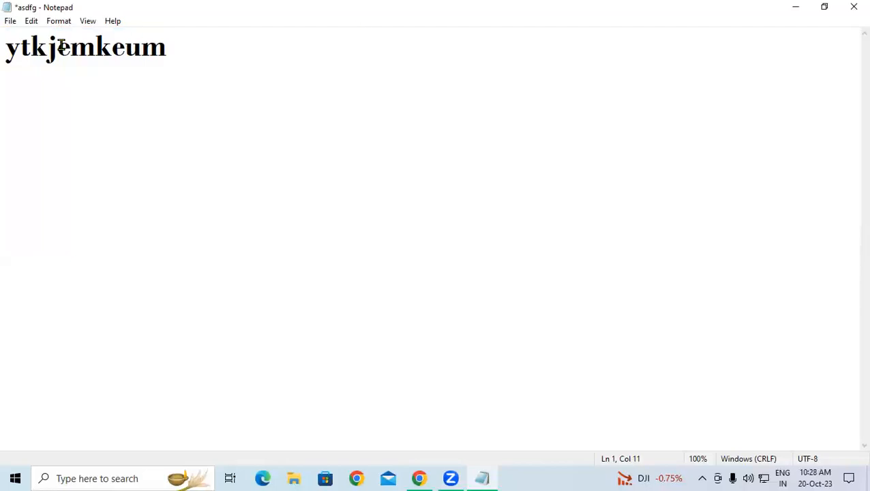
- Create a new document and discard the unsaved changes to asdfg.txt
click(19, 18)
key(Escape)
click(9, 25)
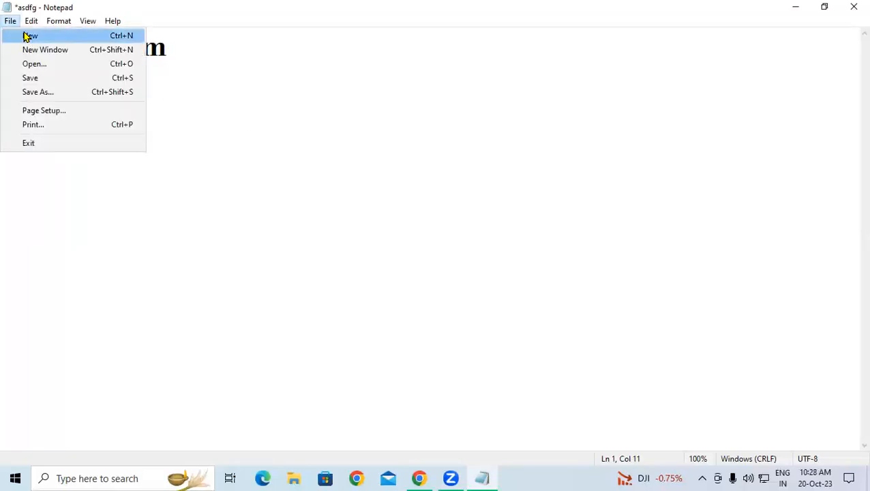
click(28, 36)
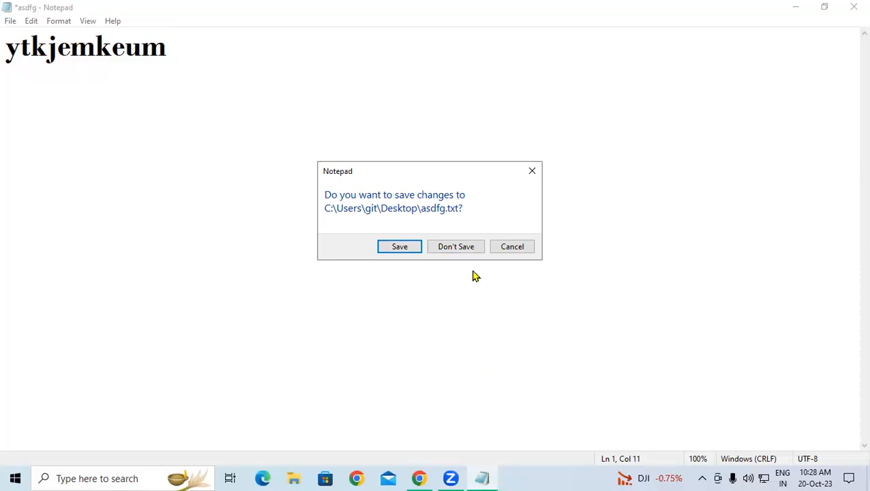
click(457, 252)
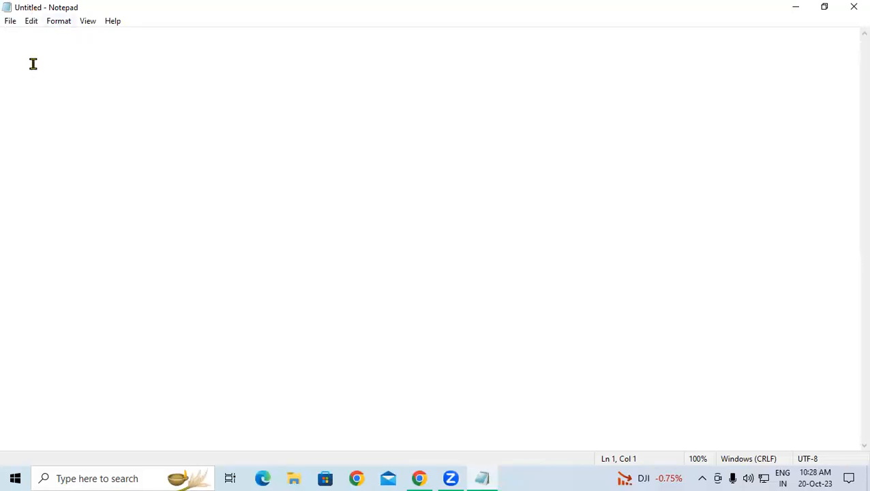
- Create another new document and enter the text "tyhntsrhmothj e"
click(11, 20)
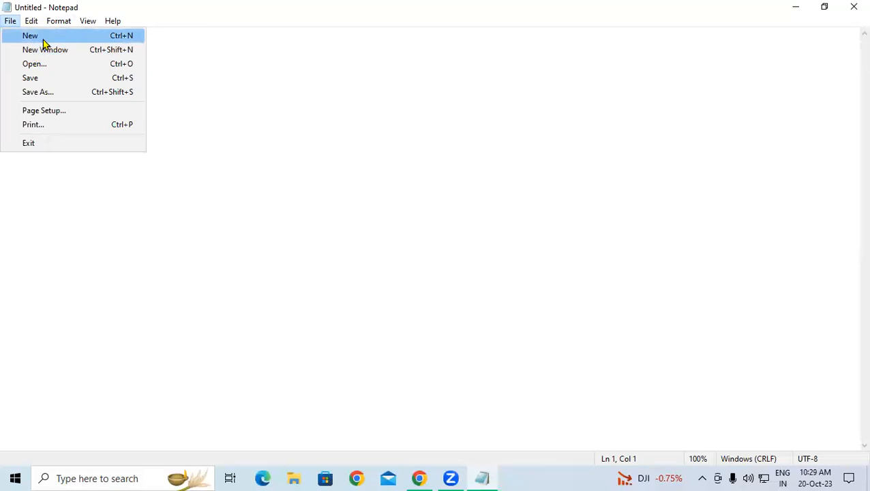
click(42, 38)
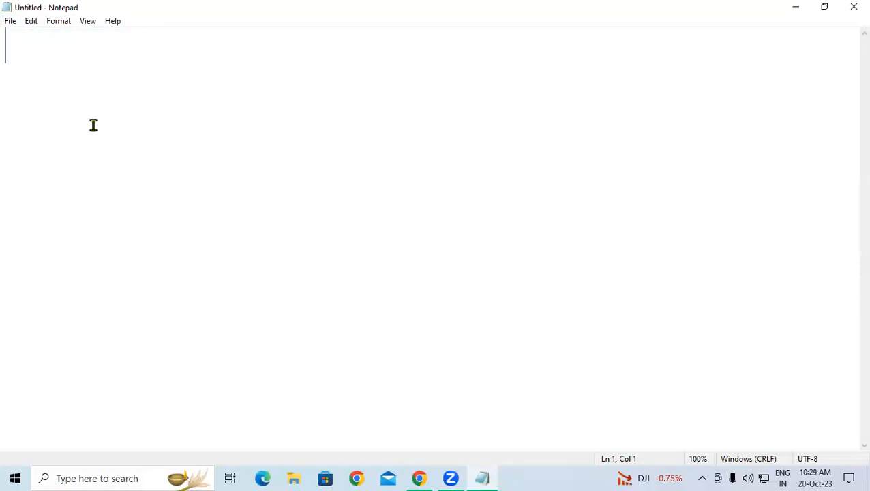
click(11, 22)
click(227, 103)
text(tyhntsrhmothj e)
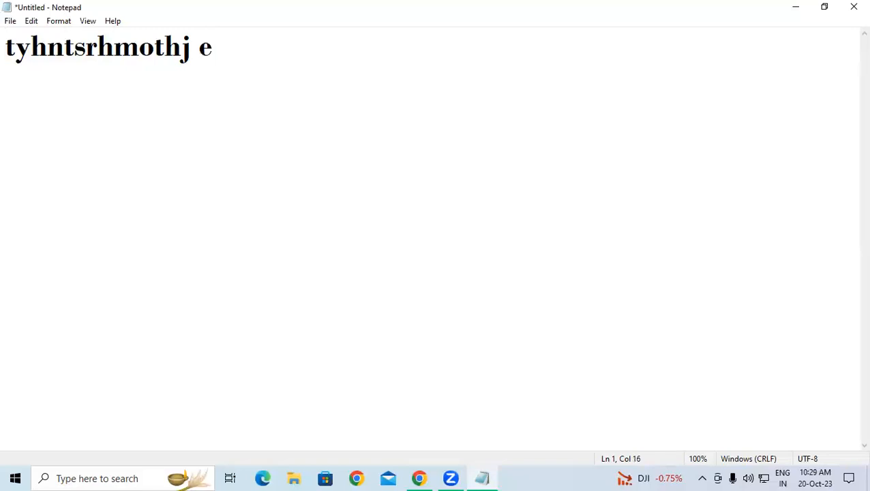
- Open a separate new window while keeping the current document open, and enter "3y5g3h" in it
click(5, 23)
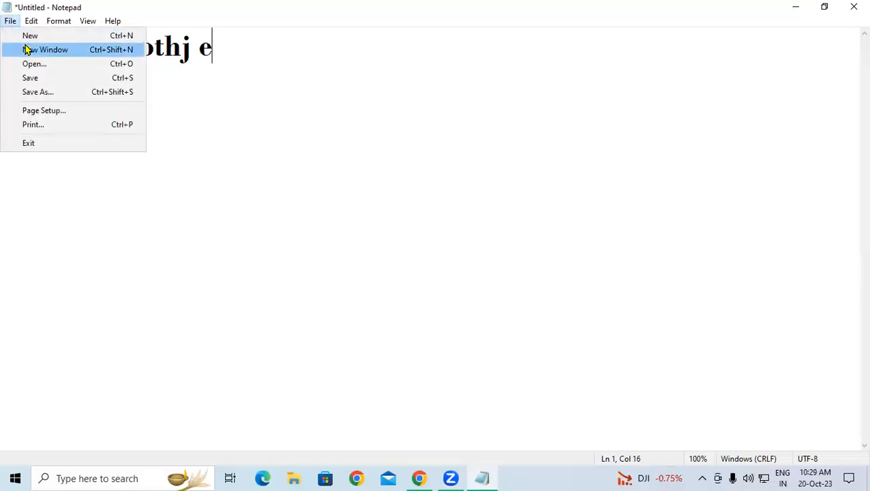
click(26, 50)
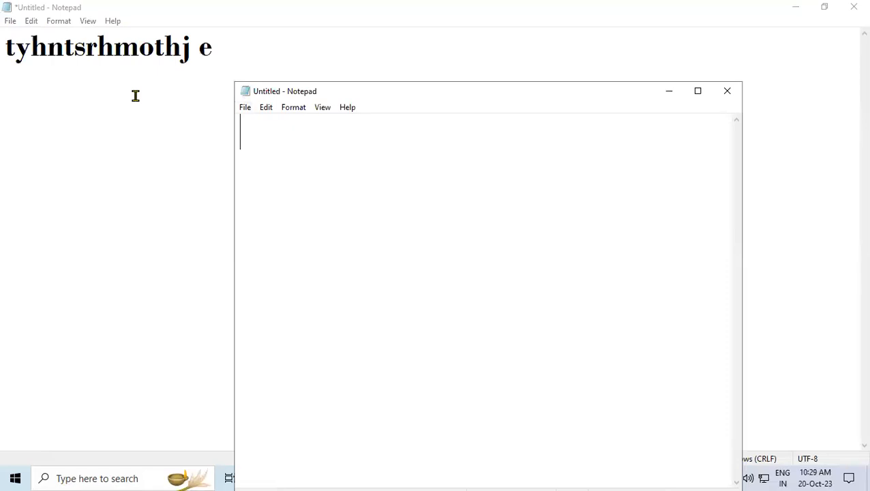
text(3y5g3h)
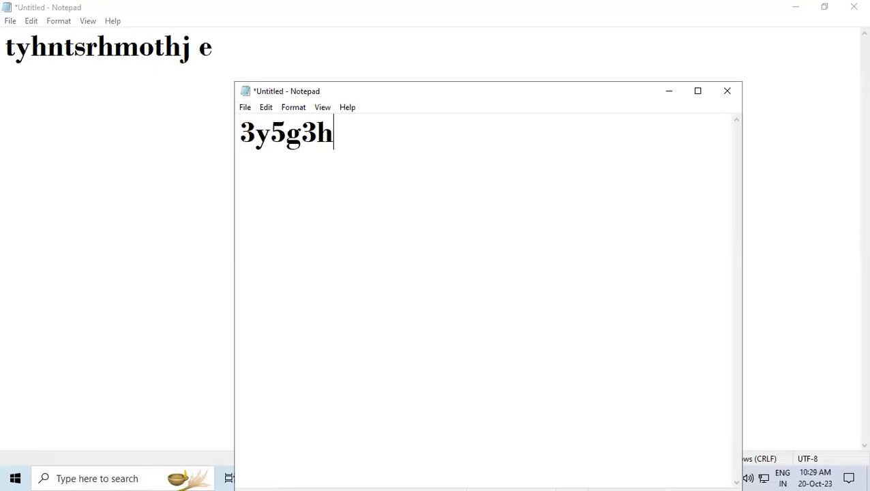
- Add "g53hy" to the text, open another new window from it, and enter "gr53rhtfbfh" there
text(g53hy)
click(247, 110)
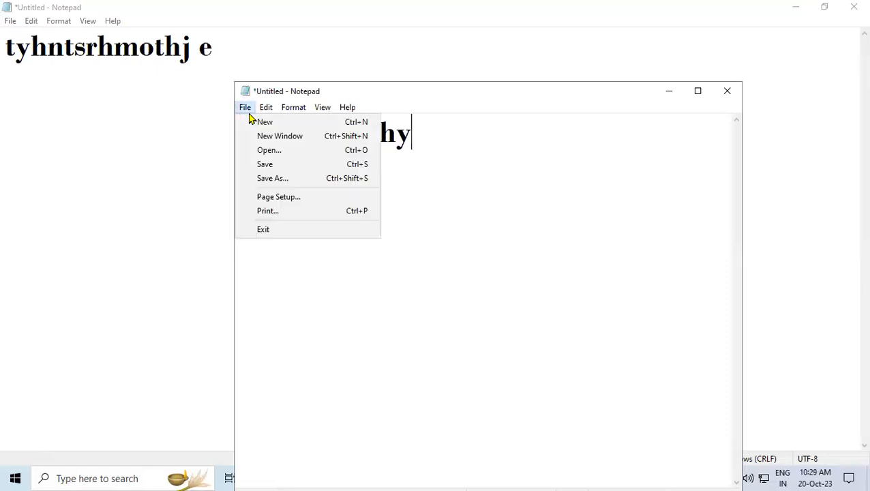
click(268, 136)
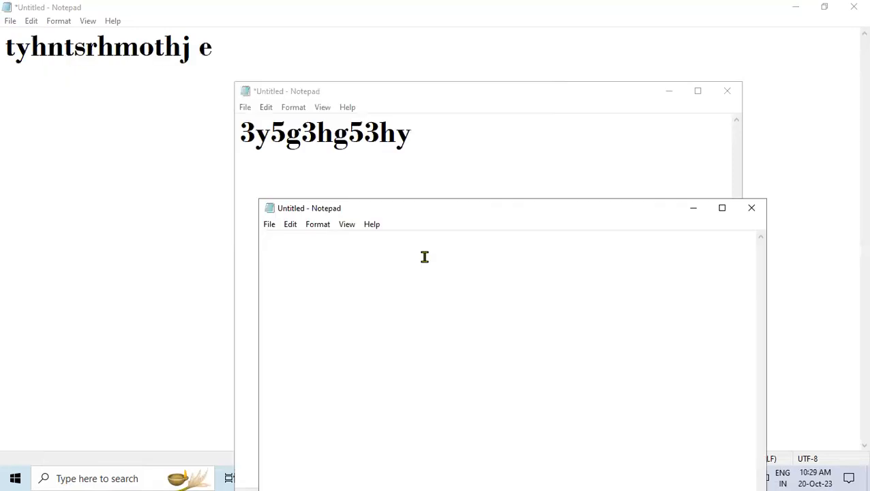
text(gr53rhtfbfh)
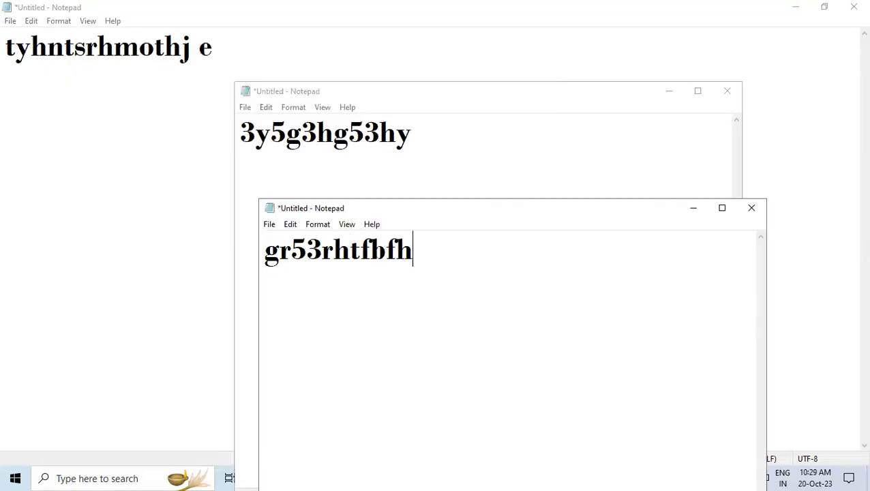
- Open a further new window, move it clear of the other windows' text, and enter "thnrywjn"
click(270, 228)
click(286, 253)
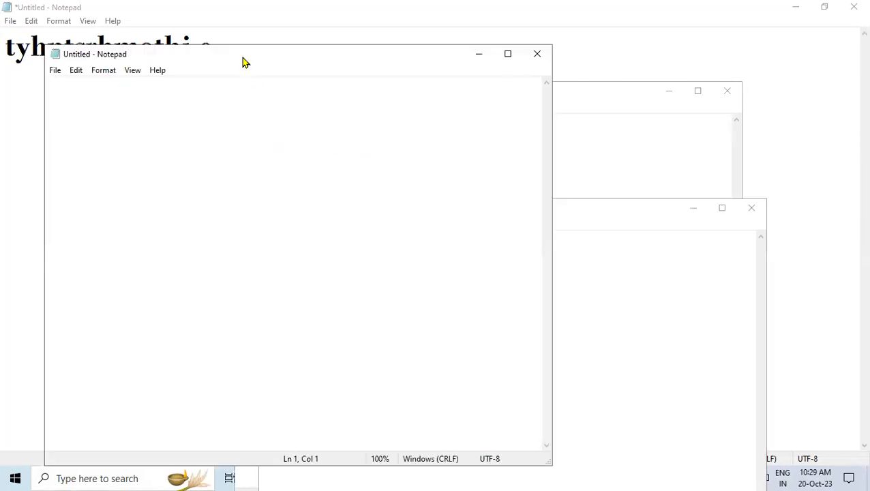
drag(244, 58, 579, 224)
text(th)
text(nrywjn)
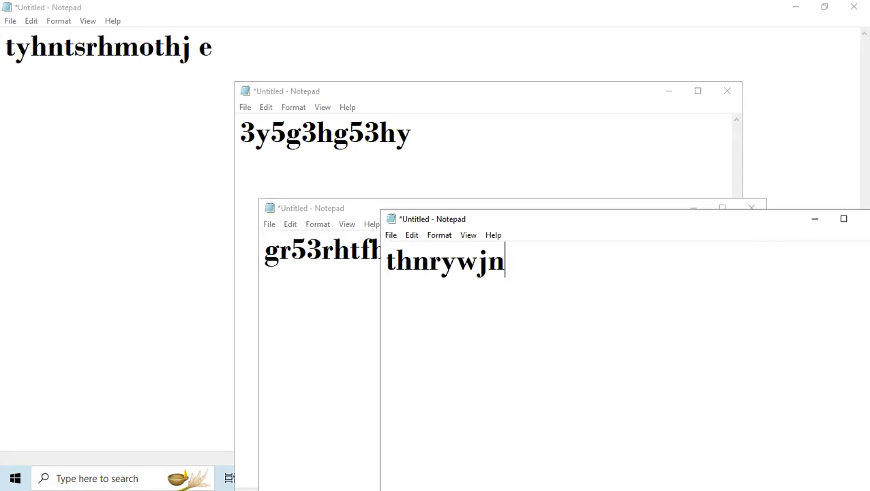
- Open one more new window from the "thnrywjn" document and enter "erfgrgaehba" in it
click(393, 235)
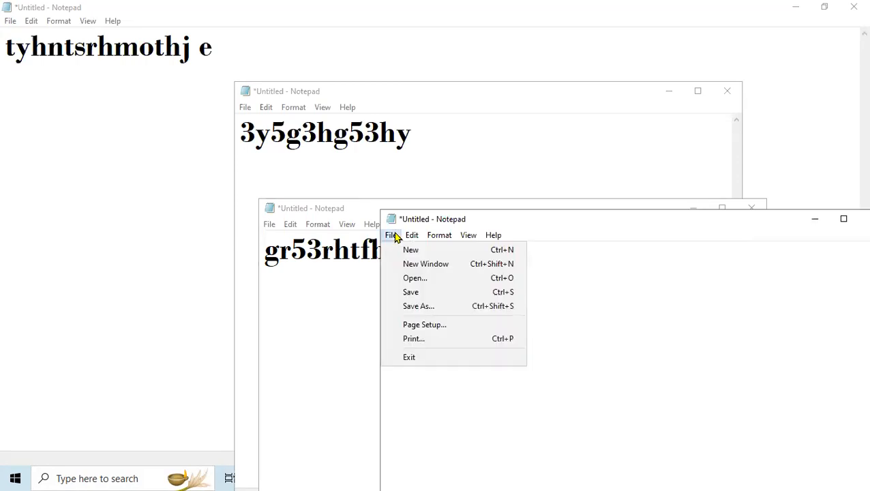
click(393, 236)
click(393, 236)
click(404, 263)
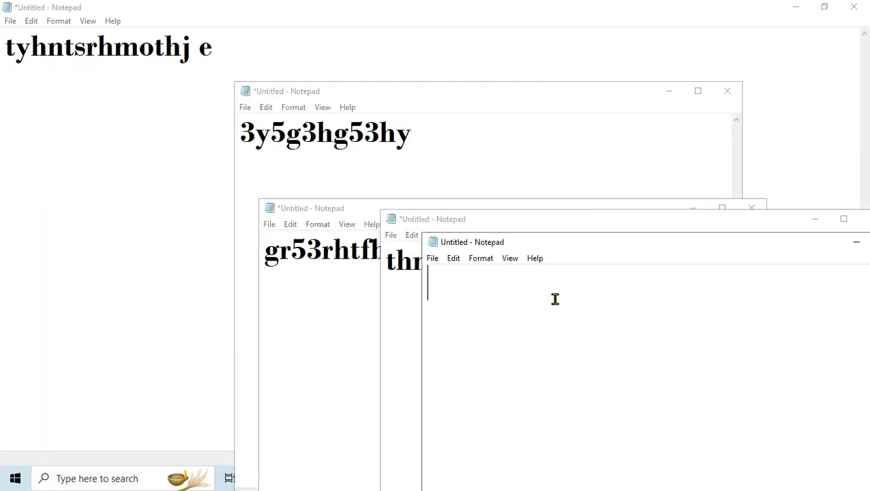
text(erfgrgaehba)
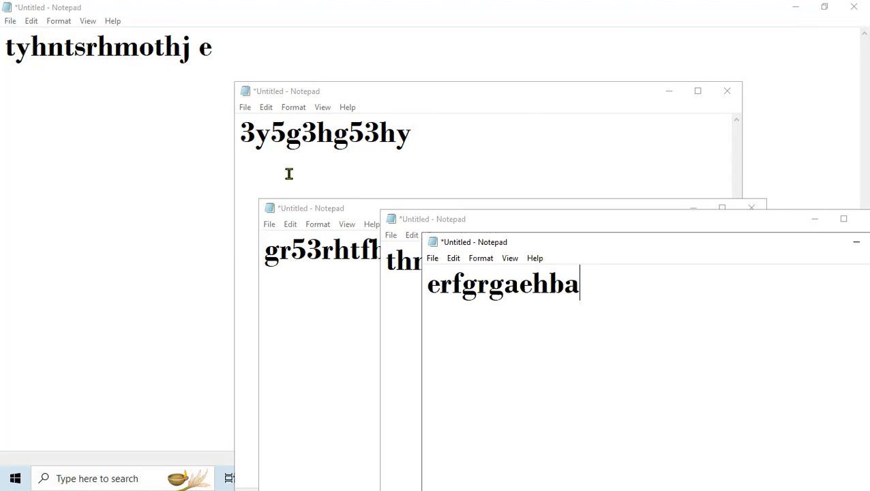
- Close the four extra windows without saving, leaving only the "tyhntsrhmothj e" document open
click(433, 258)
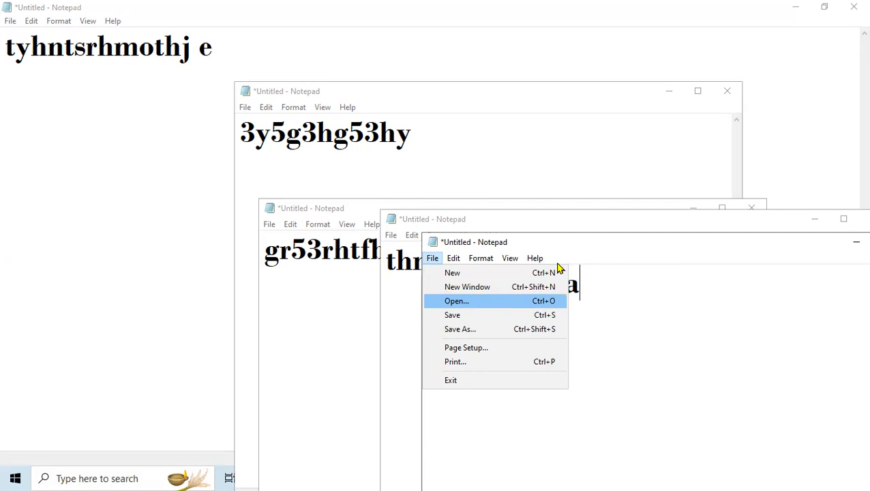
drag(641, 247, 369, 159)
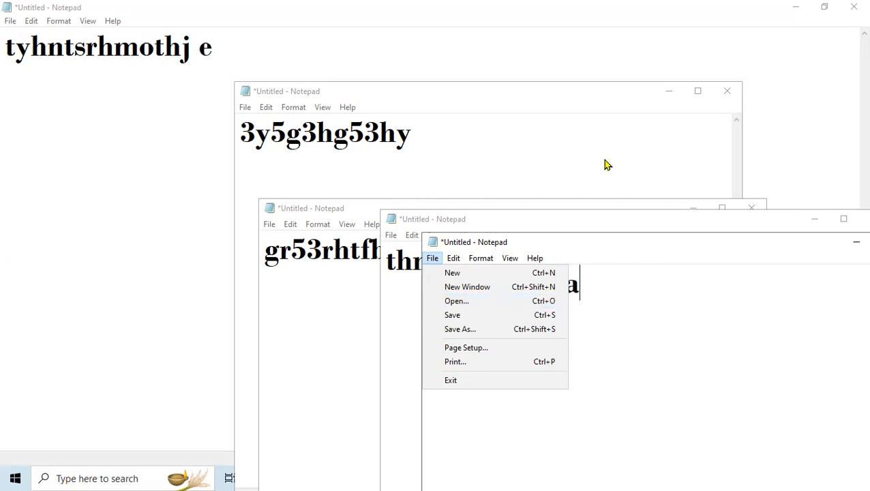
key(alt+F4)
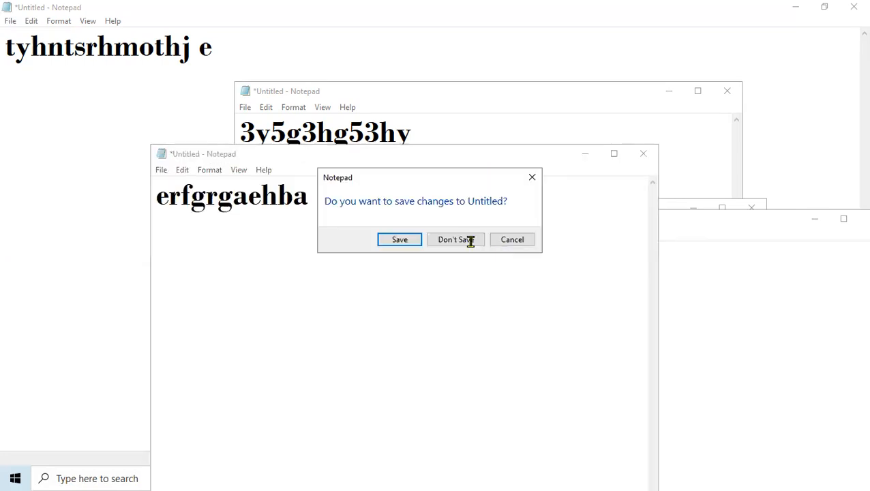
click(470, 242)
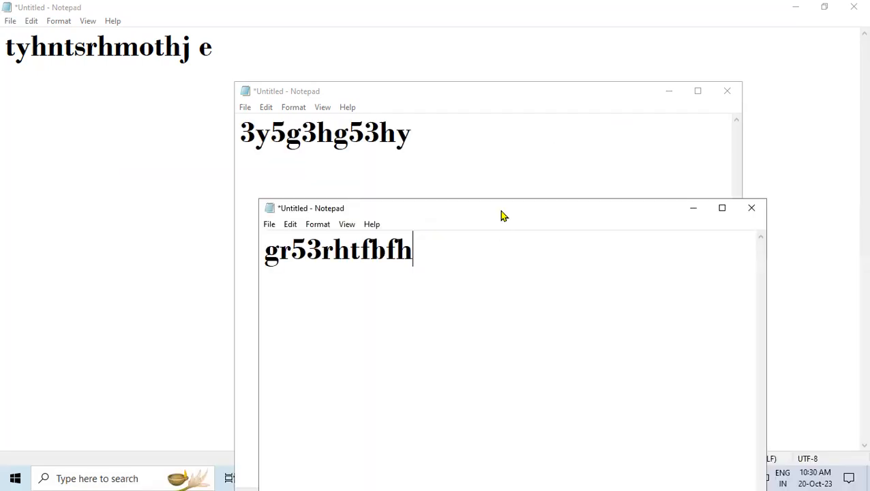
key(alt+F4)
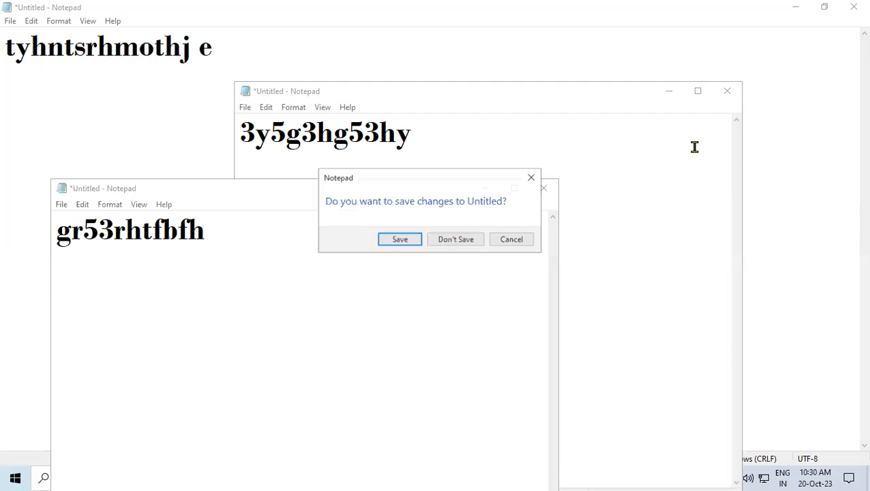
key(n)
click(726, 90)
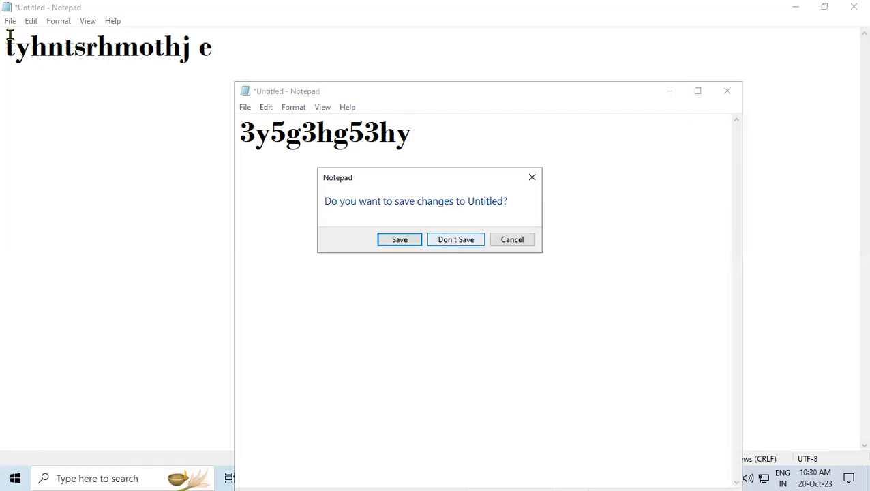
key(n)
- Open the asdfg text file from the Desktop, discarding the changes to the untitled document
click(8, 23)
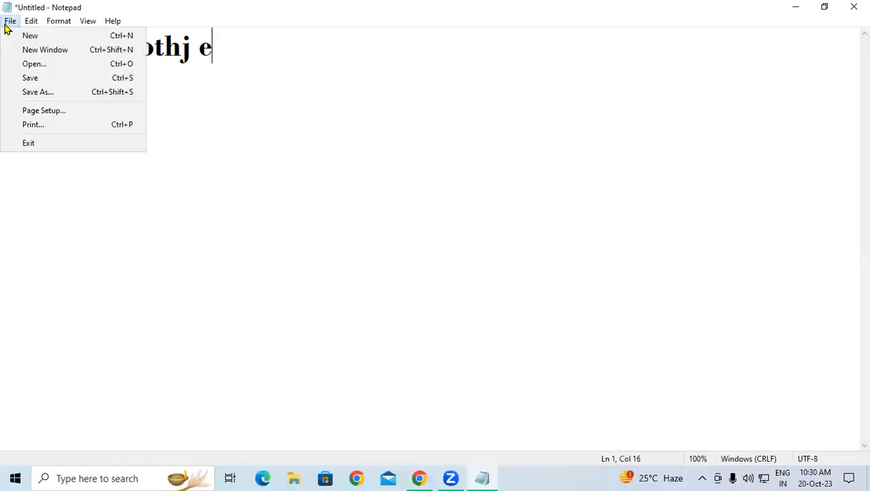
click(48, 66)
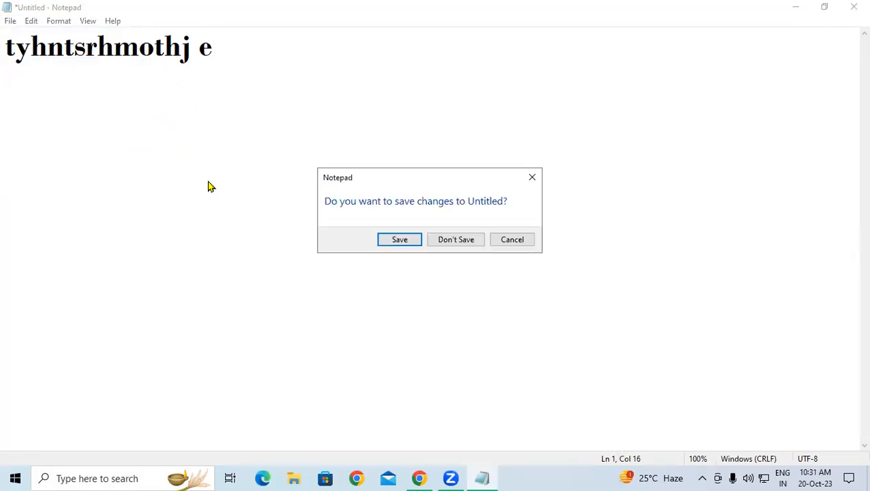
click(454, 242)
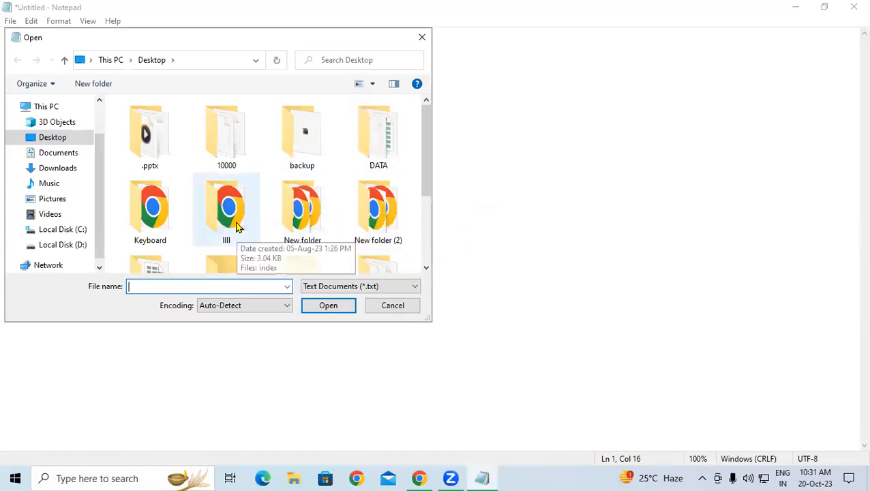
drag(428, 145, 412, 237)
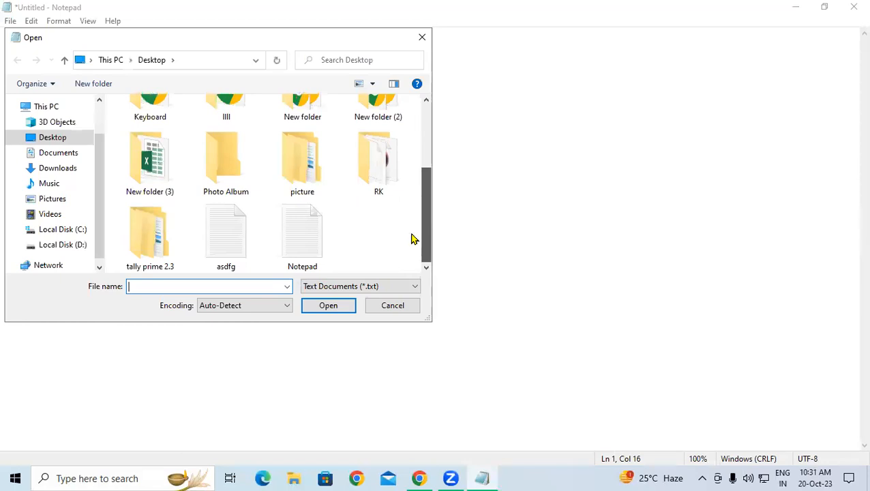
click(218, 244)
click(339, 304)
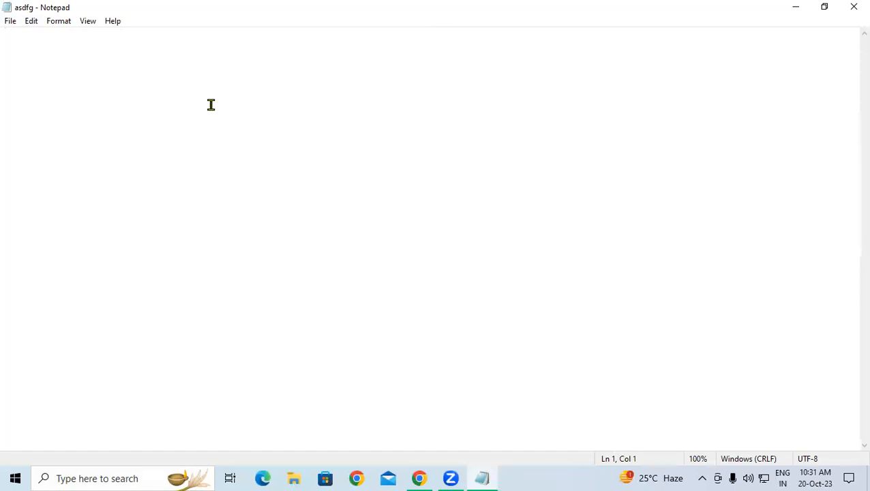
- Switch to Word, create a blank document, and generate sample paragraphs with =rand()
key(super+r)
text(win)
key(Down)
key(Return)
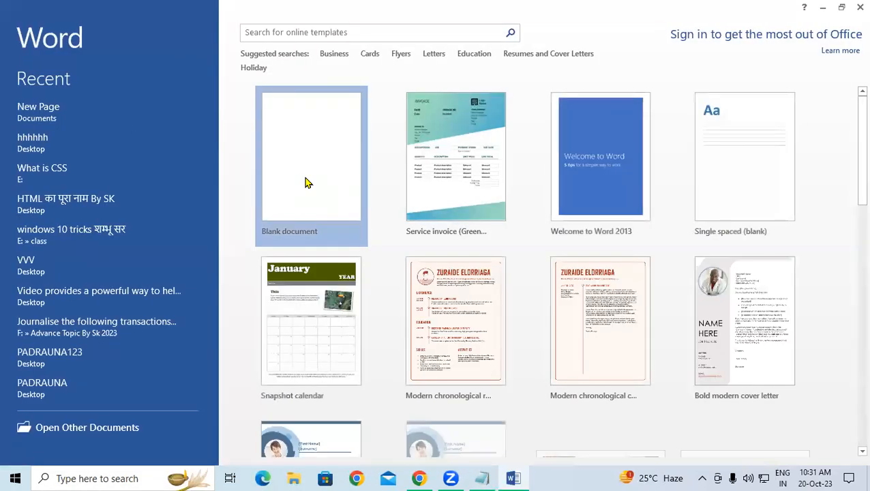
click(304, 183)
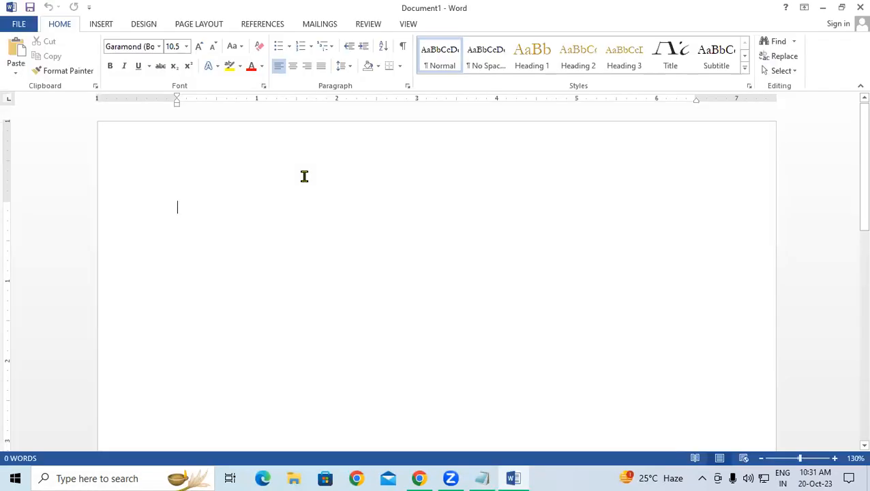
text(=rand()
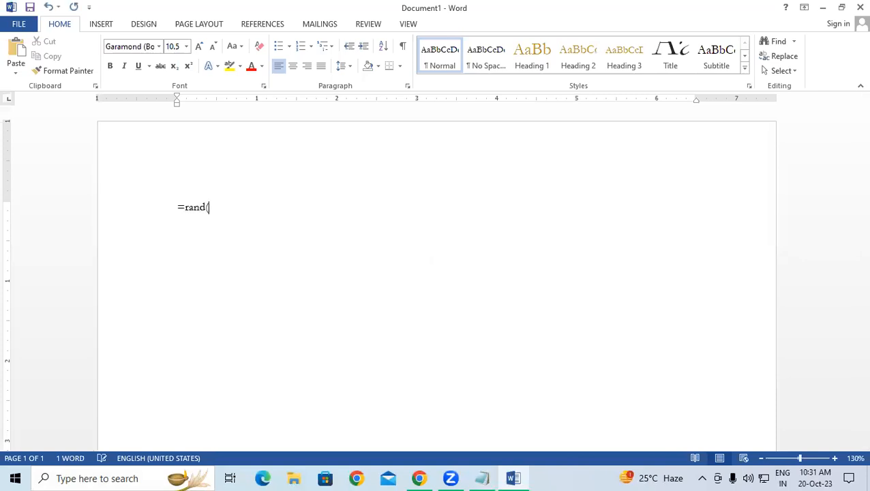
text())
key(Return)
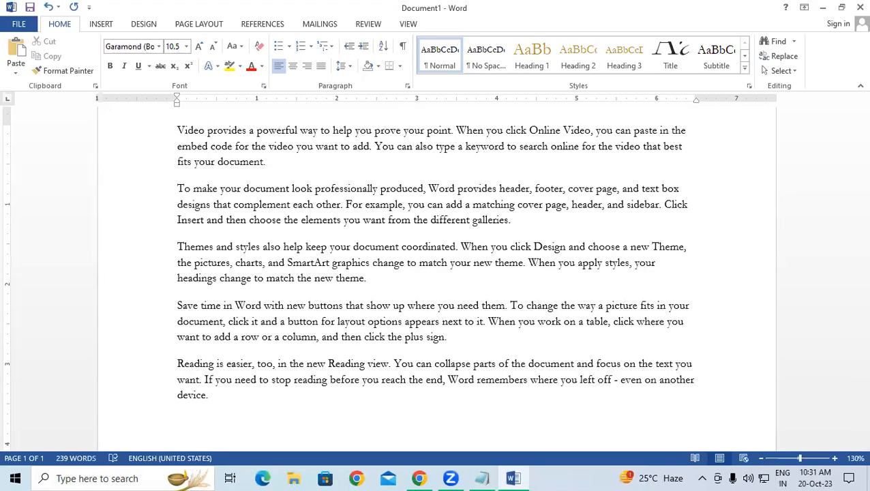
- Copy all the sample text from Word into the asdfg document in Notepad, closing the Word document without saving
key(ctrl+a)
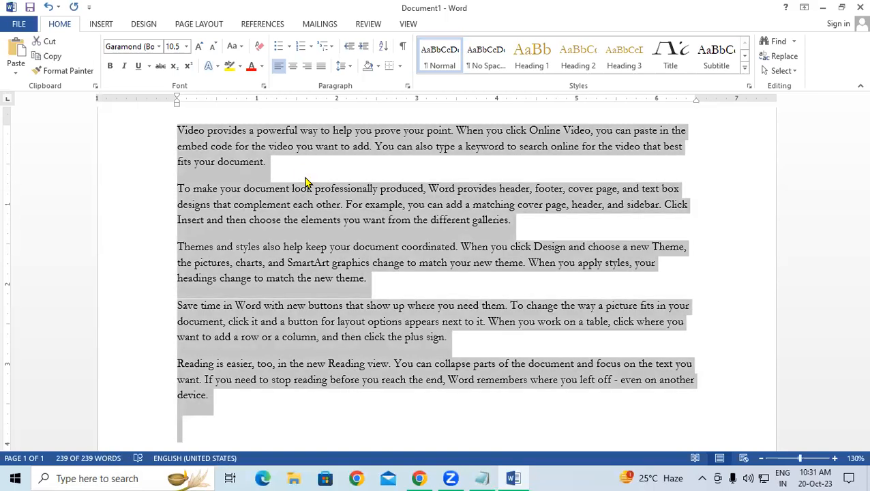
click(859, 8)
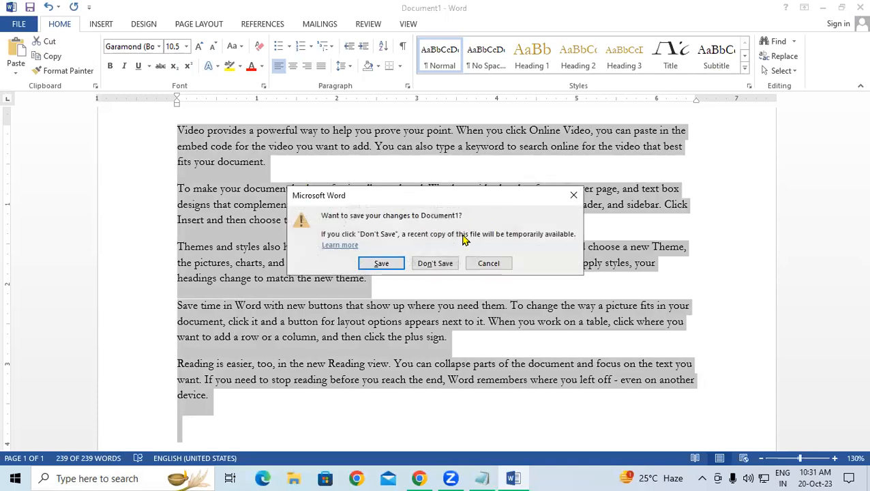
click(436, 264)
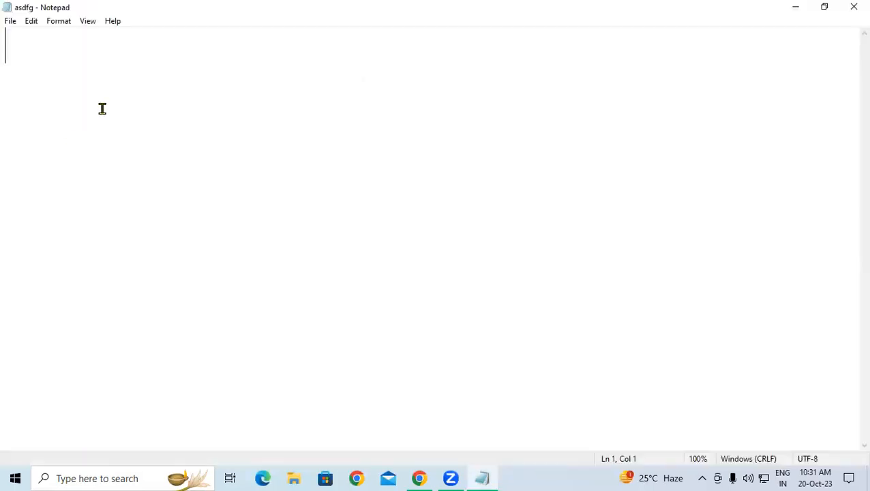
key(ctrl+v)
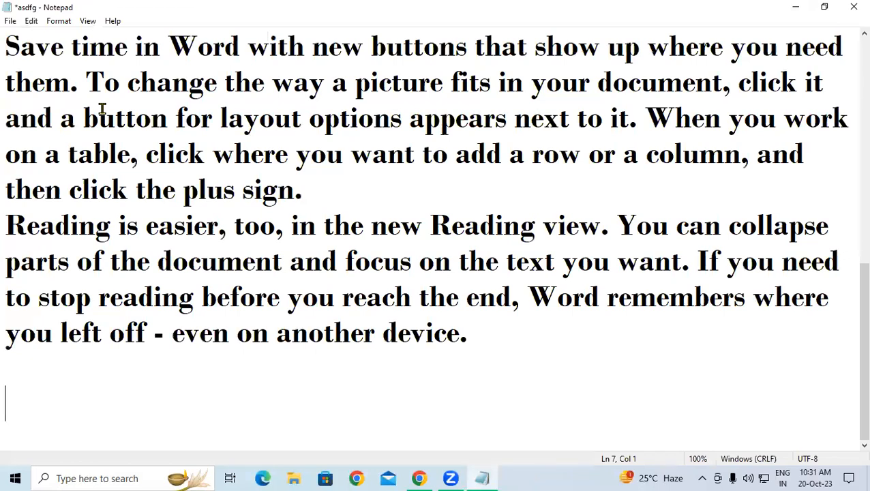
- Save the asdfg document, close it, and refresh the desktop
click(10, 20)
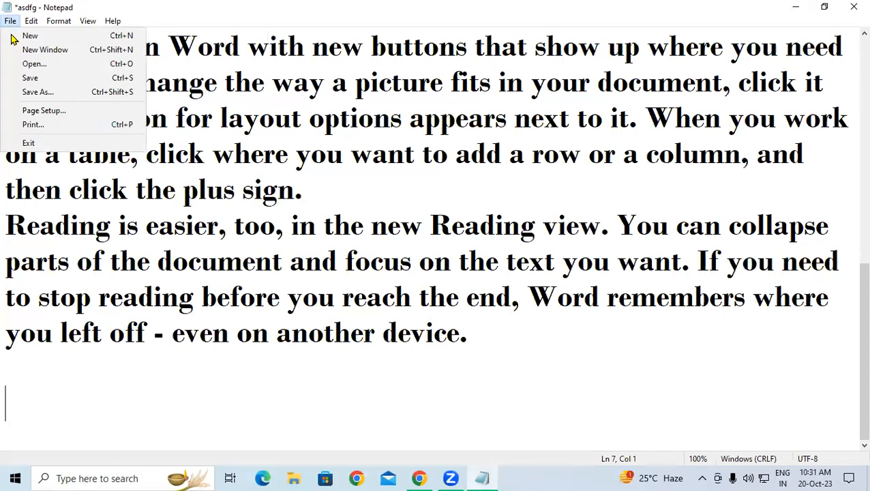
click(30, 77)
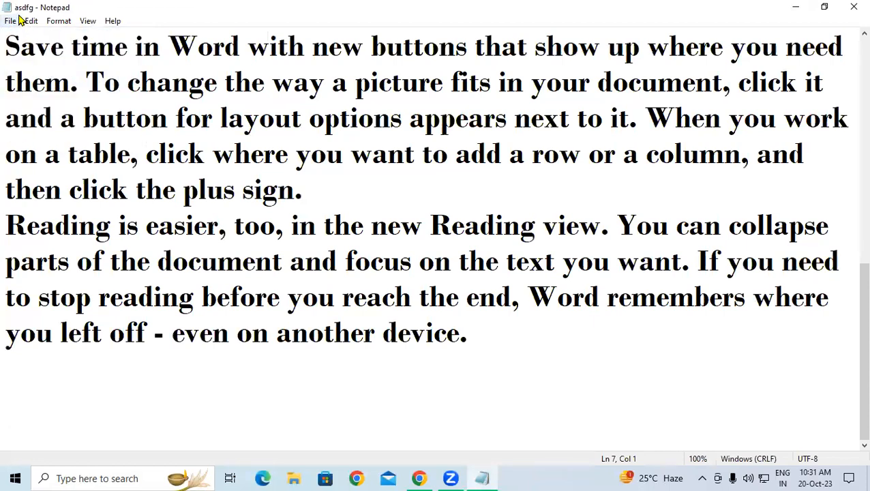
click(853, 6)
right_click(618, 78)
click(648, 116)
- Run "notepad" to reopen Notepad and maximize its window
key(super+r)
key(Return)
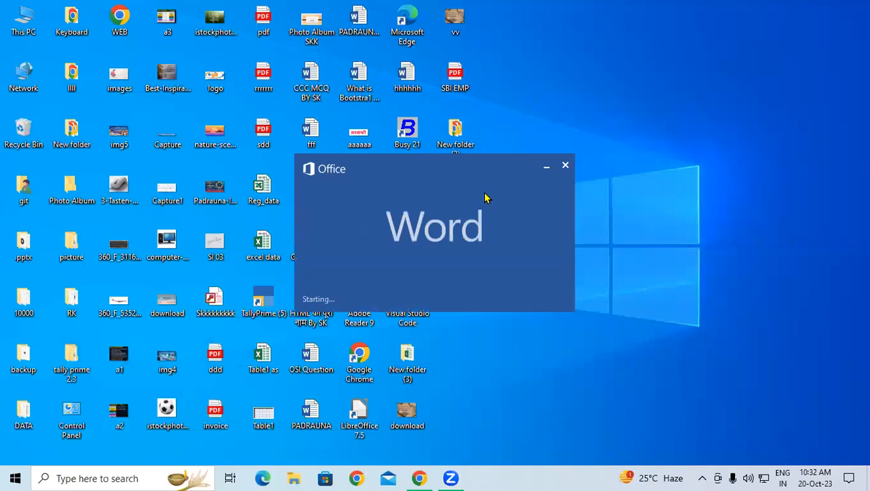
key(super+r)
text(notepad)
key(Return)
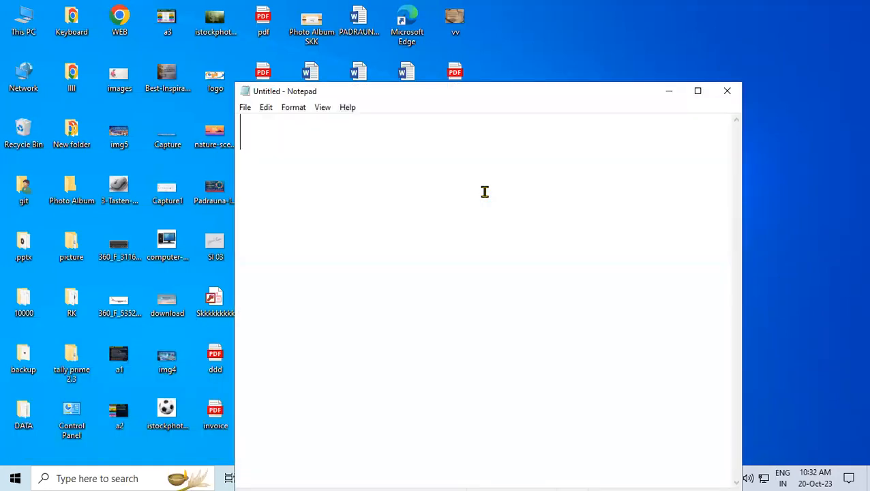
drag(462, 92, 440, 5)
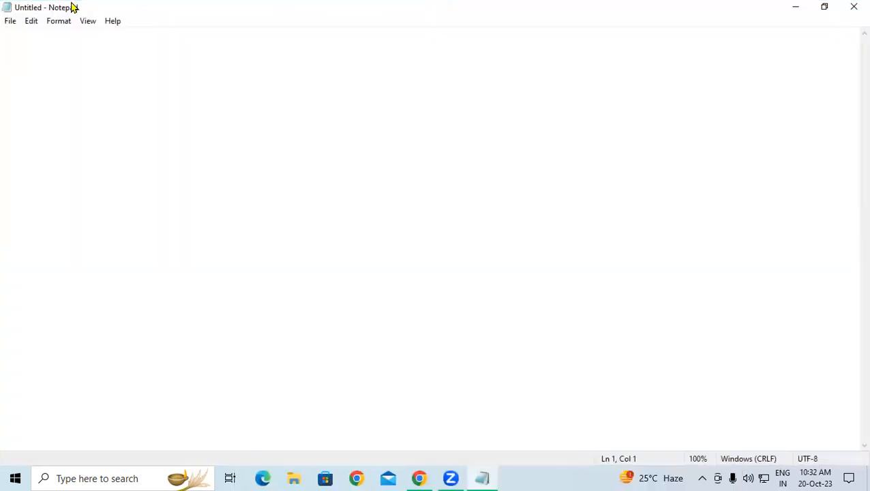
- Open the asdfg text file from the Desktop and select all its text to show the contents, clearing the selection after
click(11, 21)
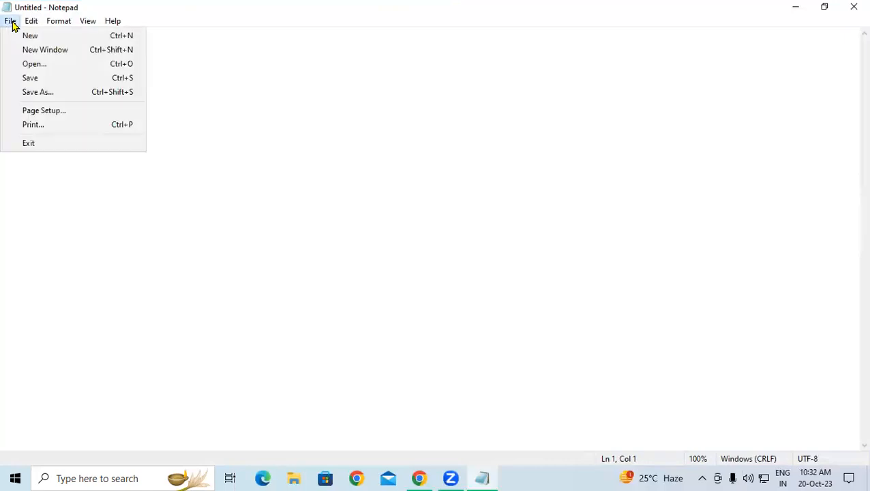
click(35, 65)
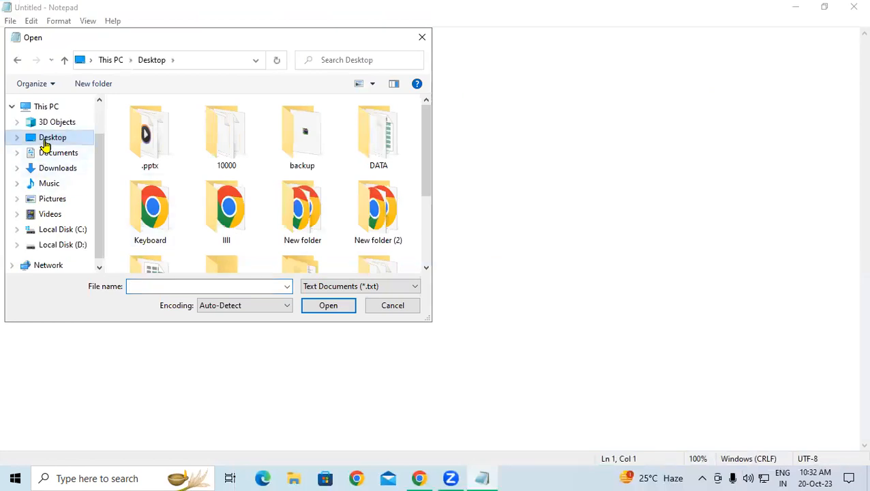
drag(427, 142, 427, 222)
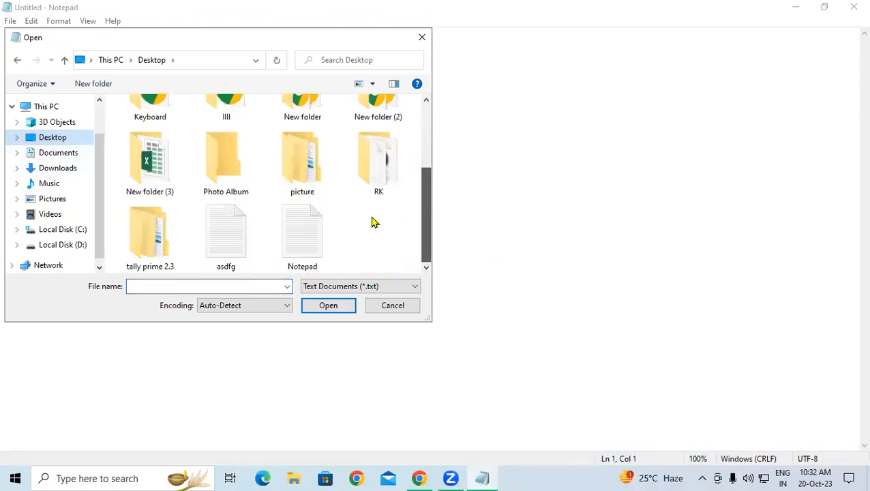
click(232, 239)
click(328, 306)
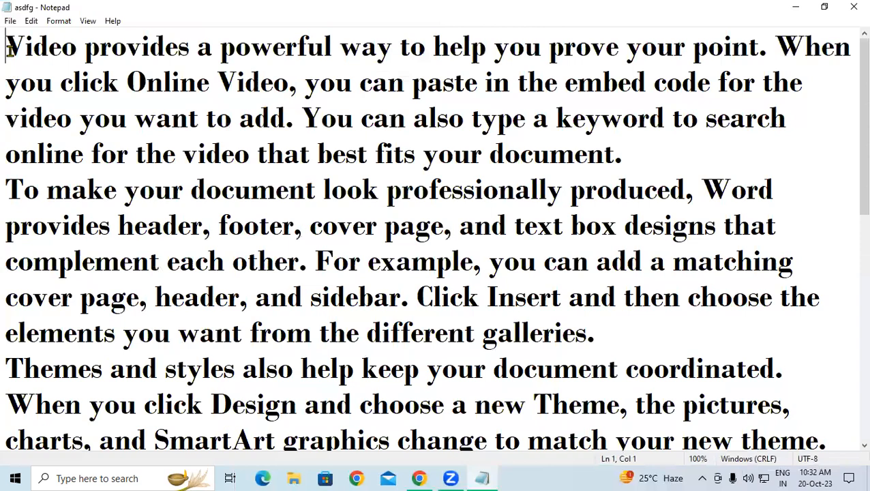
key(ctrl+a)
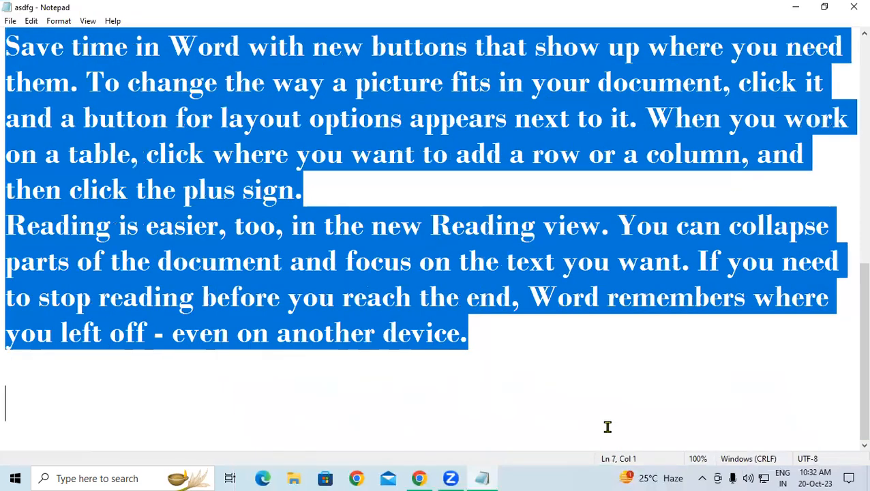
click(608, 426)
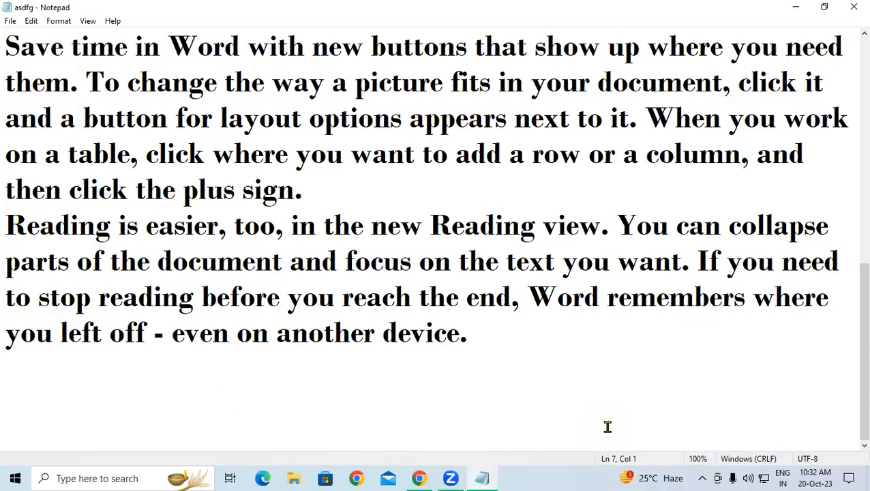
- Save the open asdfg document under its existing name with the Save command
click(10, 21)
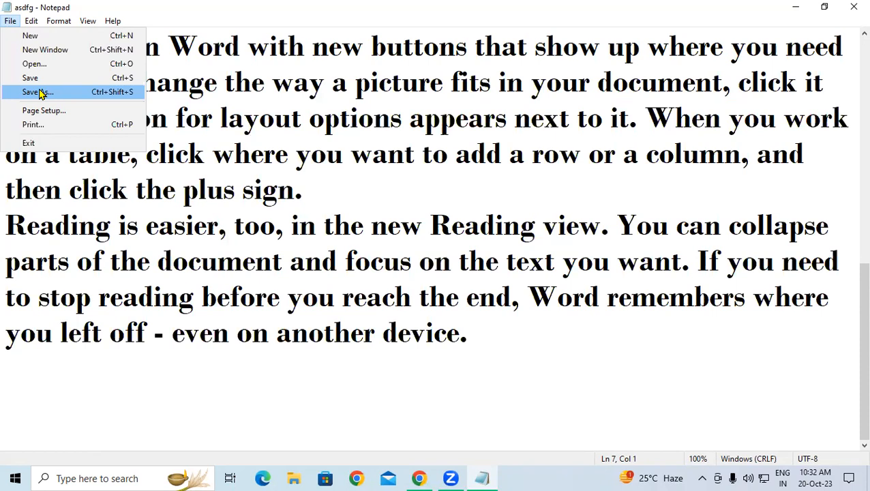
click(167, 108)
click(119, 87)
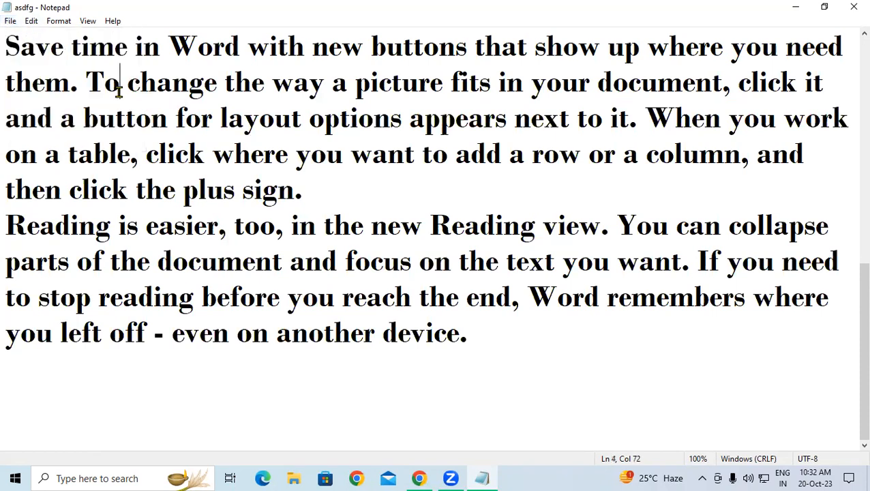
click(9, 20)
click(34, 79)
click(34, 82)
click(10, 20)
click(30, 77)
click(191, 85)
- Close the asdfg document, reopen it from the desktop, and maximize its window
click(853, 7)
double_click(455, 254)
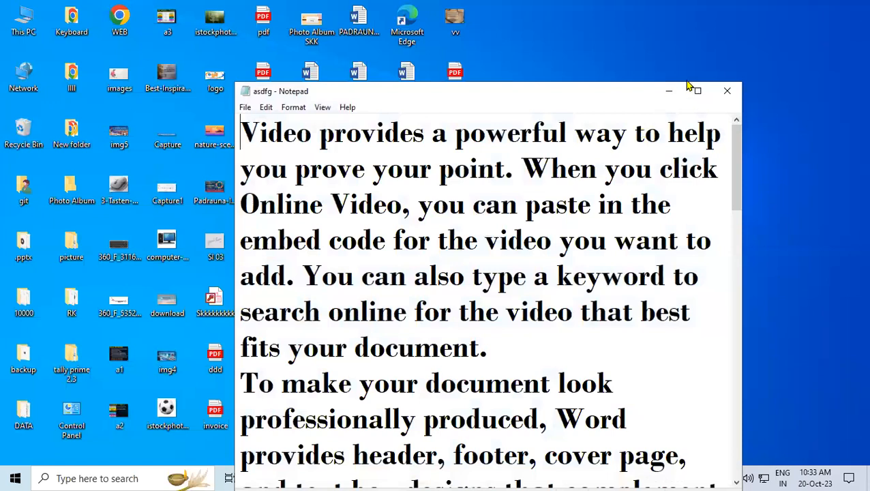
click(695, 90)
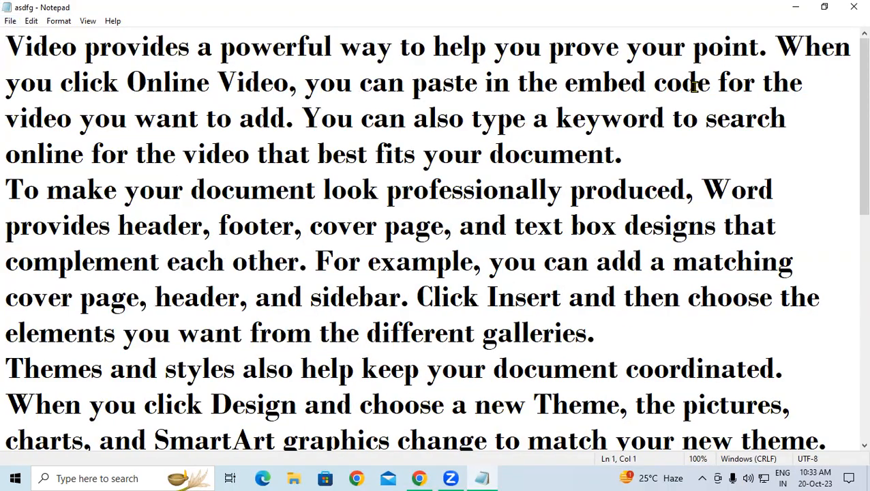
- Show the Save As dialog for the asdfg document, dismiss it, and use the plain Save command instead
click(10, 69)
click(10, 23)
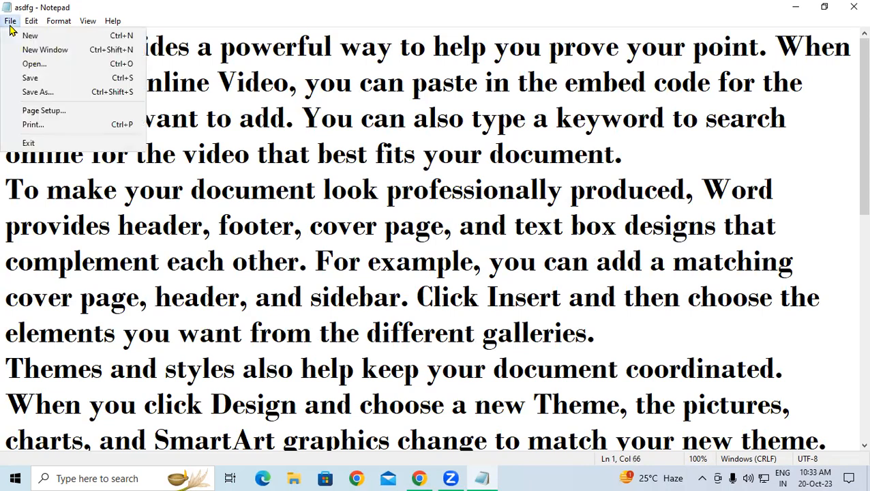
click(25, 91)
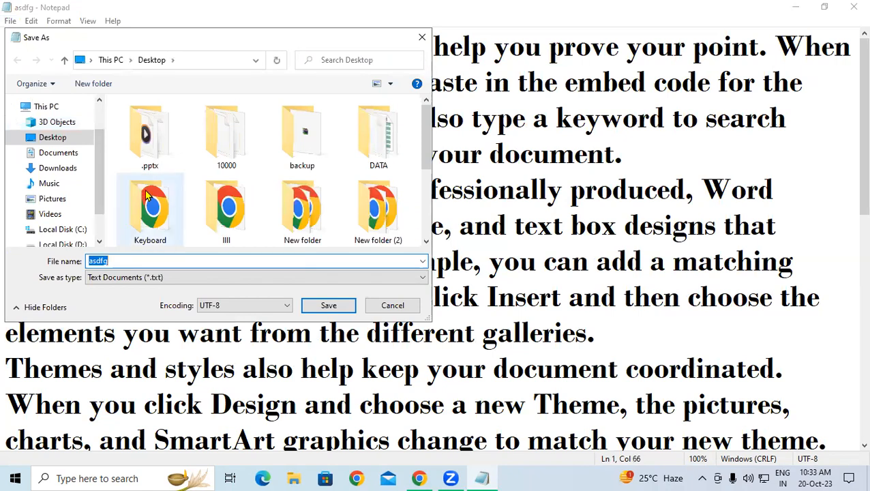
click(421, 38)
click(4, 22)
click(24, 77)
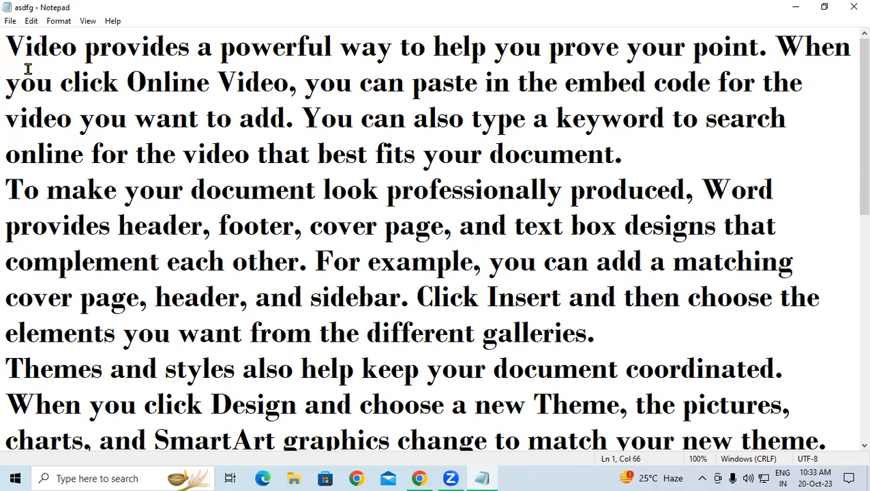
- Create a new Notepad document and enter the text "git"
click(12, 23)
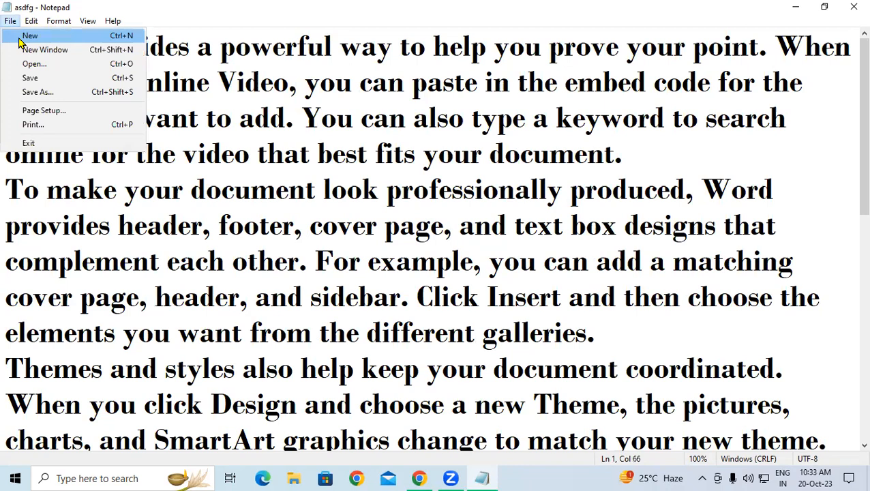
click(18, 43)
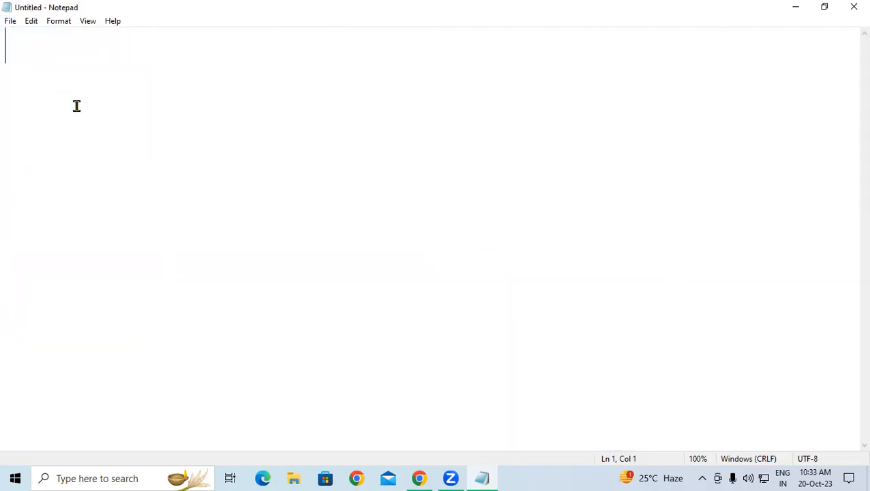
text(git)
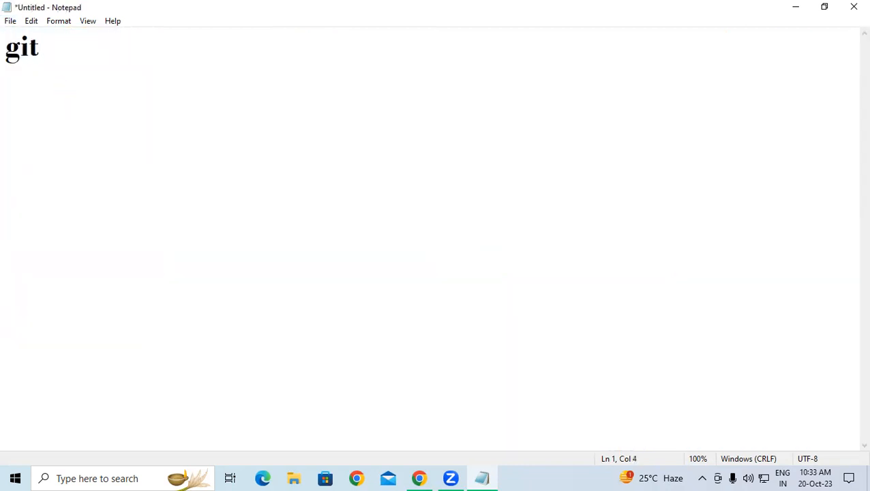
- Save the new document to the Desktop as a text file named git
click(8, 21)
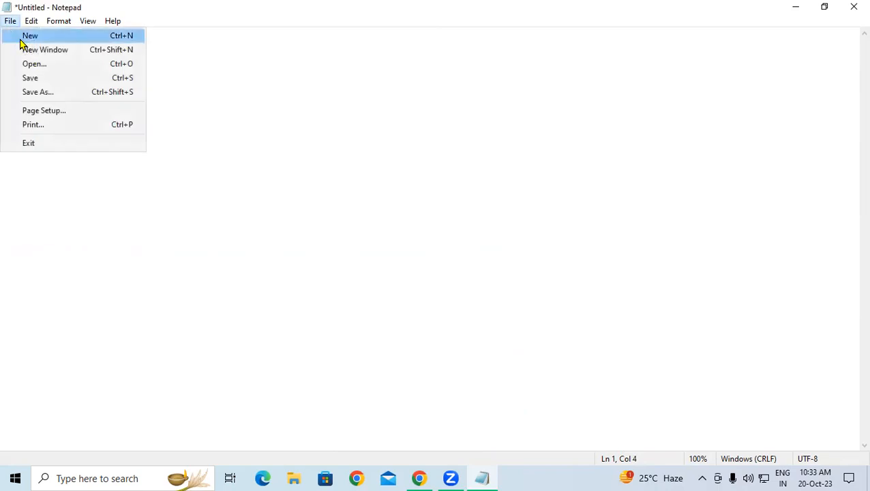
click(30, 79)
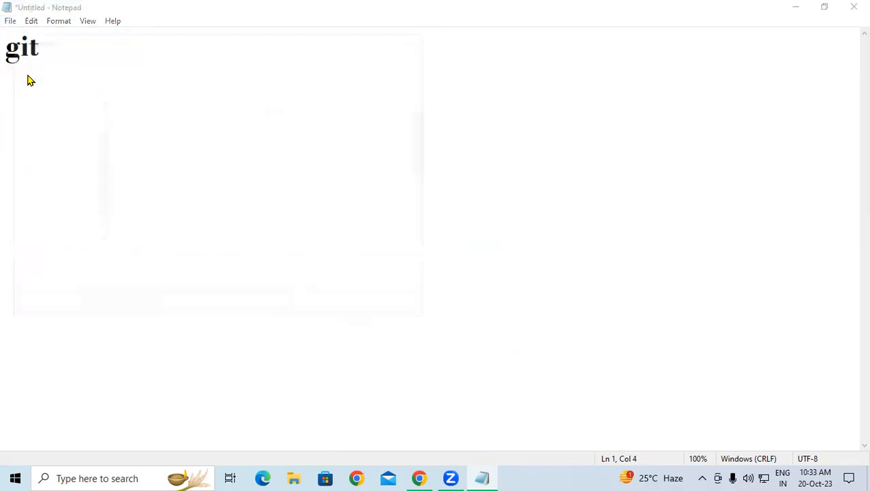
click(55, 138)
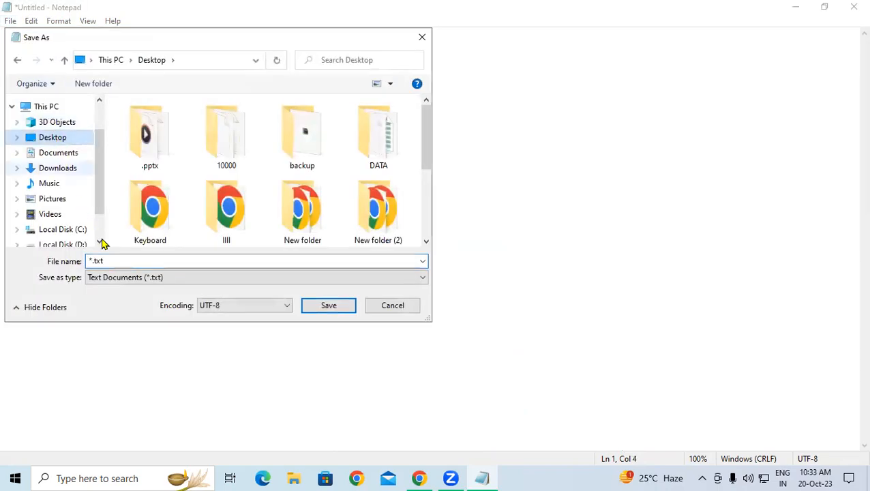
text(git)
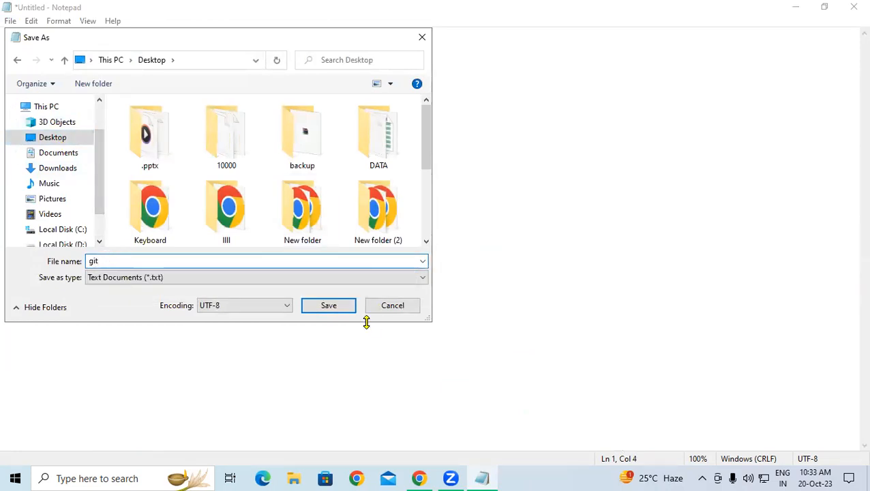
click(328, 306)
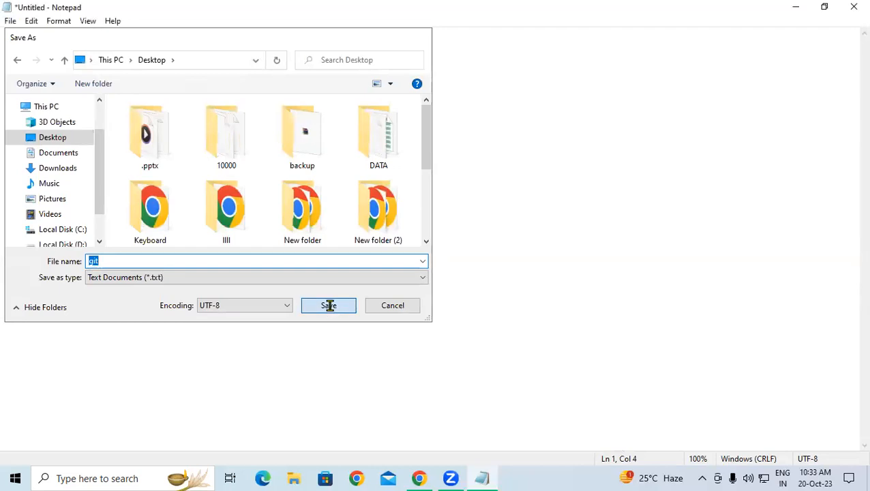
- Close Notepad, open the saved git text file from the desktop, and maximize its window
click(852, 7)
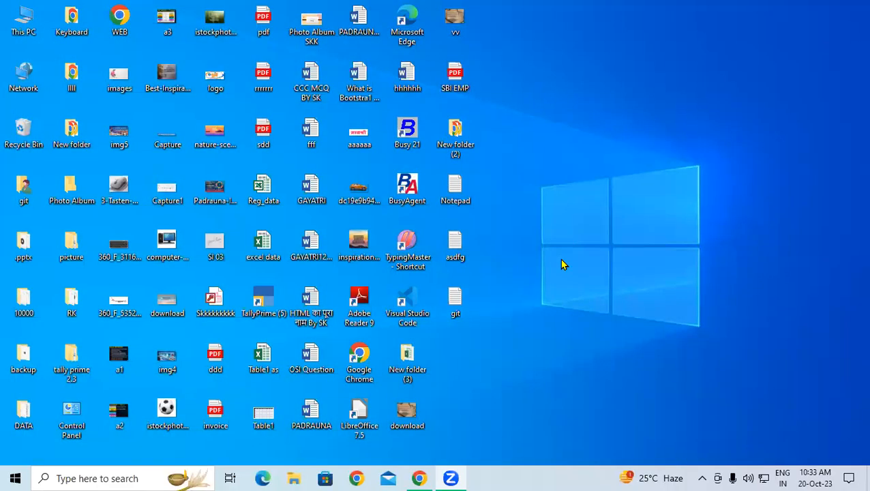
double_click(470, 300)
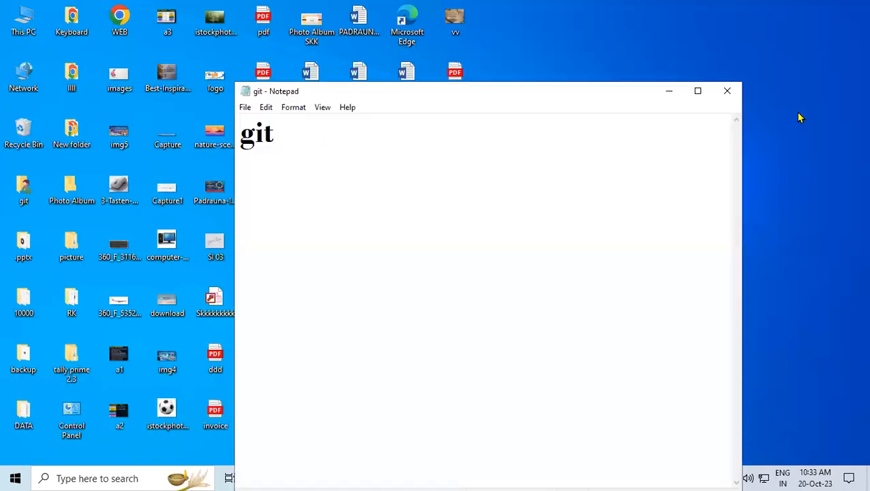
double_click(674, 92)
click(79, 56)
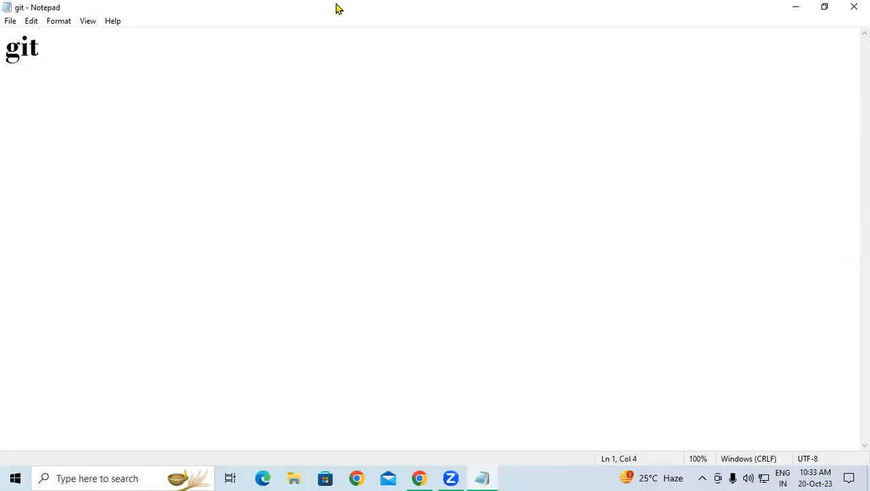
- Snap the git window to half the screen, restore it to a floating window, and maximize it again
key(super+Right)
click(697, 101)
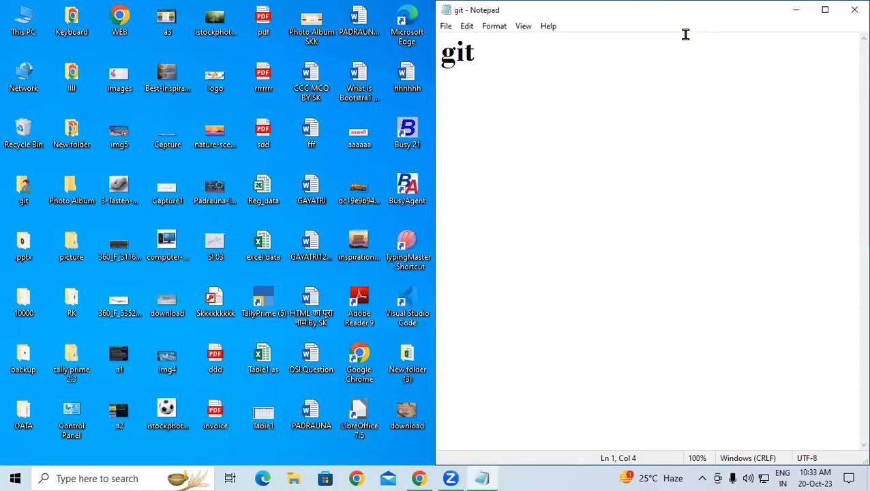
key(super+Down)
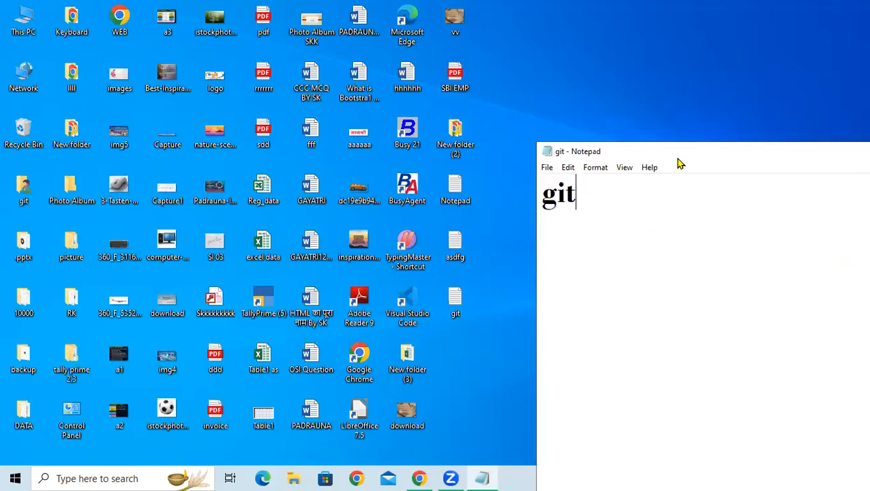
drag(678, 157, 328, 2)
- Close the git document and reopen it from the desktop in a maximized window
click(853, 6)
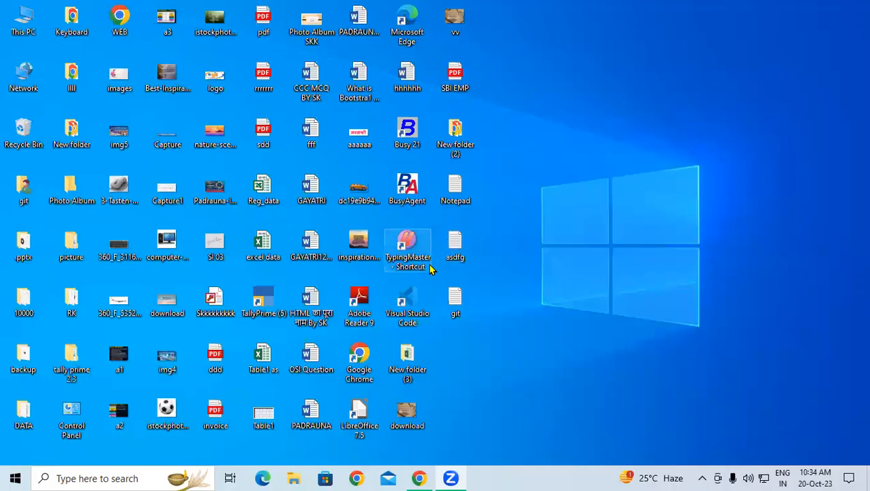
double_click(454, 301)
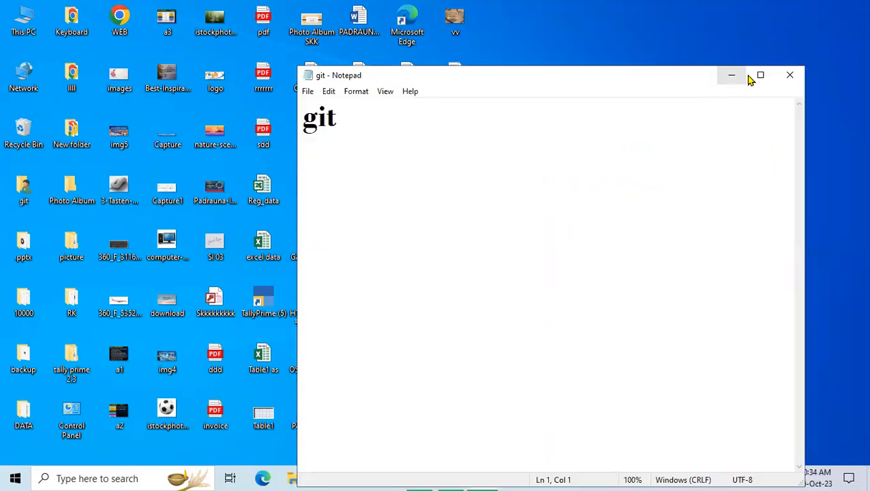
click(750, 75)
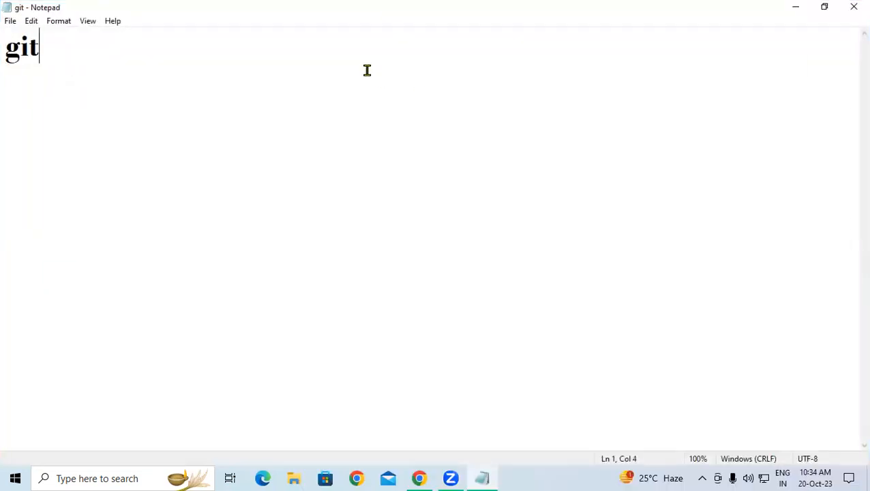
- Add a second line reading "Padrauna" and use Save As to store the document on the Desktop as git 1
key(Return)
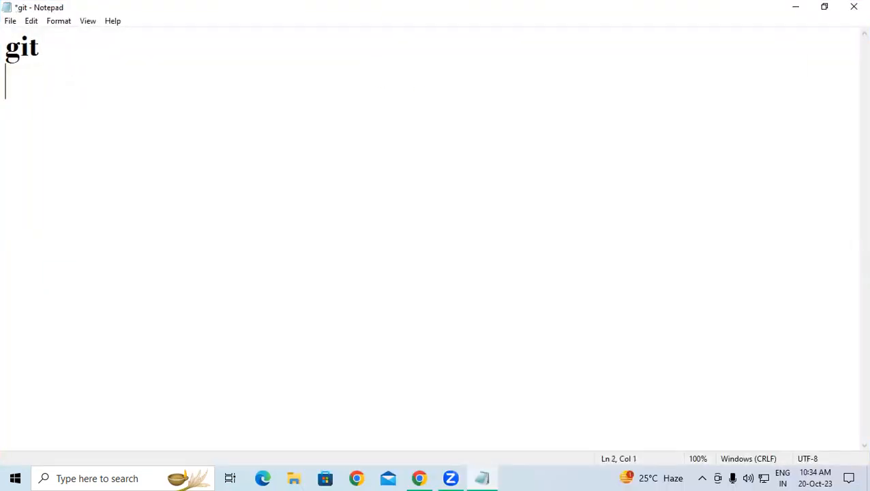
text(Padrauna)
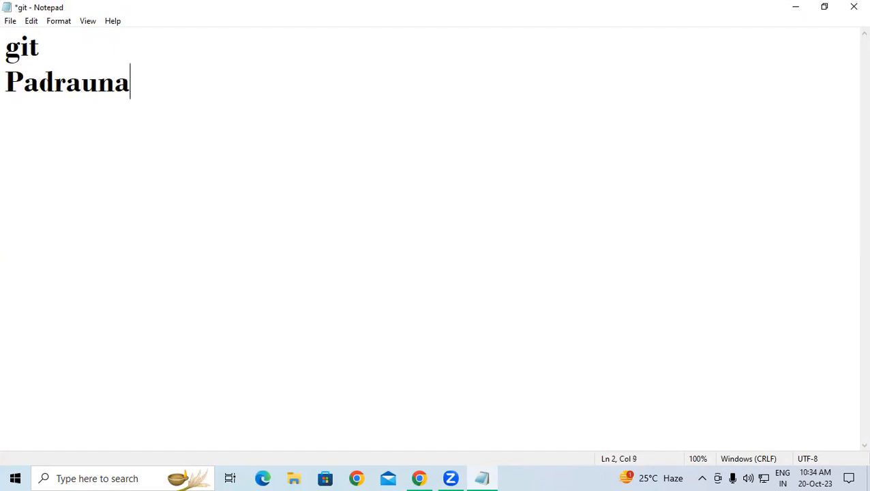
click(10, 21)
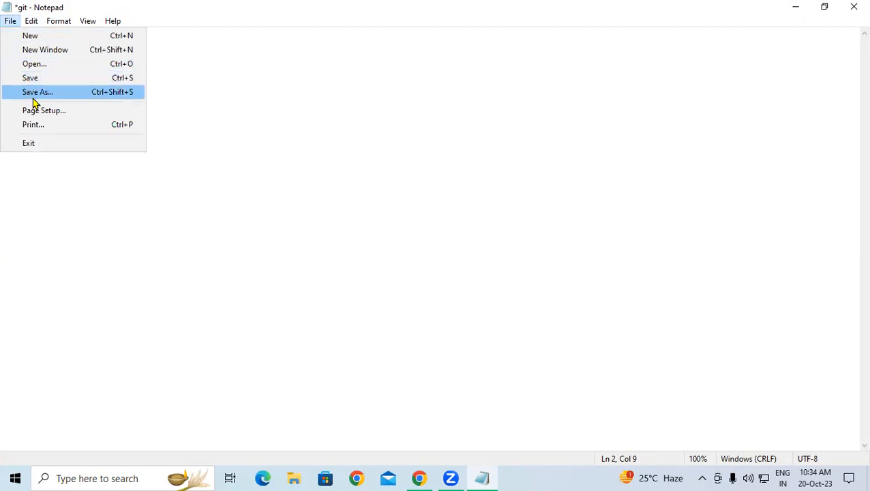
click(33, 97)
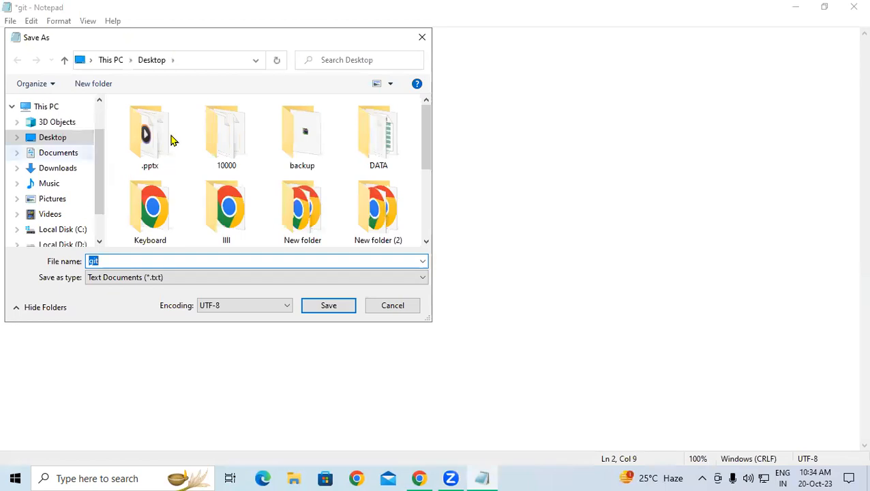
click(116, 256)
text(1)
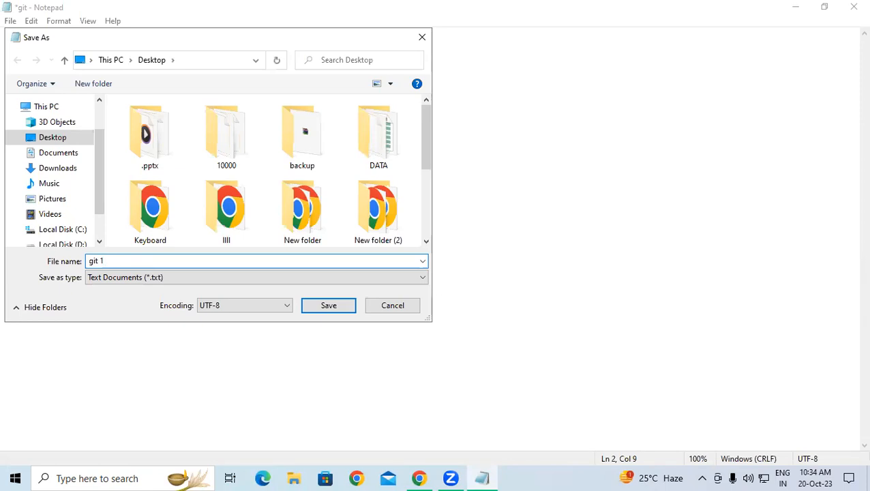
click(332, 304)
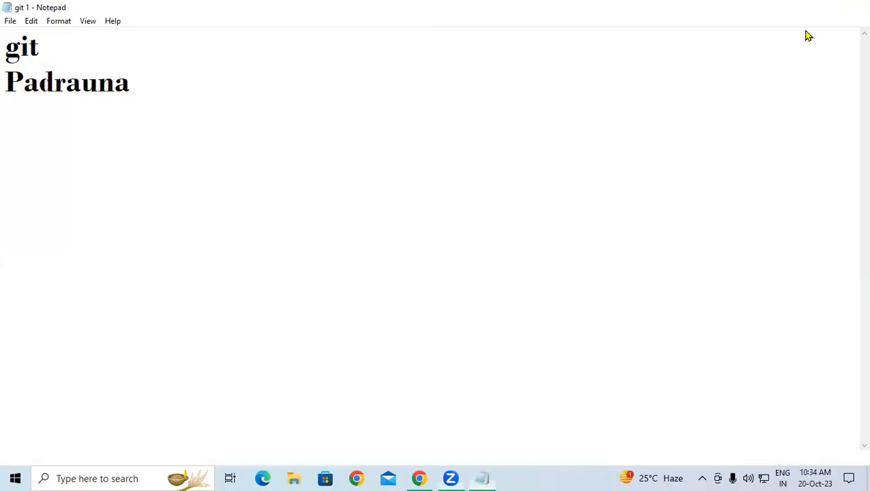
- Close git 1, open the original git file from the desktop to check its text, and close it
key(alt+F4)
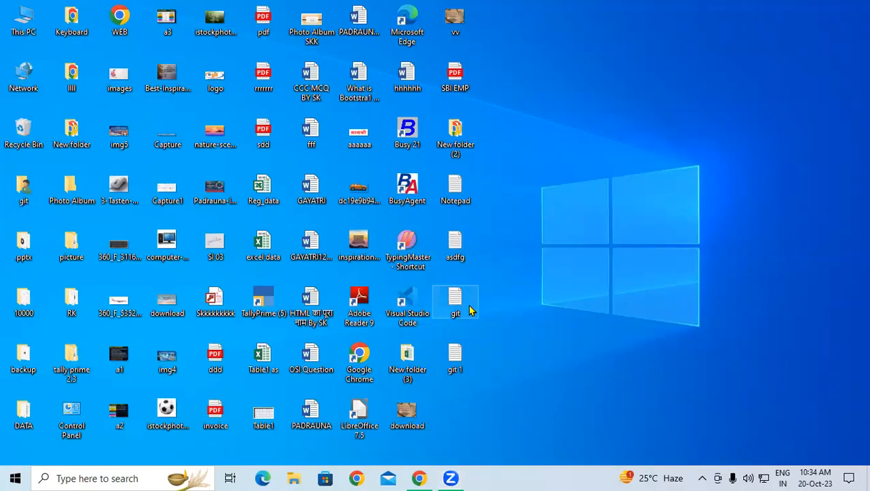
double_click(470, 308)
drag(376, 124, 301, 125)
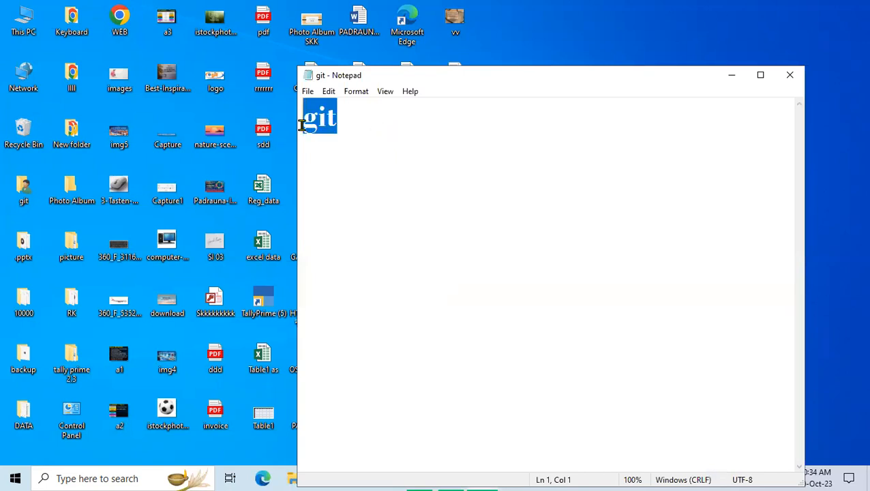
click(785, 79)
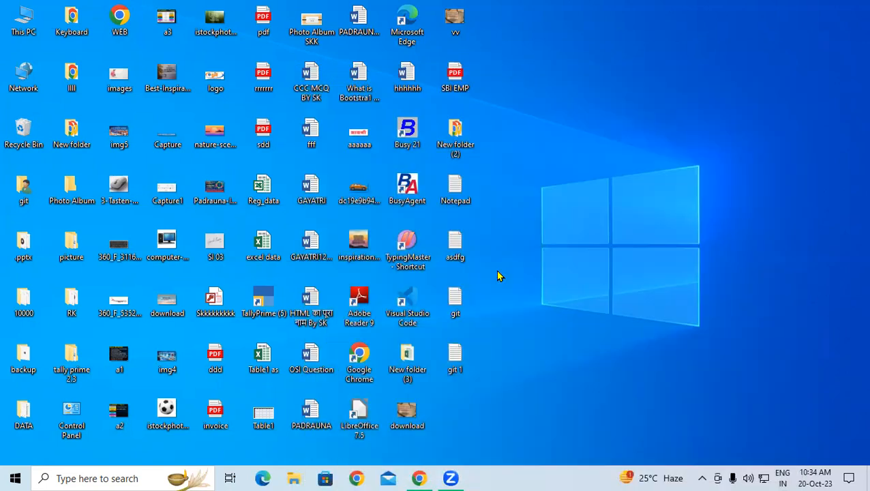
- Open git 1 from the desktop, check its second line of text, and maximize the window
double_click(453, 357)
click(442, 159)
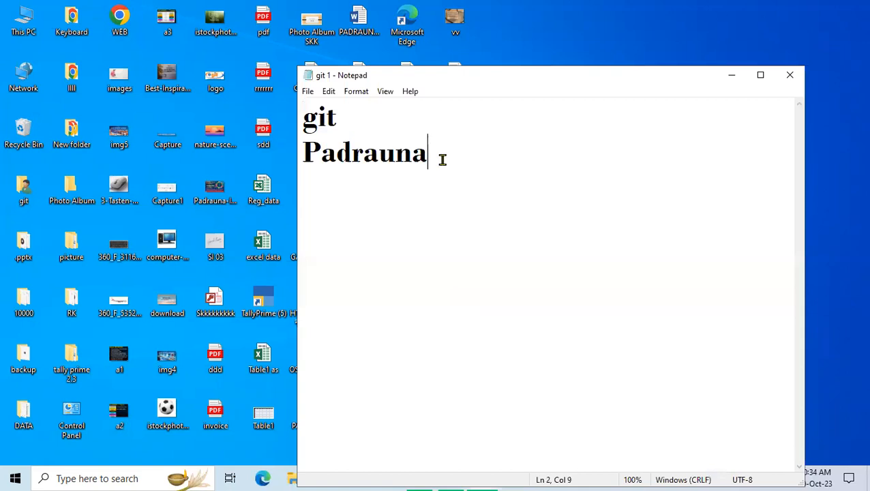
drag(442, 159, 293, 147)
click(462, 253)
click(307, 91)
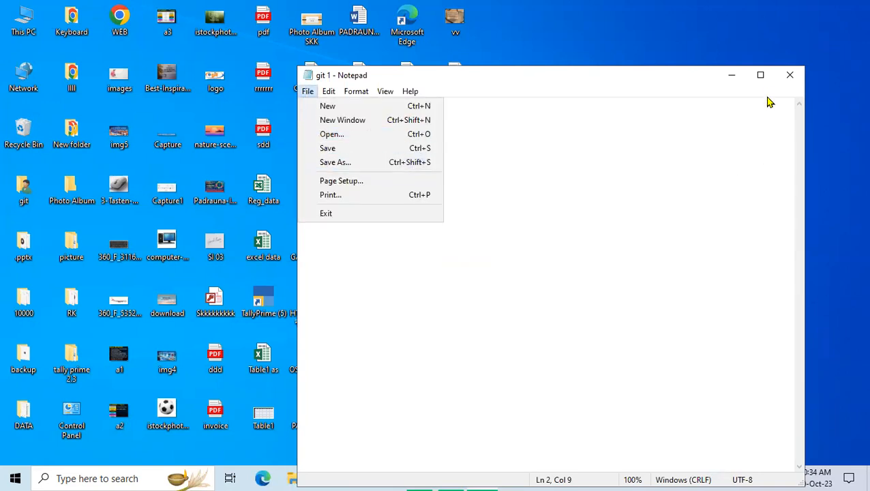
click(759, 74)
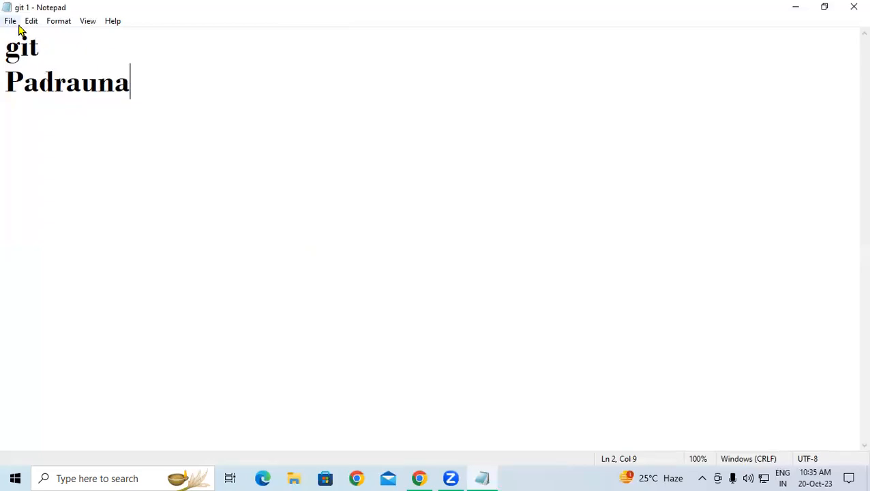
click(12, 21)
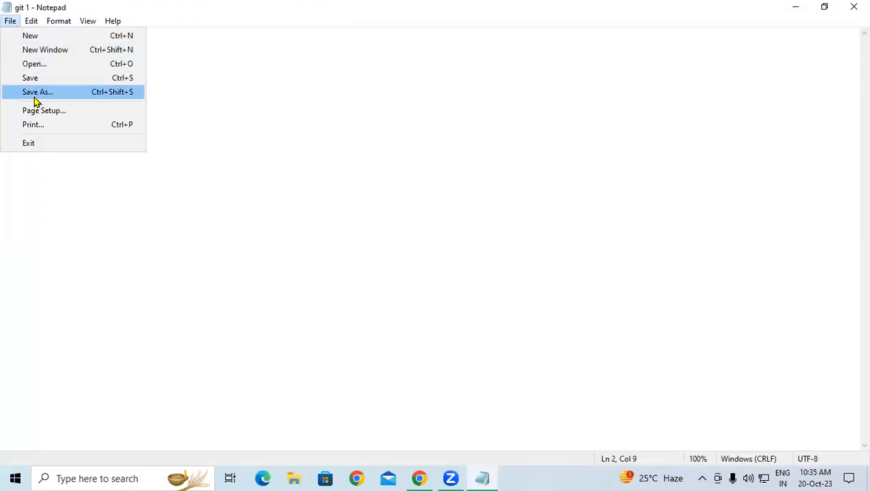
click(240, 158)
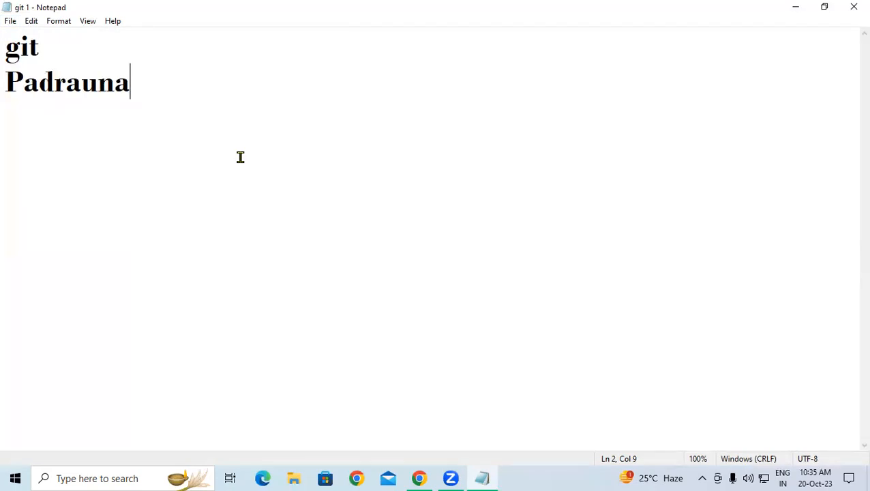
- Replace all text in git 1 with the Word sample paragraphs beginning "Video provides a powerful way to help you prove your point."
drag(207, 114, 10, 31)
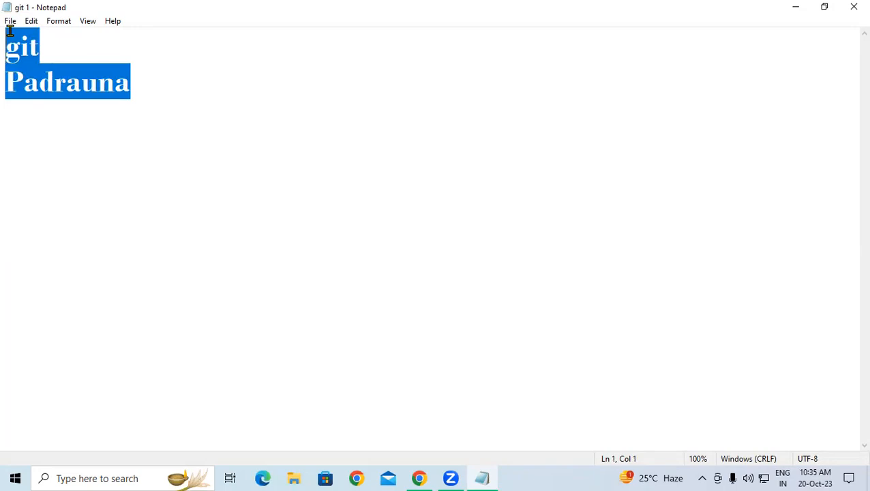
text(Save time in Word with new buttons that show up where you need them. To change the way a picture fits in your document, click it and a button for layout options appears next to it. When you work on a table, click where you want to add a row or a column, and then click the plus sign. Reading is easier, too, in the new Reading view. You can collapse parts of the document and focus on the text you want. If you need to stop reading before you reach the end, Word remembers where you left off - even on another device.)
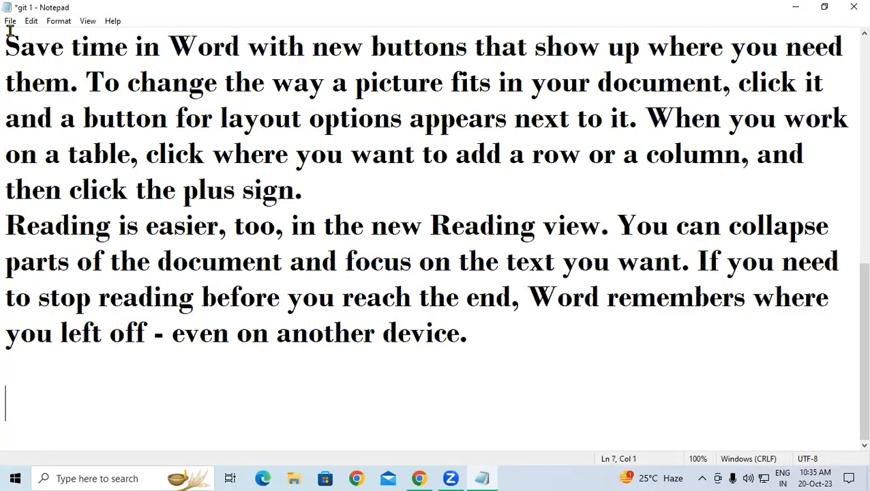
click(10, 21)
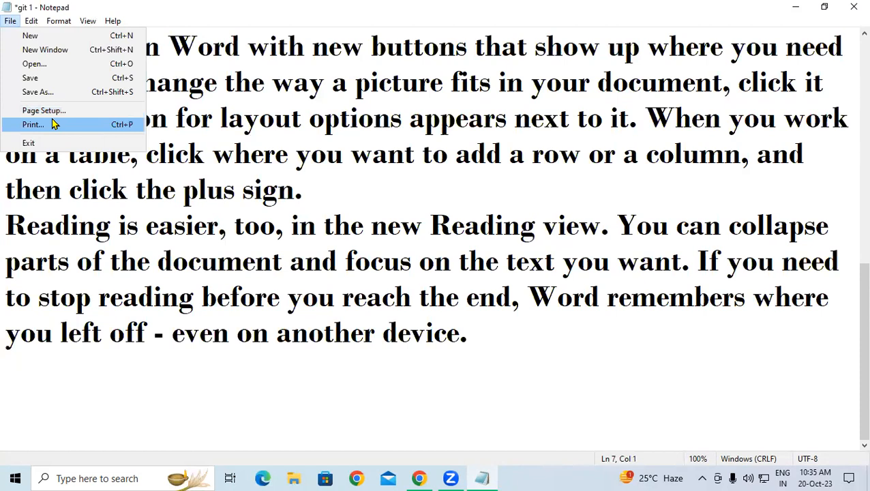
key(Up)
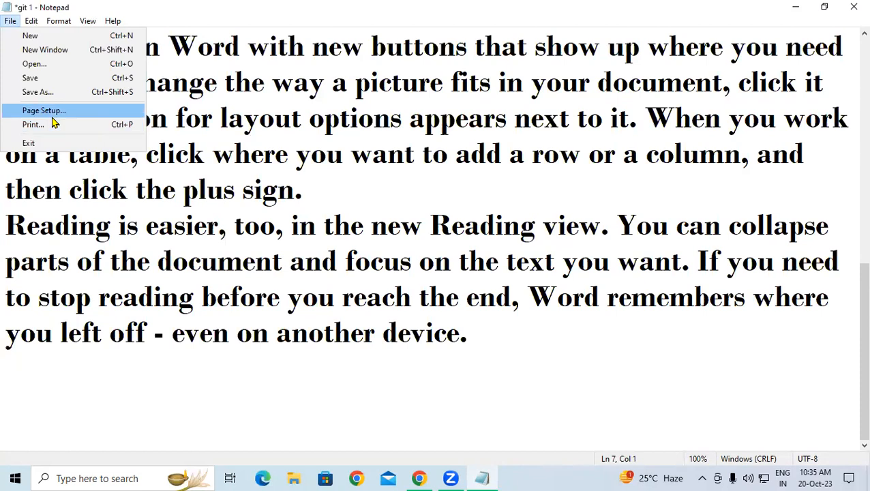
click(176, 118)
drag(7, 46, 596, 365)
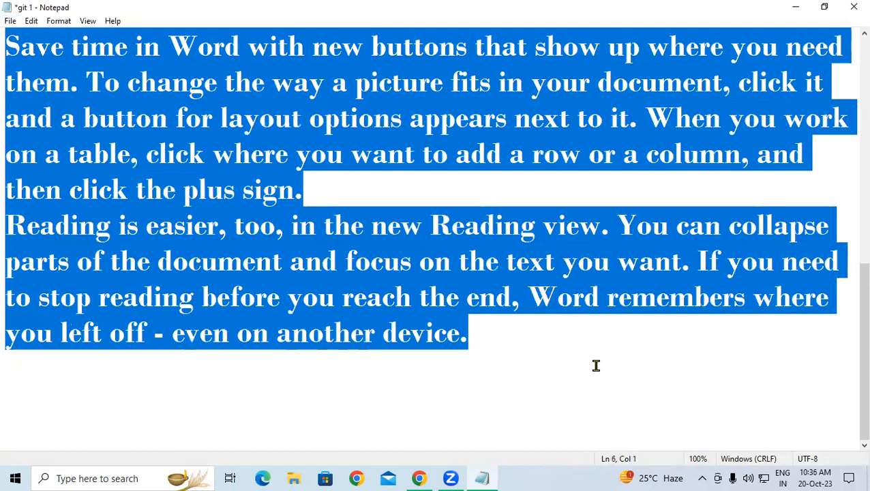
key(ctrl+Home)
drag(11, 47, 77, 48)
click(240, 85)
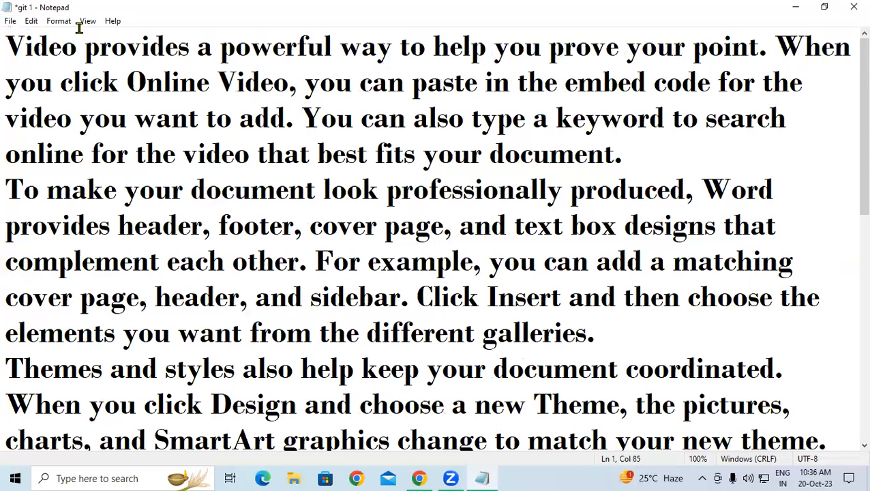
- Set the document font to Bodoni MT with Regular style and size 11
click(60, 21)
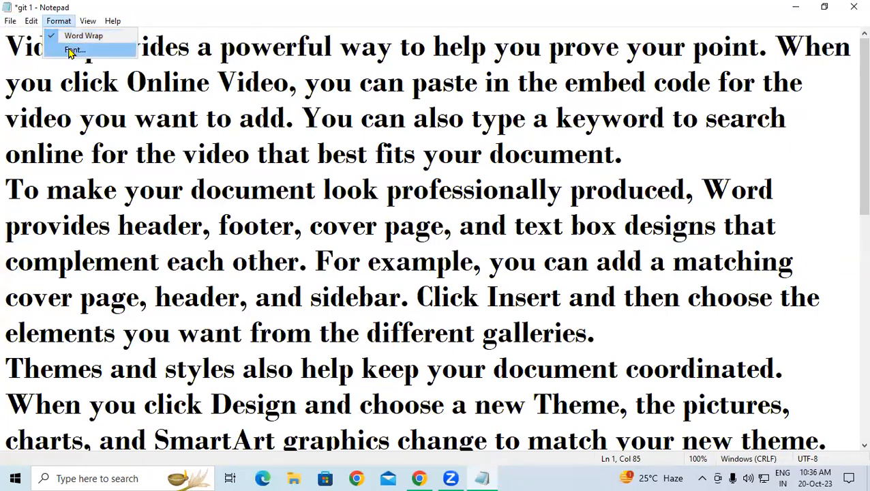
click(71, 51)
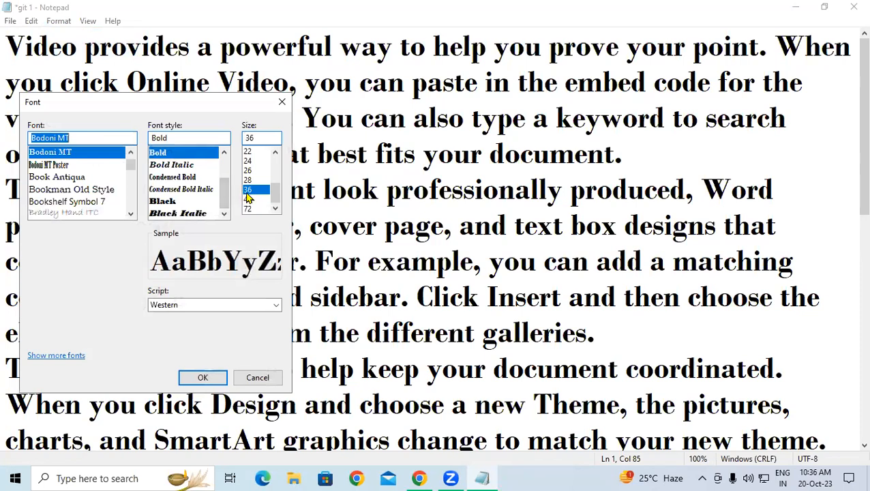
drag(273, 195, 276, 174)
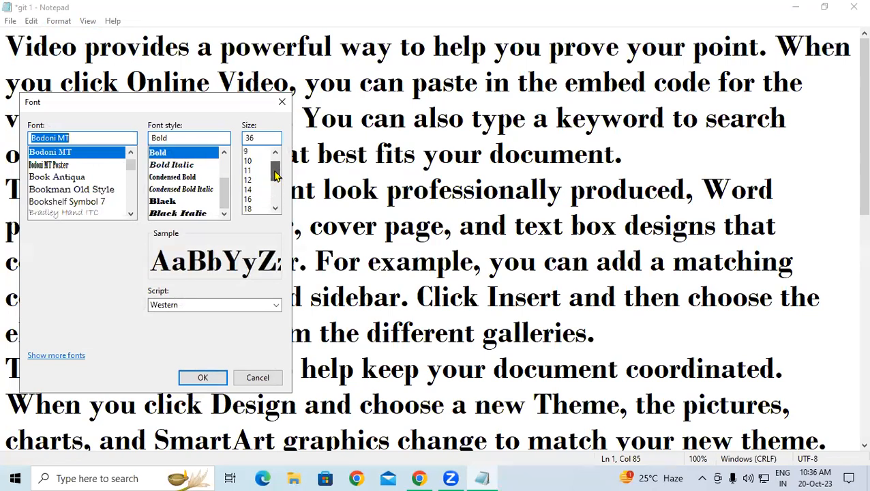
click(246, 172)
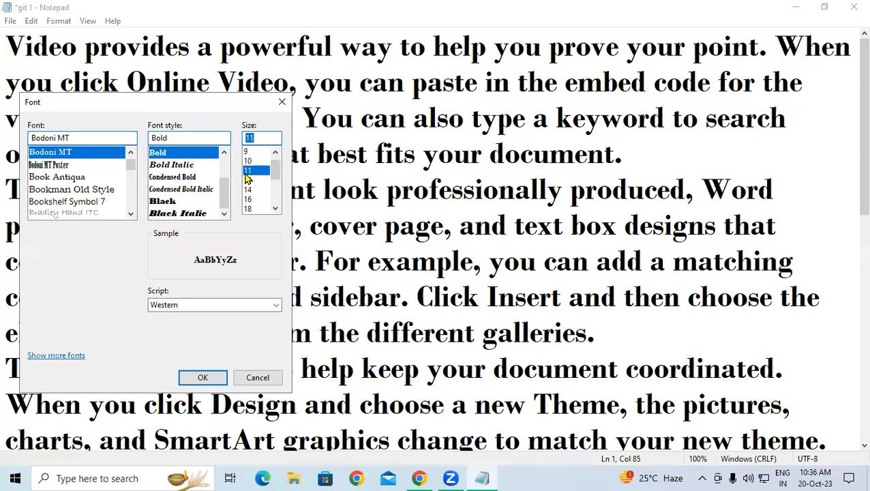
drag(226, 179, 224, 162)
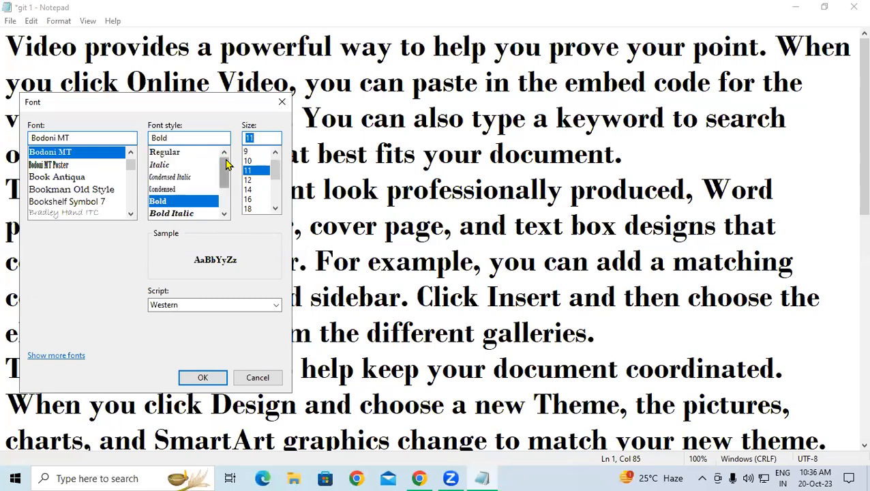
click(202, 152)
click(196, 379)
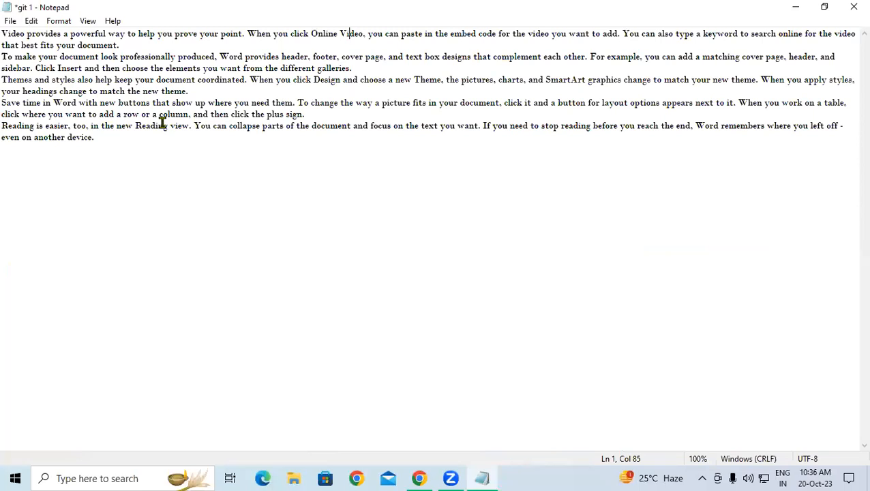
drag(102, 138, 3, 31)
click(141, 165)
- Open Page Setup for the document and move its dialog closer to the middle of the screen
click(10, 21)
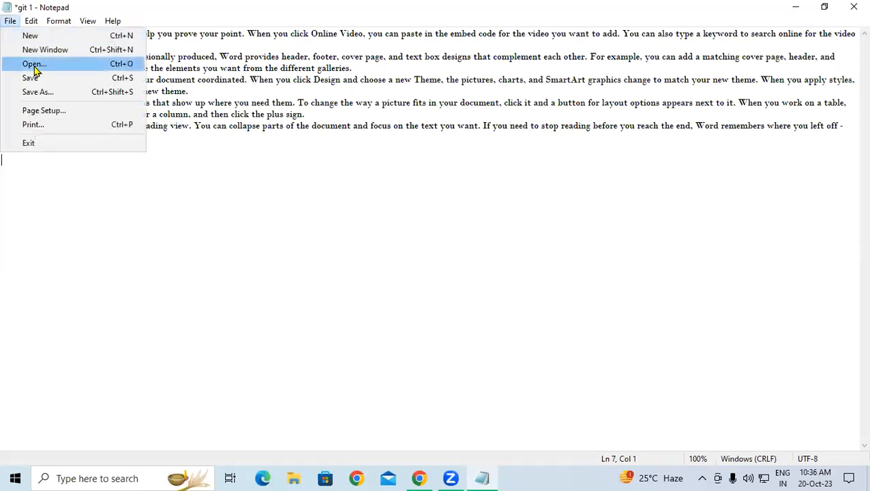
click(34, 112)
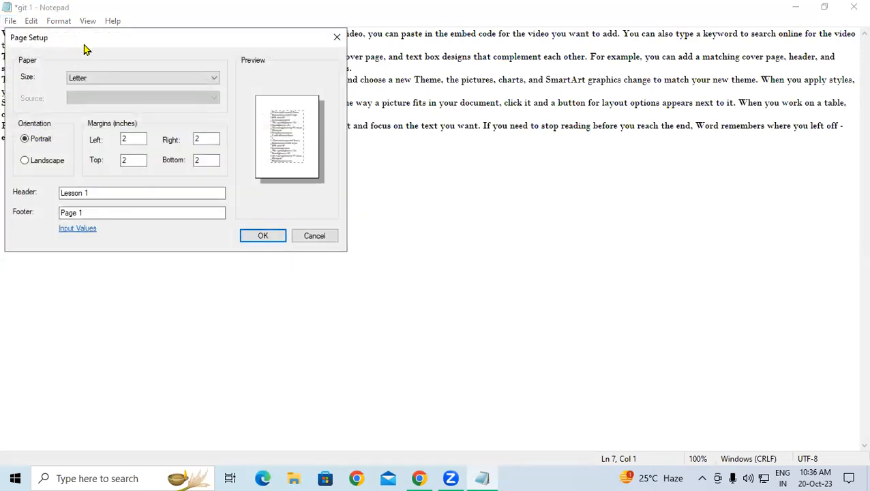
drag(86, 50, 273, 104)
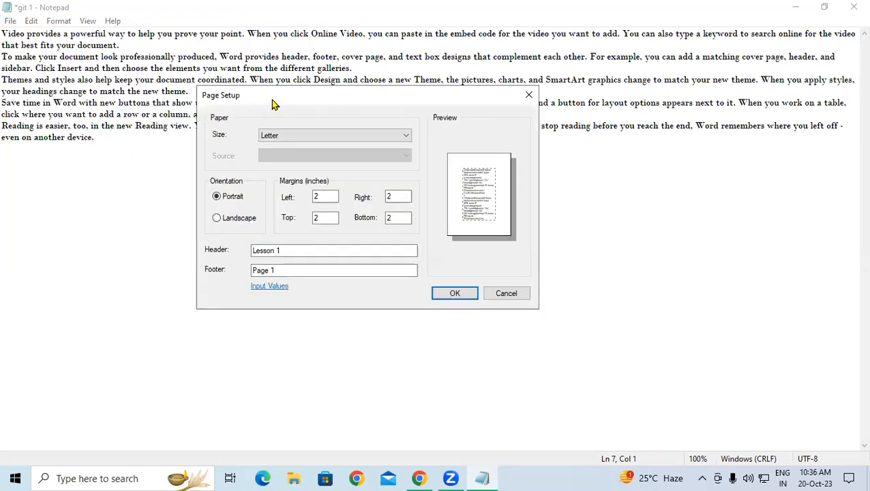
- Switch the paper size between A3 and A5 to compare their page previews
click(273, 141)
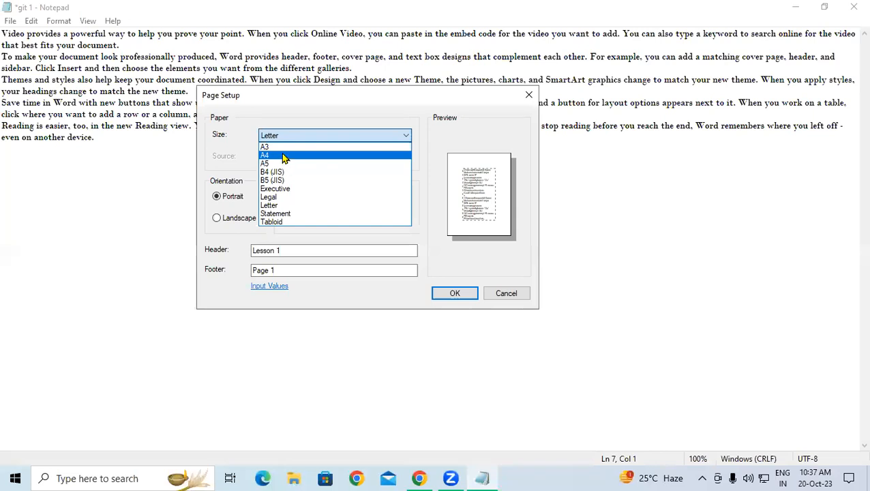
click(285, 149)
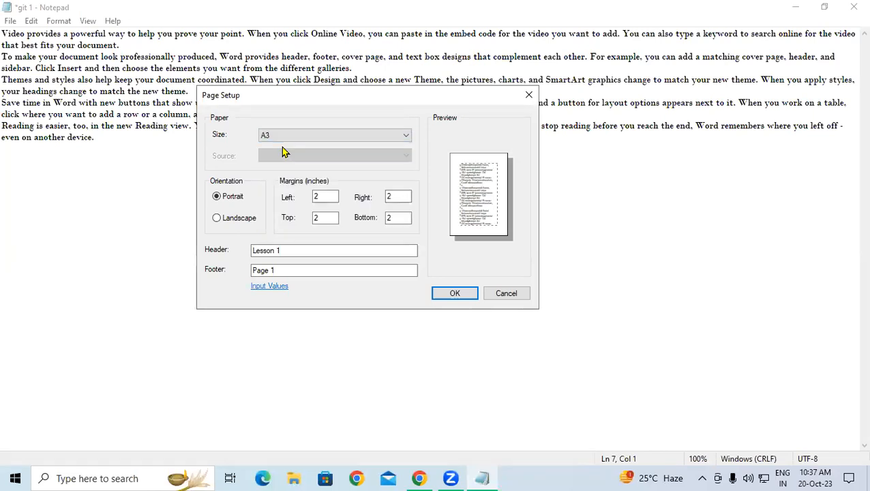
click(282, 139)
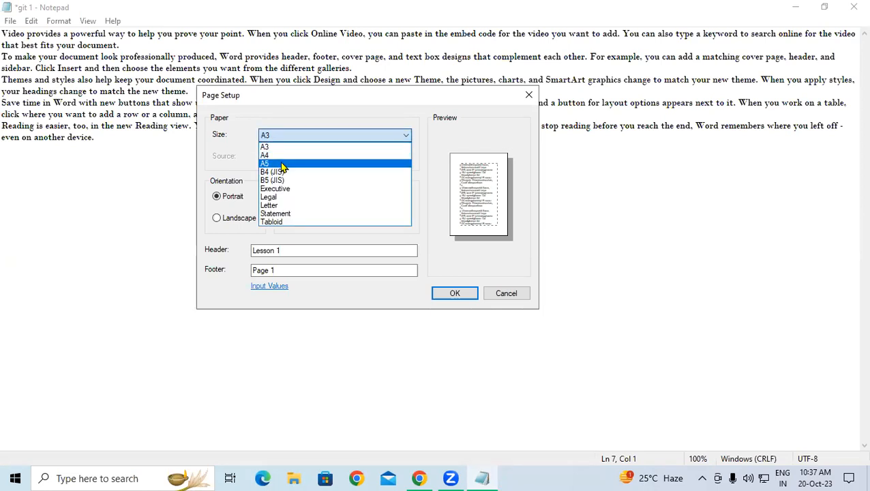
click(282, 164)
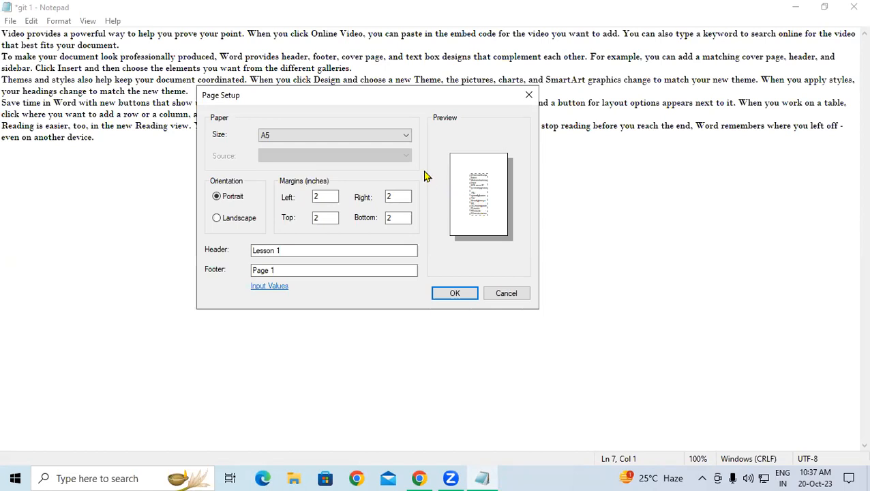
click(404, 136)
click(329, 147)
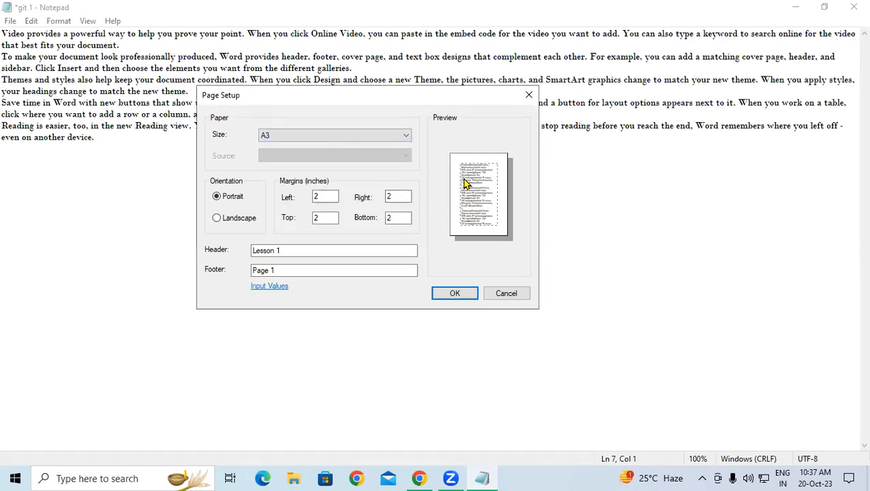
click(341, 139)
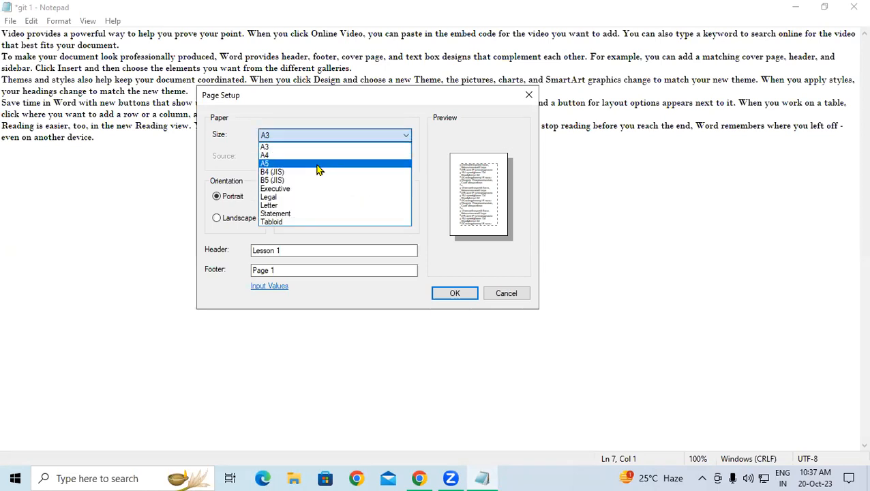
click(317, 164)
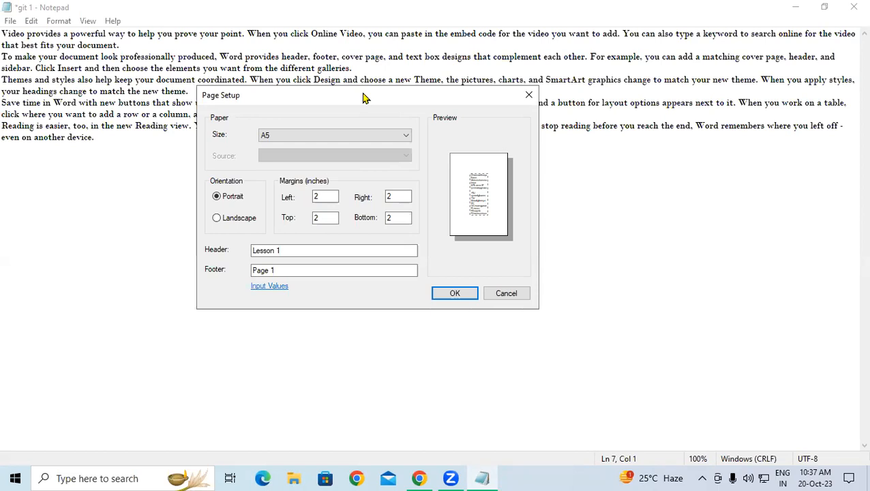
- Set the paper size to A4 and the page orientation to Landscape
drag(363, 97, 381, 25)
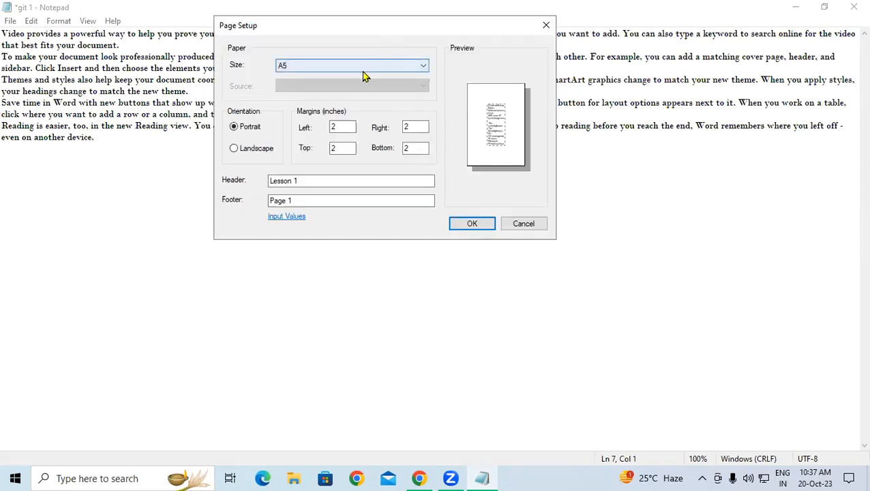
click(336, 66)
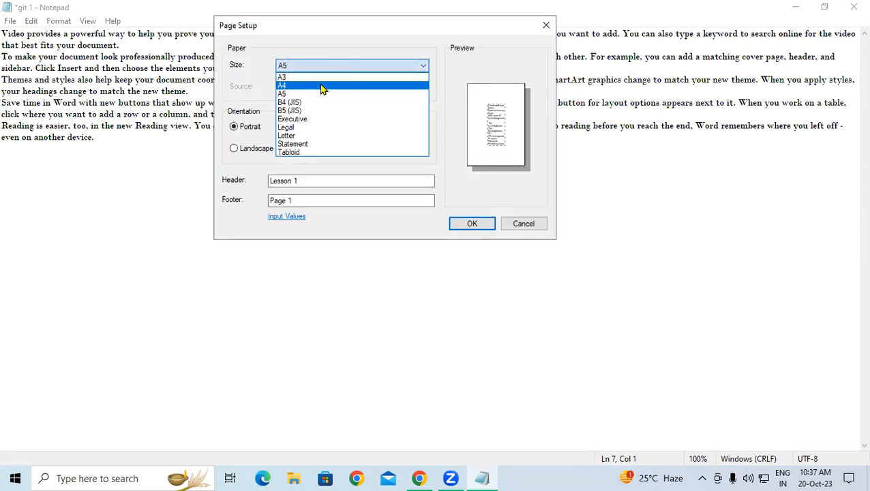
click(323, 85)
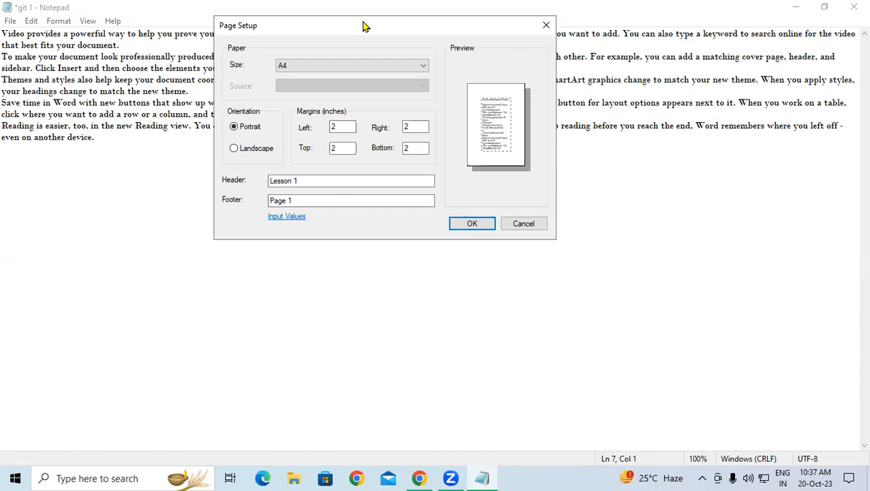
key(super+plus)
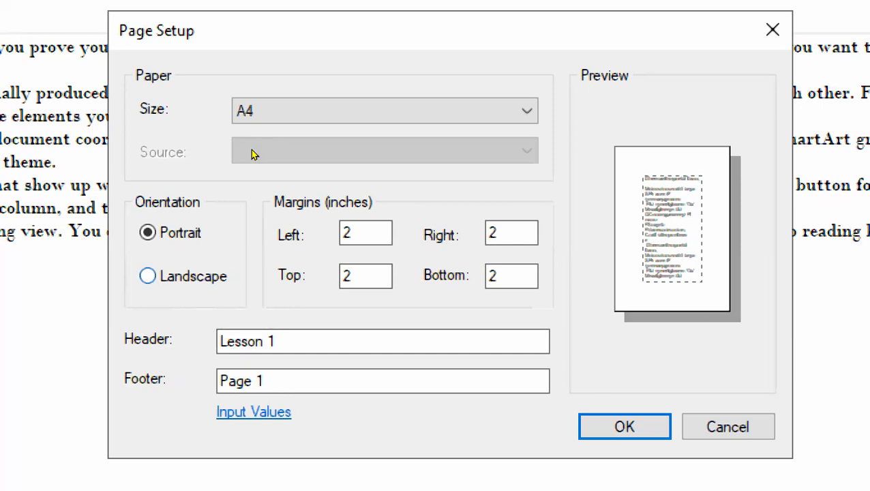
click(148, 276)
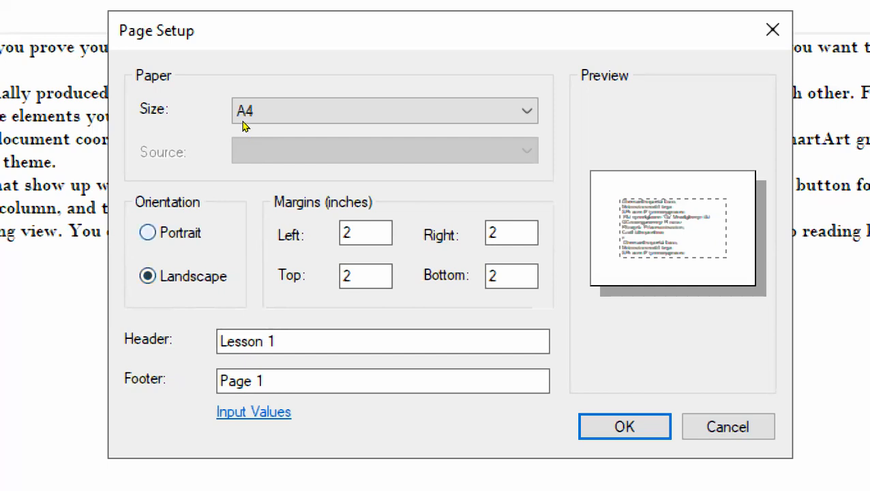
- Set the page orientation to Portrait and both the left and right margins to 0.5 inches
click(148, 232)
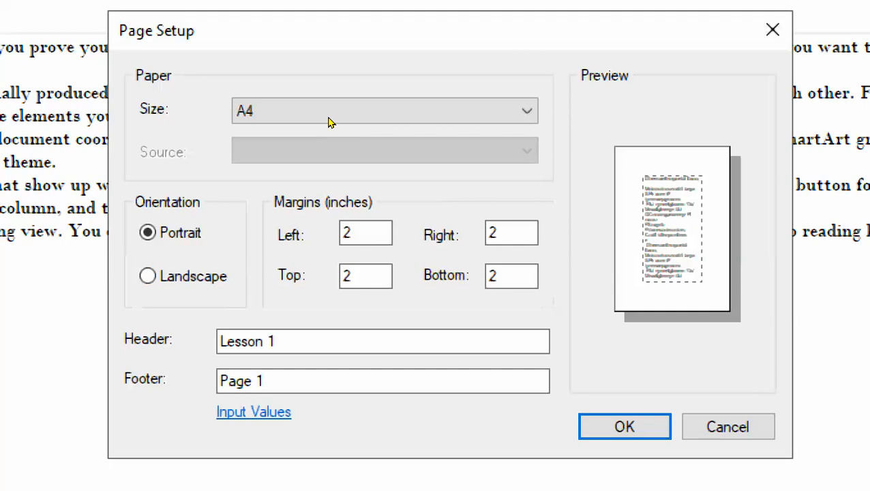
click(365, 233)
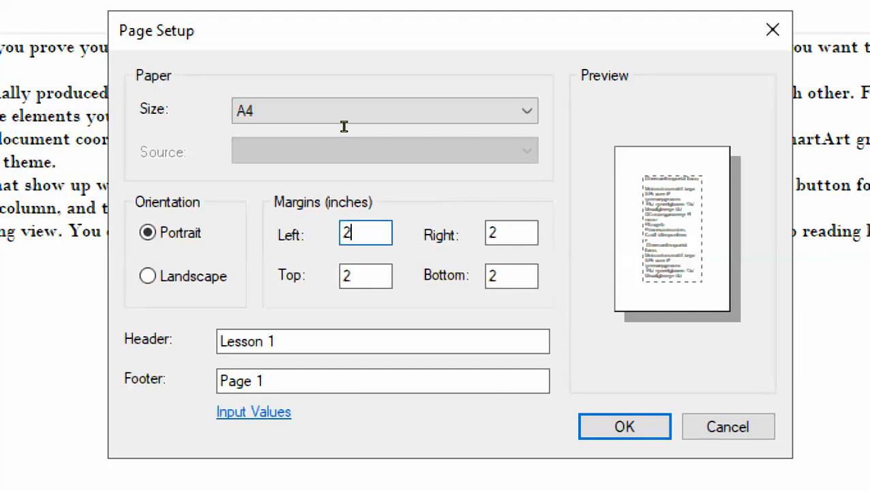
key(BackSpace)
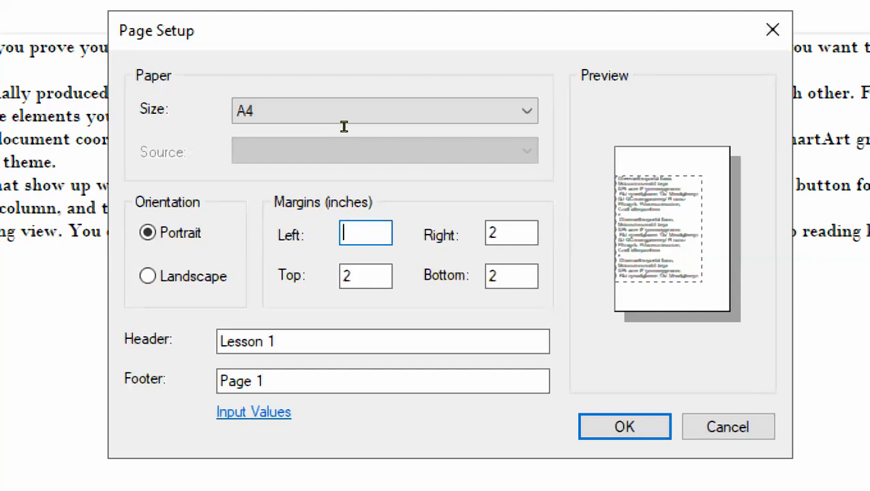
text(0.5)
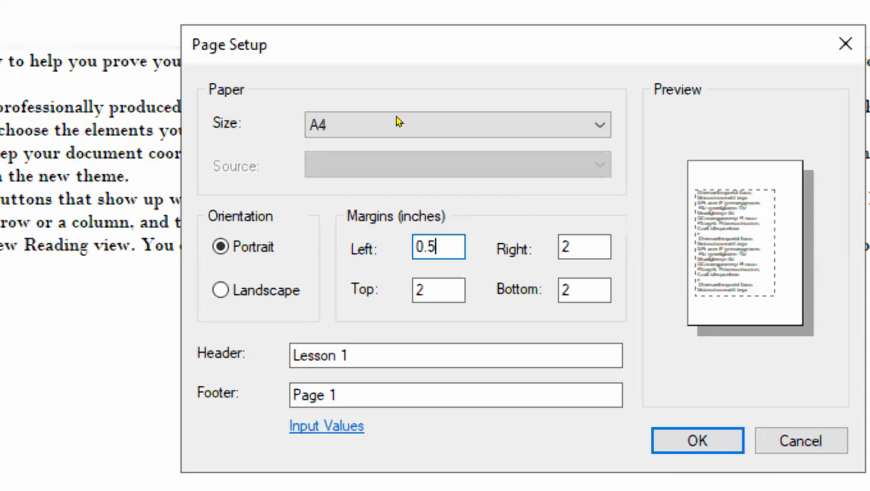
key(Tab)
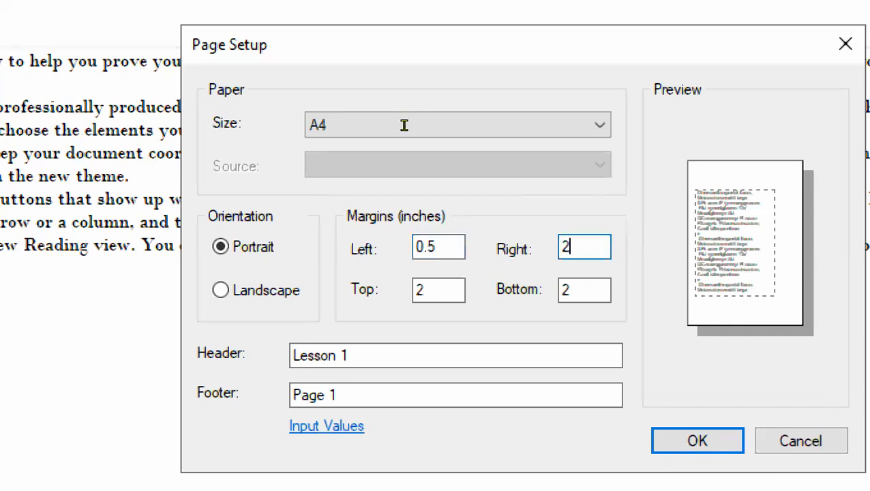
text(0.5)
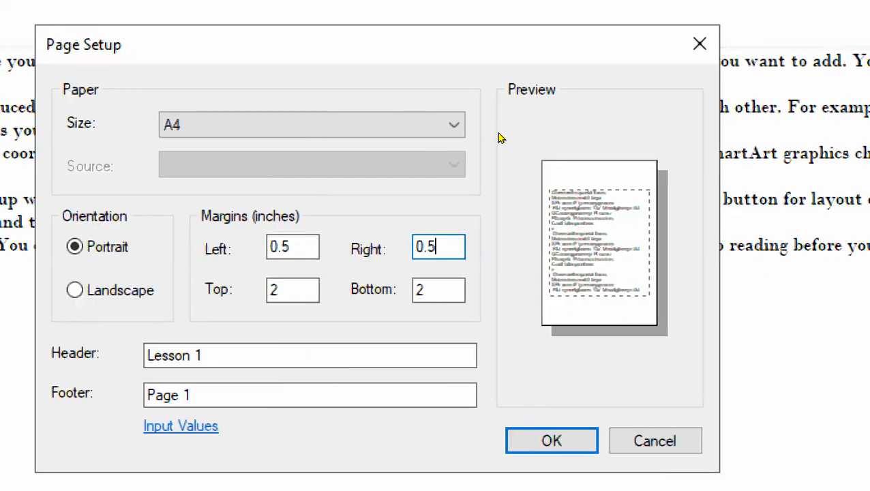
- Set the top margin to 0.2 inches and the bottom margin to 0.5 inches
drag(296, 290, 264, 291)
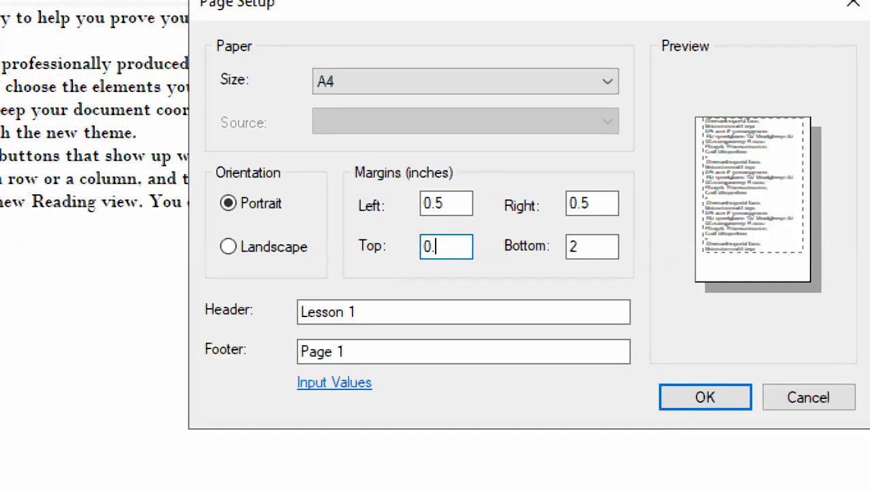
text(.2)
key(Tab)
text(0.5)
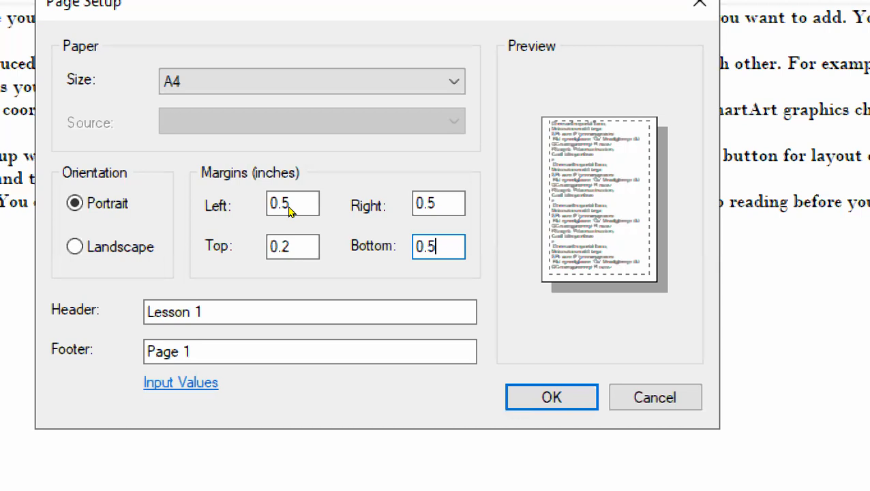
- Replace the page footer with "Made by GIT" and apply the page setup
key(Tab)
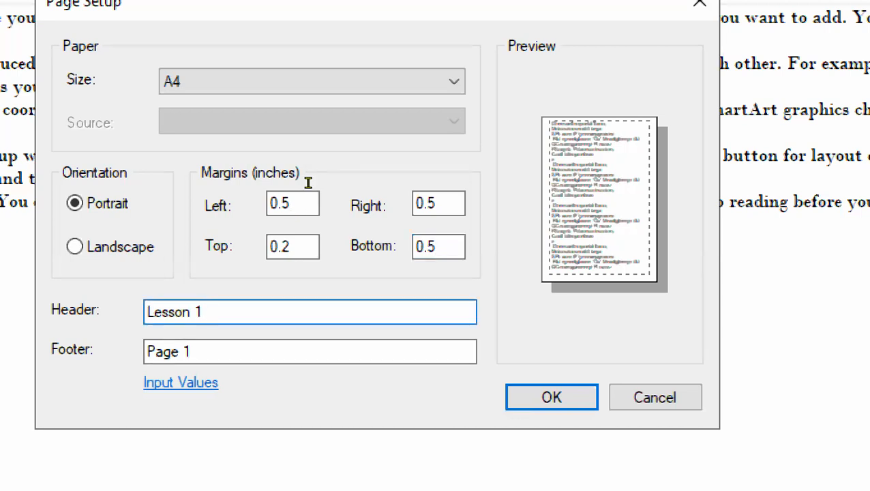
key(Tab)
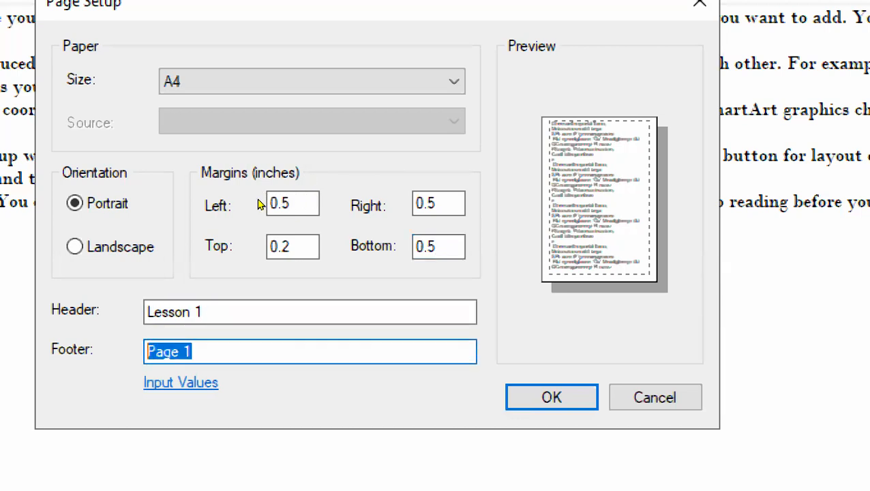
key(BackSpace)
text(Mad)
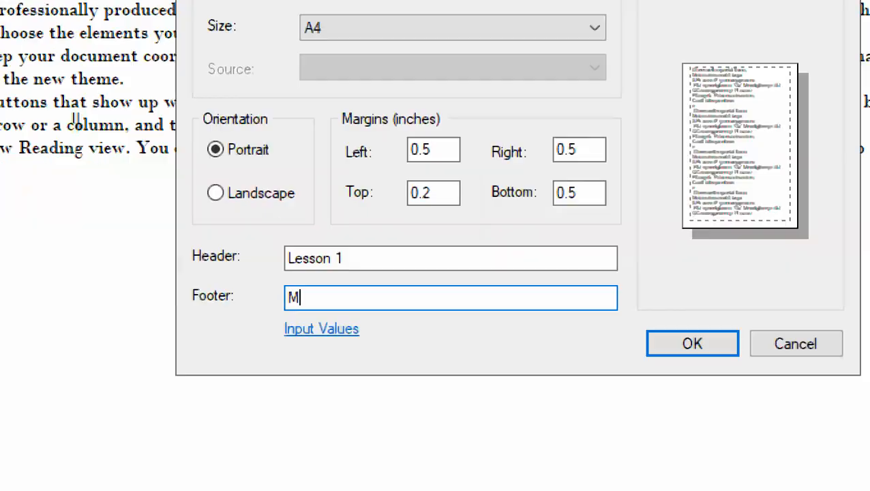
text(e )
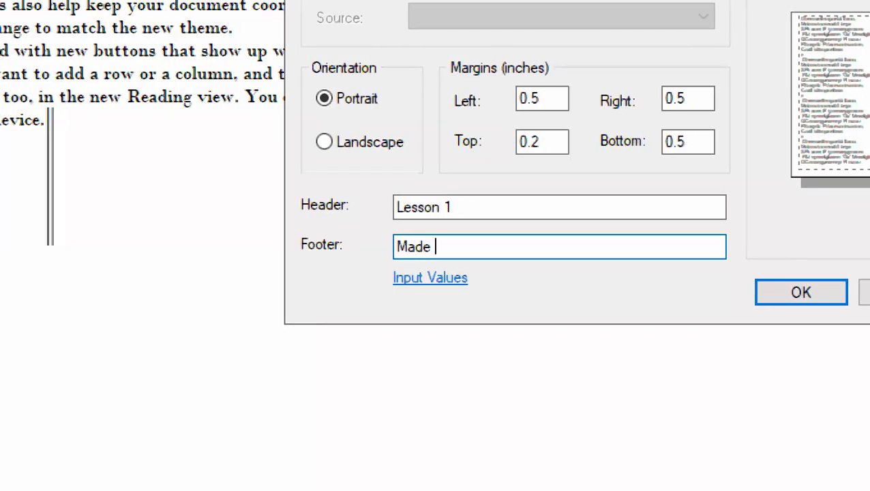
text(by Gl)
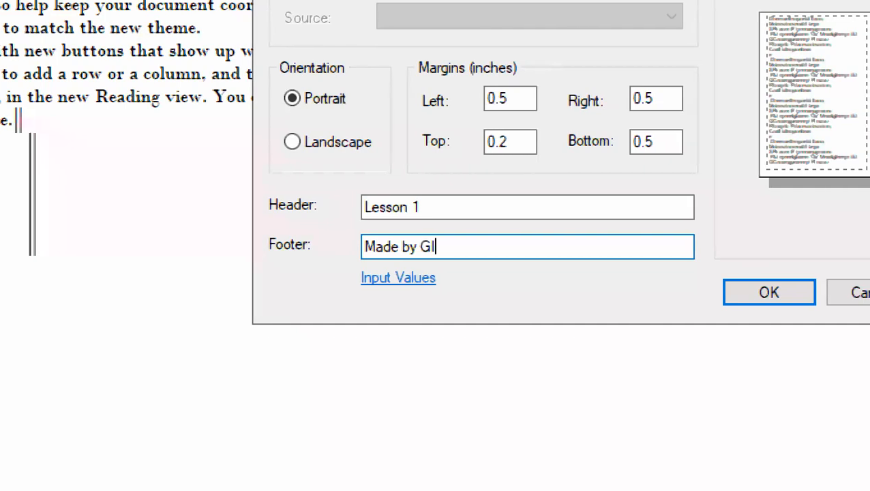
text(T)
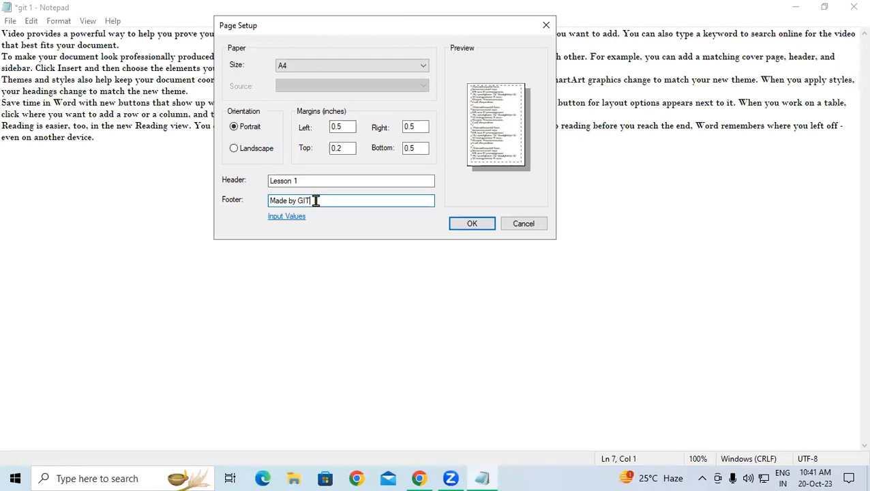
click(456, 229)
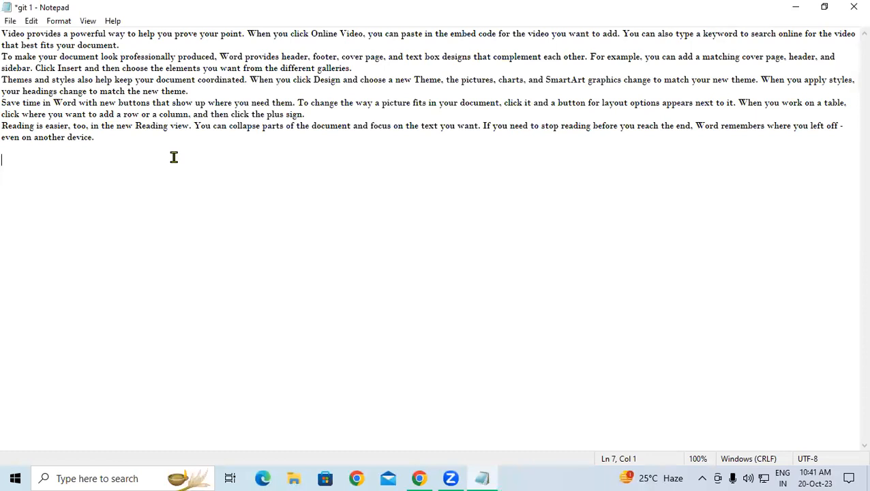
drag(174, 158, 9, 25)
click(104, 138)
click(10, 21)
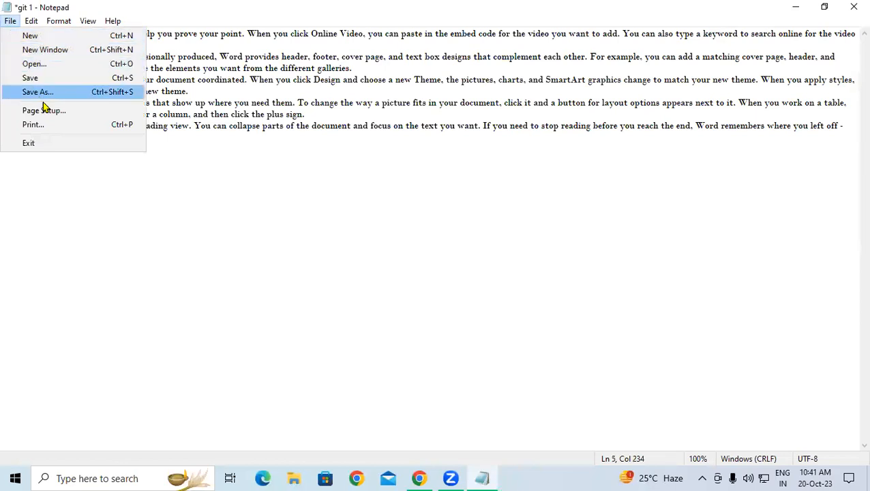
click(31, 125)
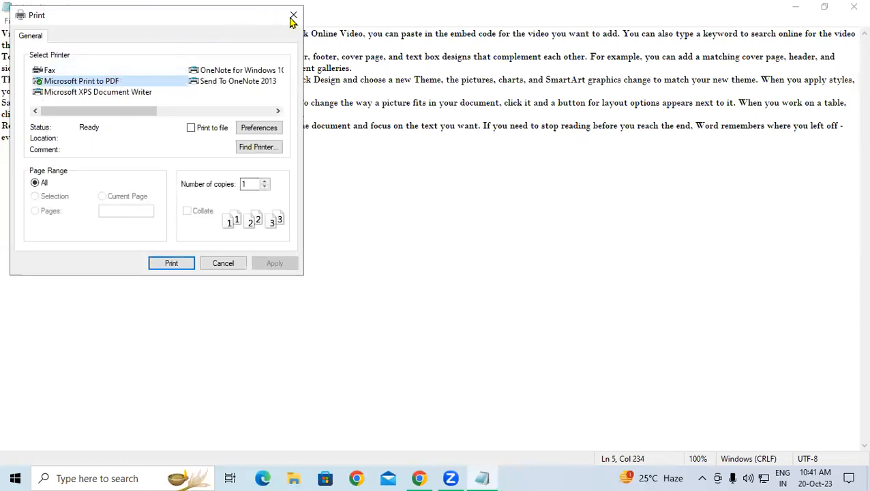
click(293, 15)
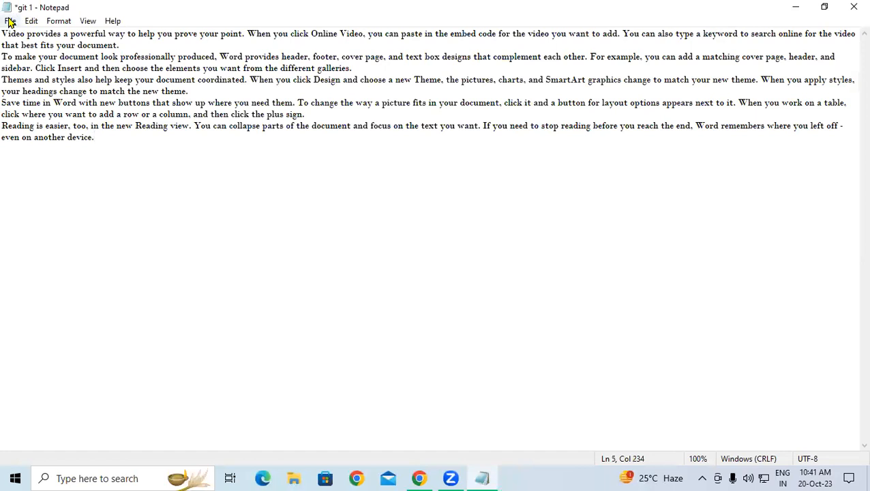
- Print the document with the Microsoft Print to PDF printer
click(10, 21)
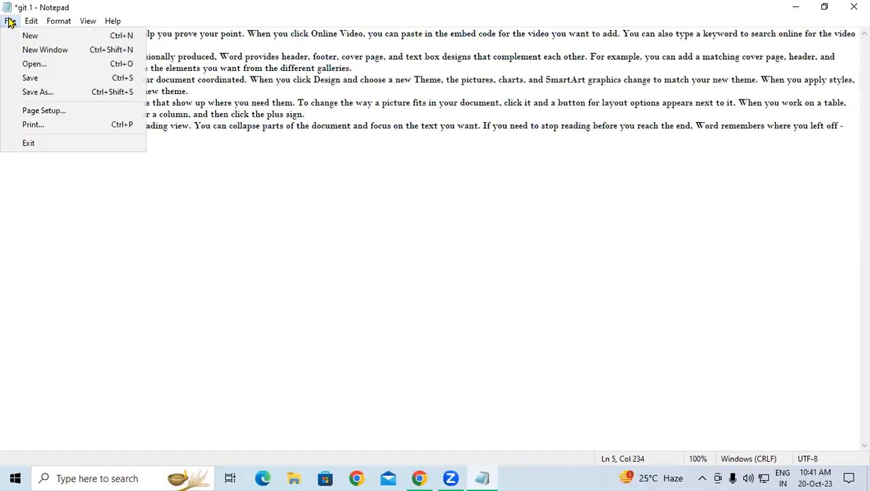
click(33, 125)
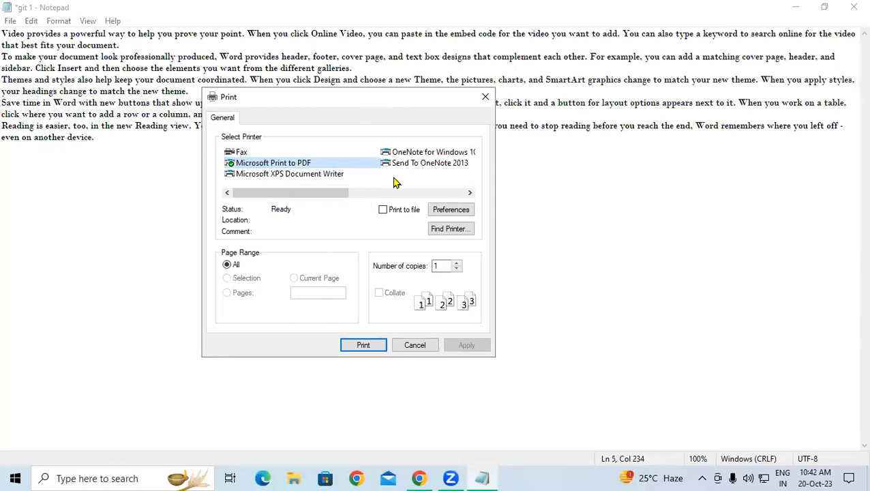
click(315, 162)
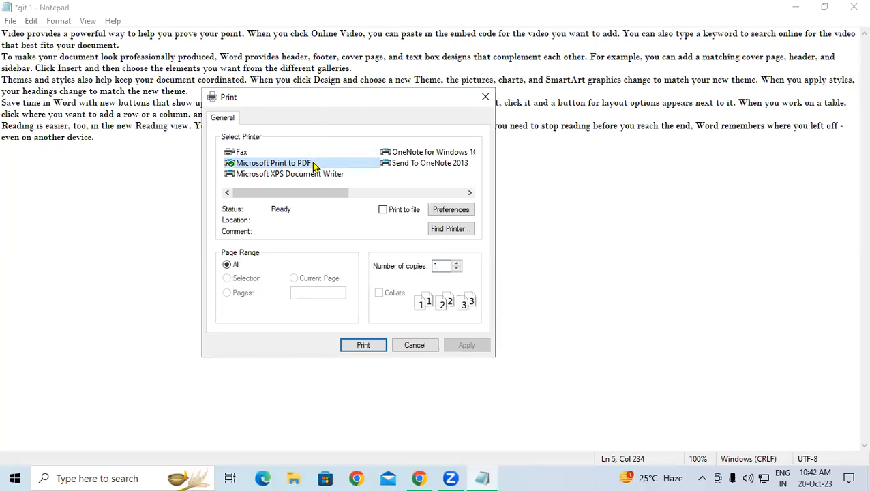
click(348, 166)
click(364, 343)
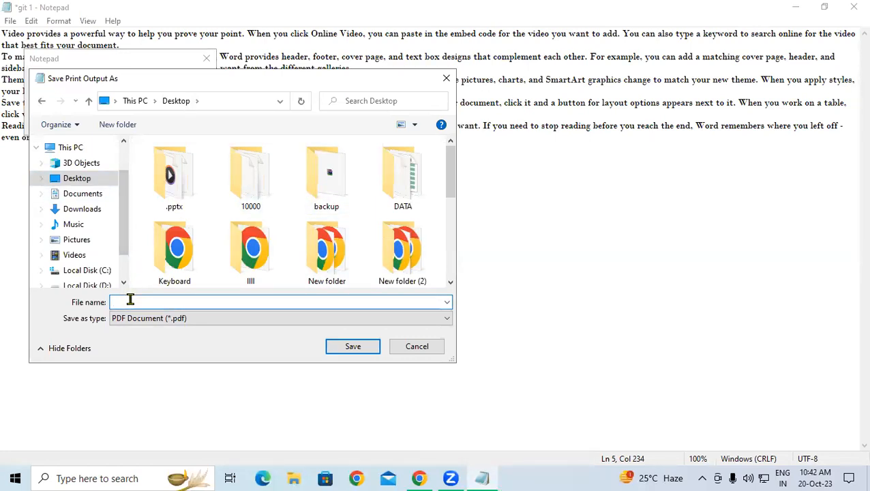
text(pdf)
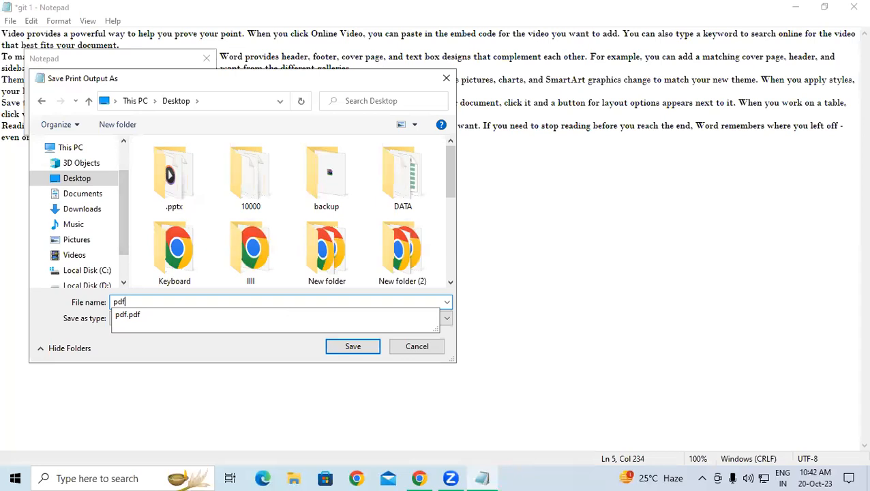
key(BackSpace)
key(BackSpace)
key(BackSpace)
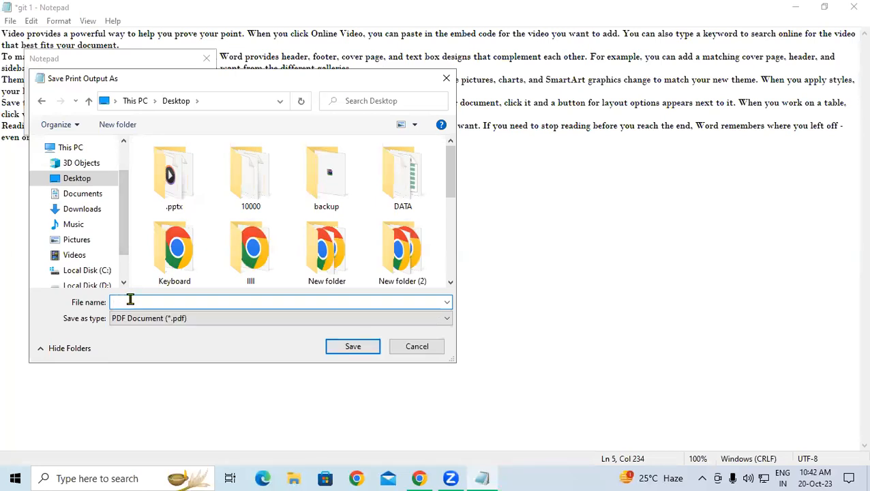
- Save the print output to the Desktop as a PDF document named "notepad pdf"
text(not)
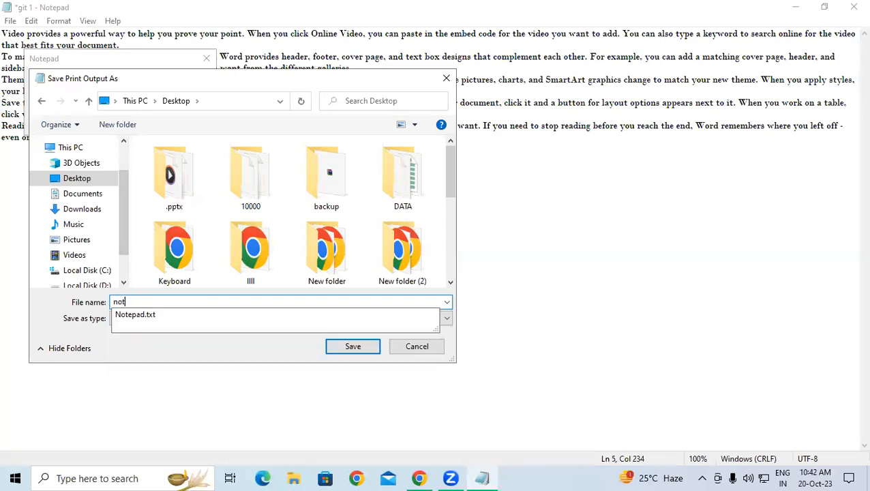
text(epad pdf)
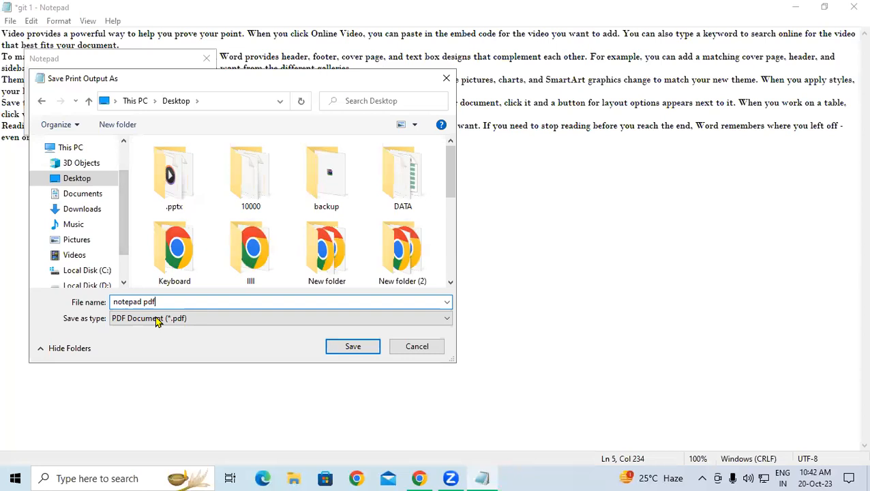
click(340, 350)
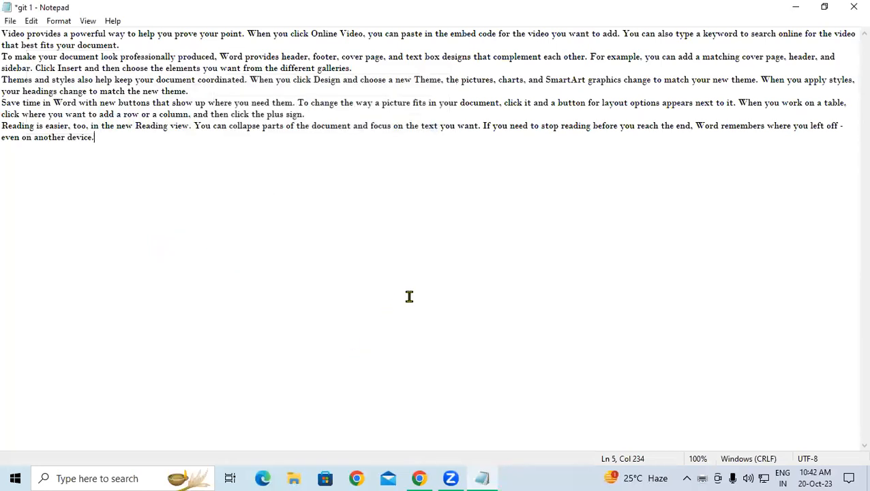
- Minimize the document window and open the notepad pdf file from the desktop
click(795, 14)
drag(478, 405, 565, 231)
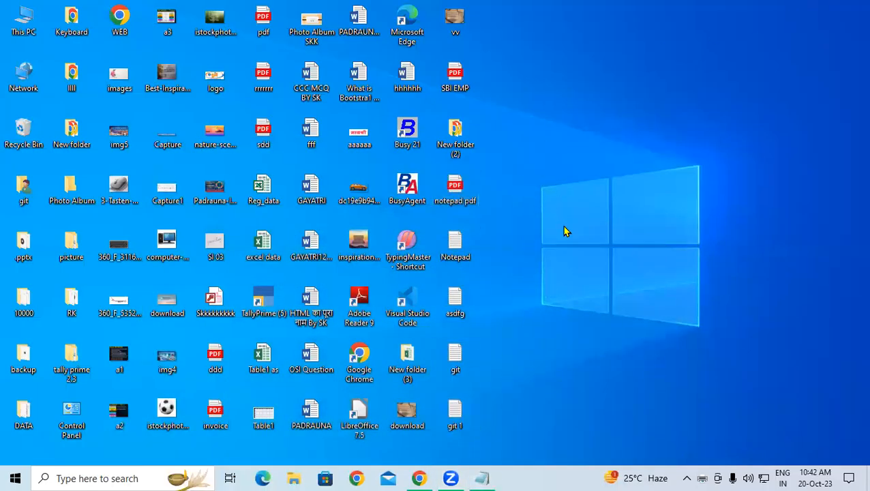
double_click(451, 187)
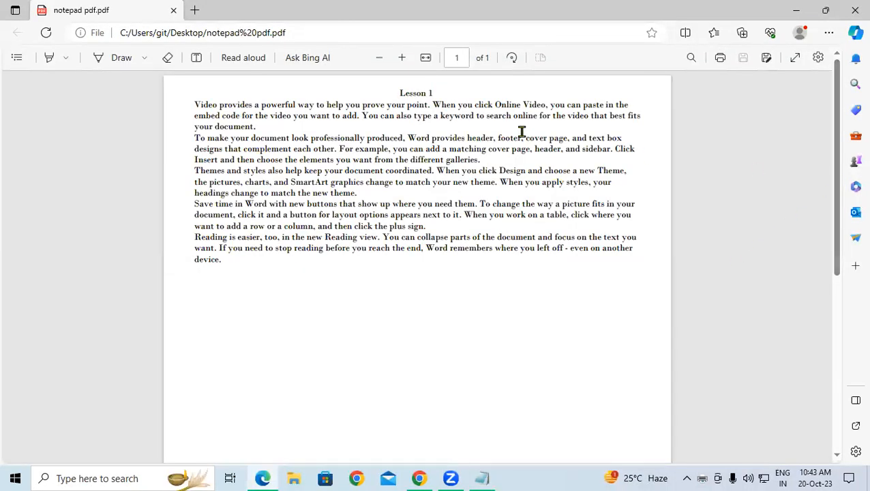
- Examine the header, the footer and the left margin on the page of the PDF
drag(398, 93, 440, 91)
click(492, 275)
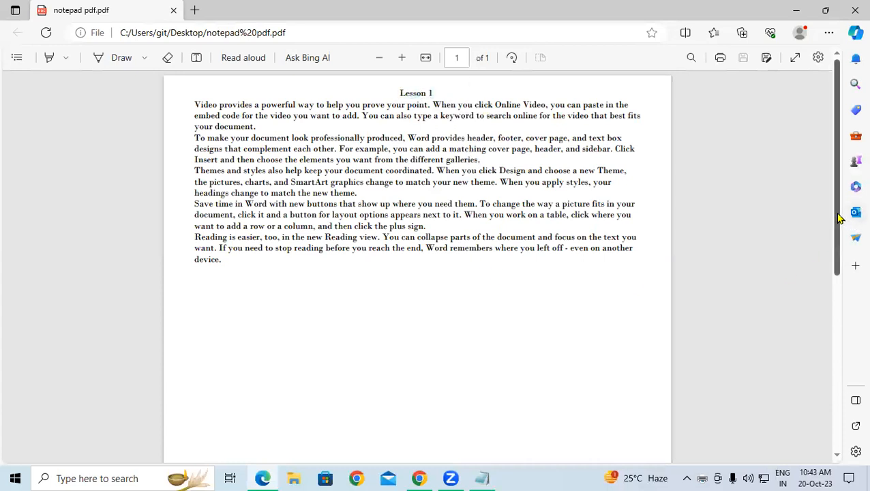
drag(838, 216, 796, 414)
drag(393, 422, 444, 422)
click(430, 281)
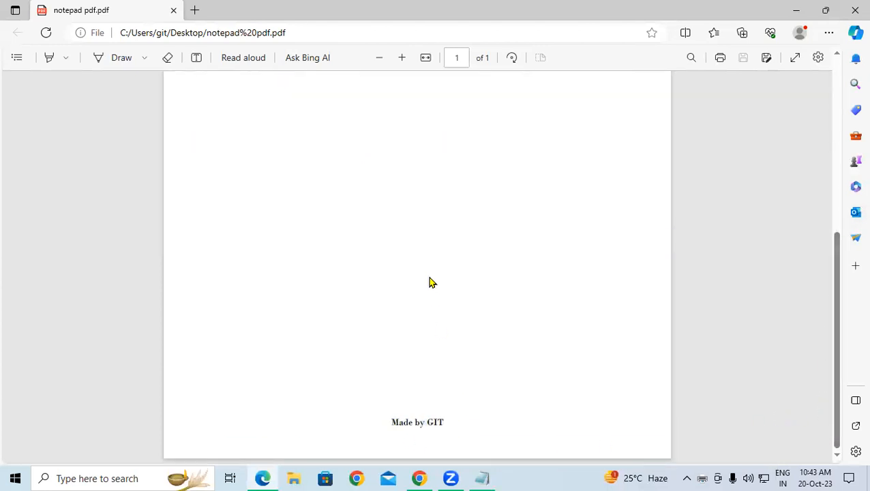
scroll(430, 282, up, 5)
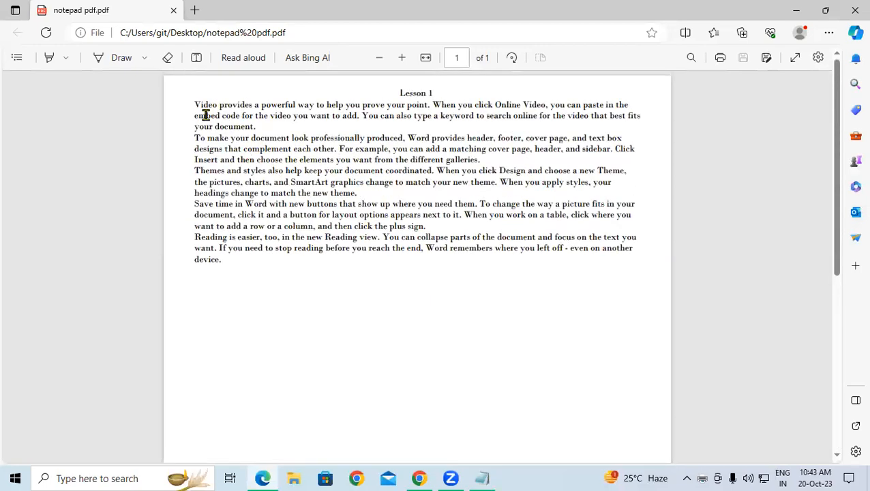
drag(194, 109, 202, 166)
click(199, 253)
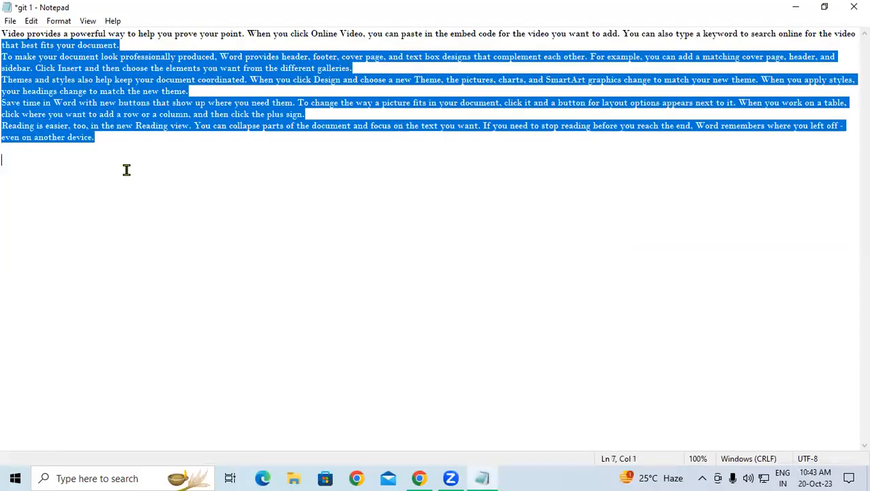
- Review the paper size, orientation, margins, header and footer in the document's page setup and accept them
click(128, 149)
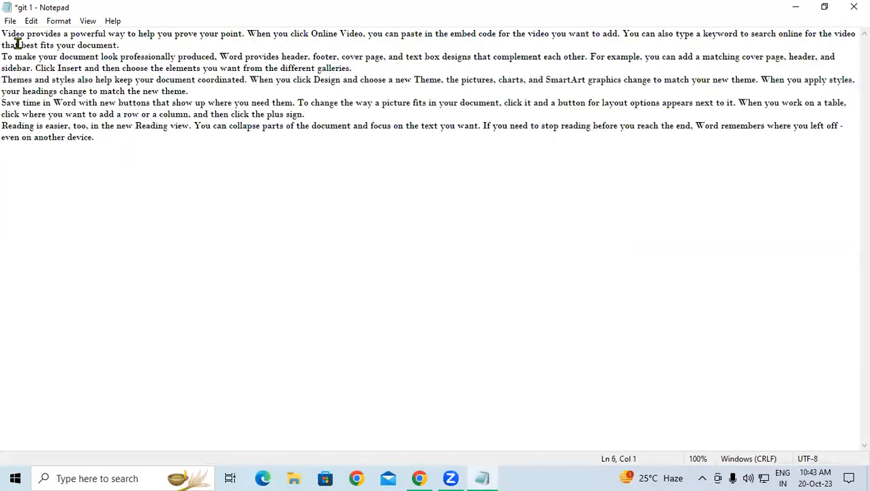
click(11, 22)
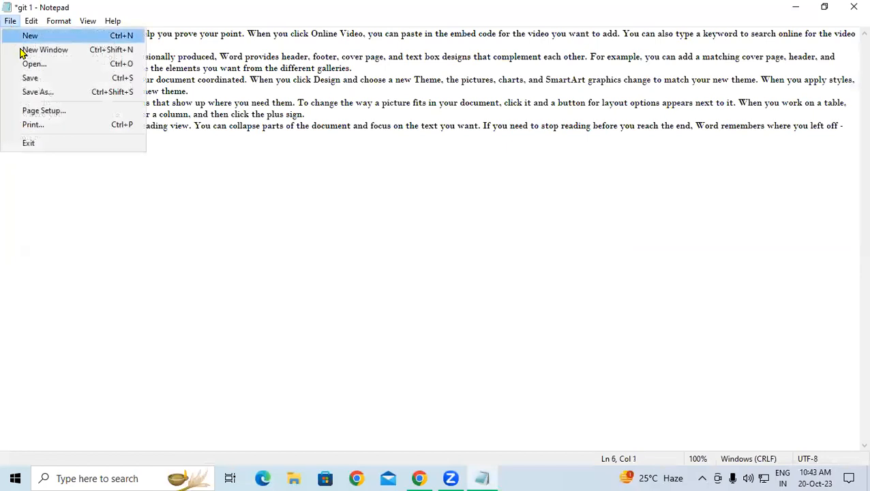
click(33, 110)
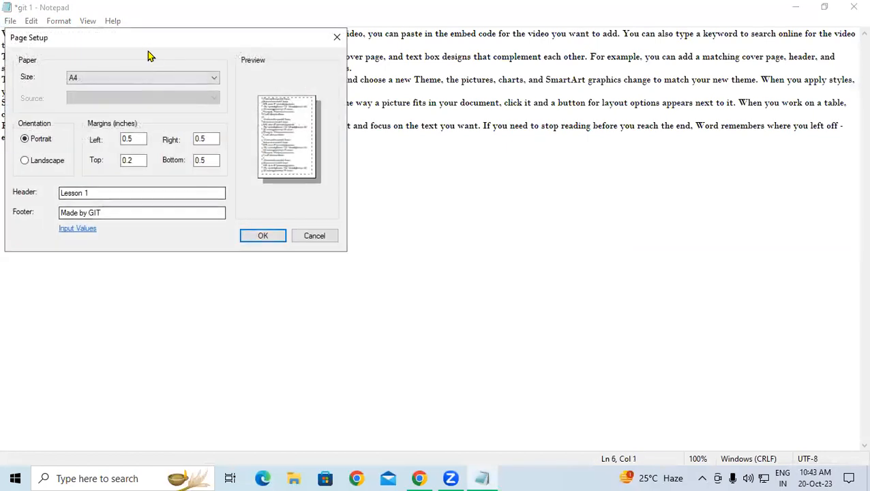
drag(171, 48, 276, 51)
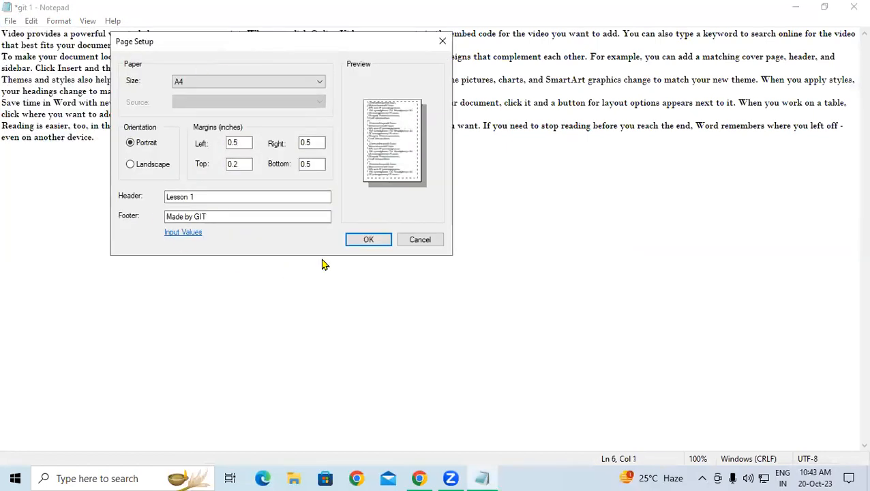
click(366, 240)
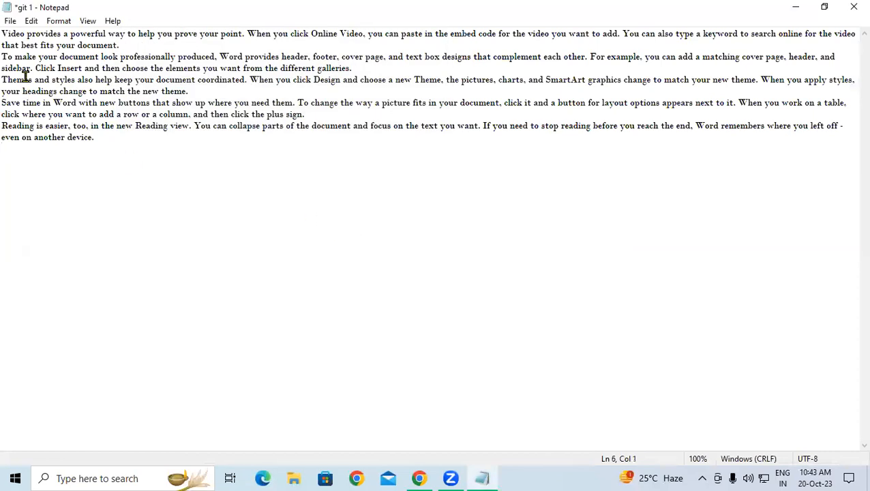
- Print the git 1 document again with the Microsoft Print to PDF printer
click(10, 22)
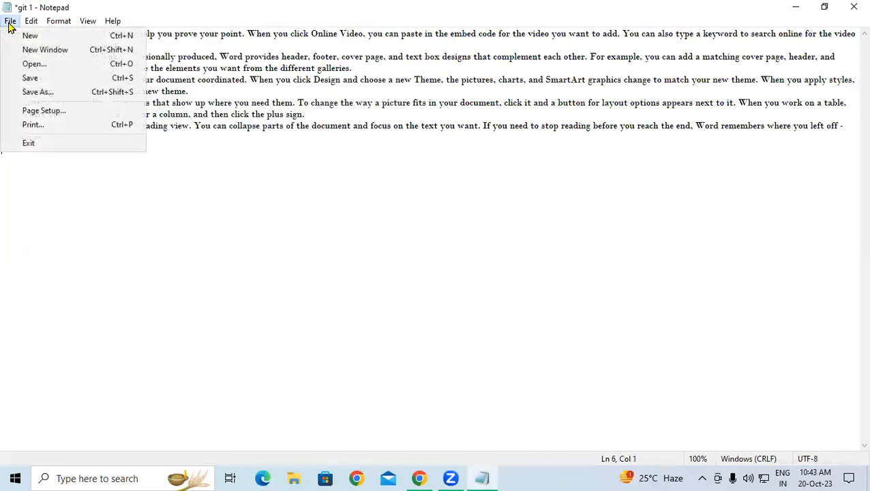
click(32, 126)
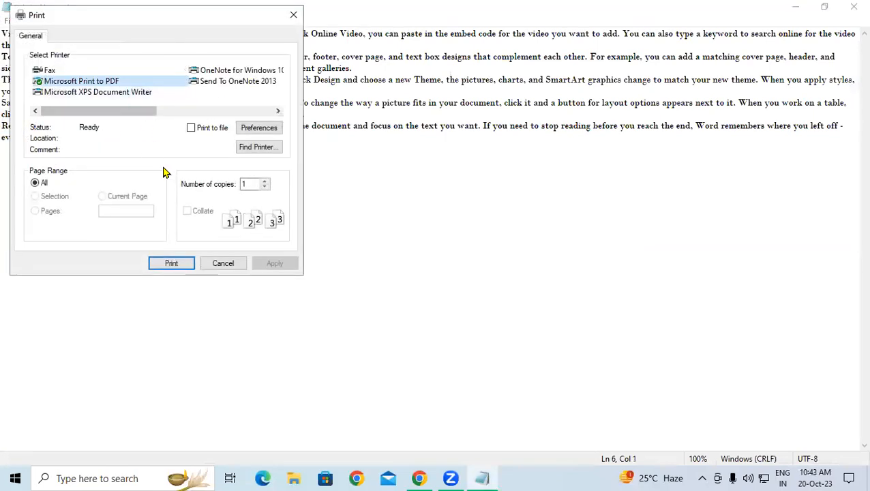
click(163, 265)
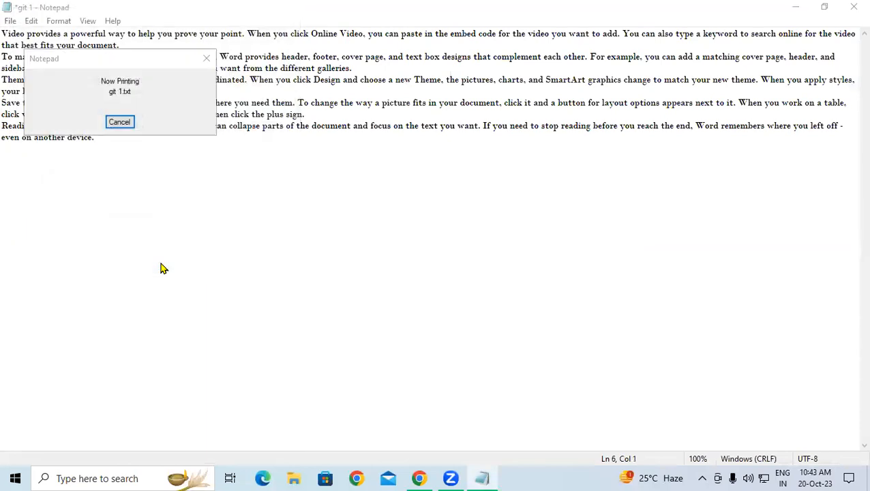
- Save the print output to the Desktop as a PDF document named "rgg"
click(99, 183)
click(140, 302)
text(wefwe)
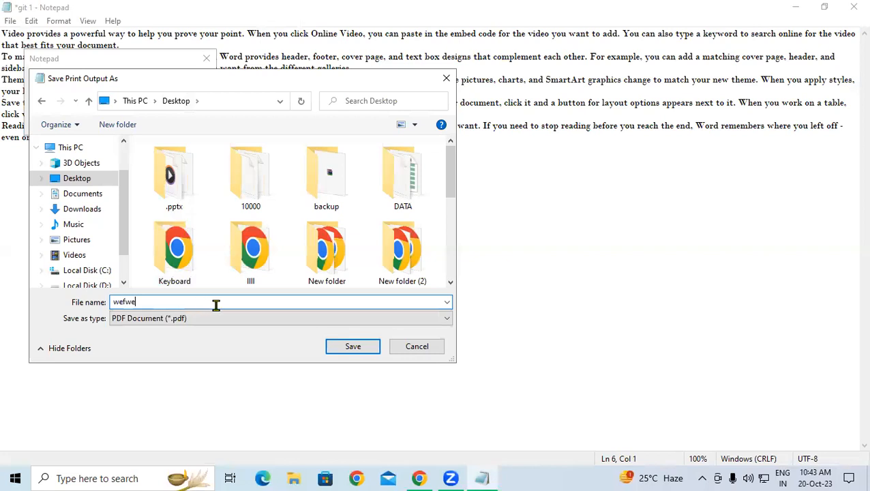
drag(172, 301, 111, 303)
text(rgg)
click(351, 347)
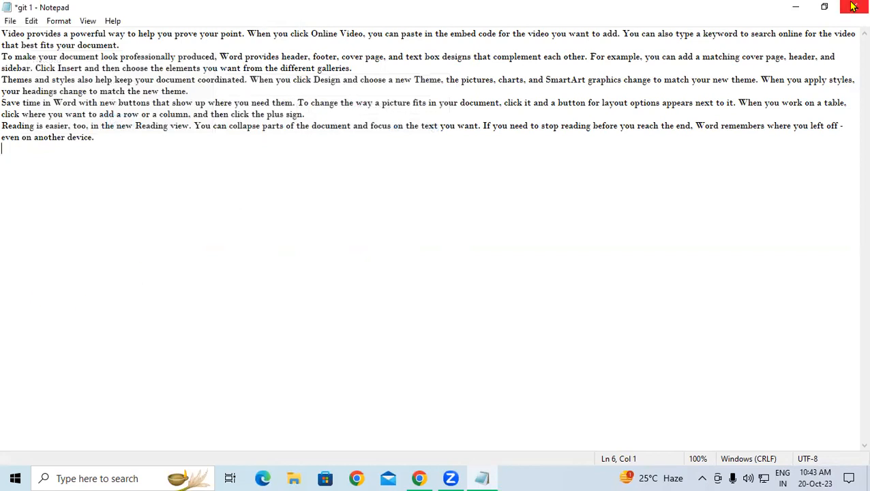
- Minimize the document window and open the rgg PDF file from the desktop
click(793, 7)
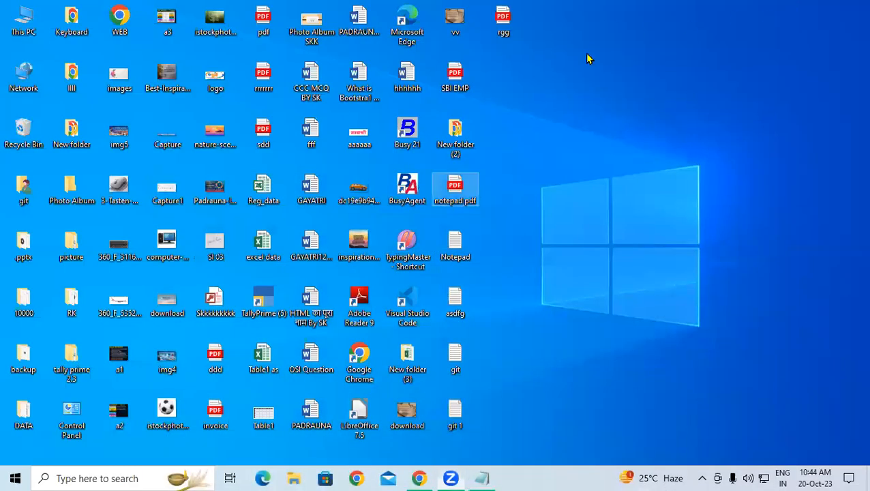
double_click(505, 23)
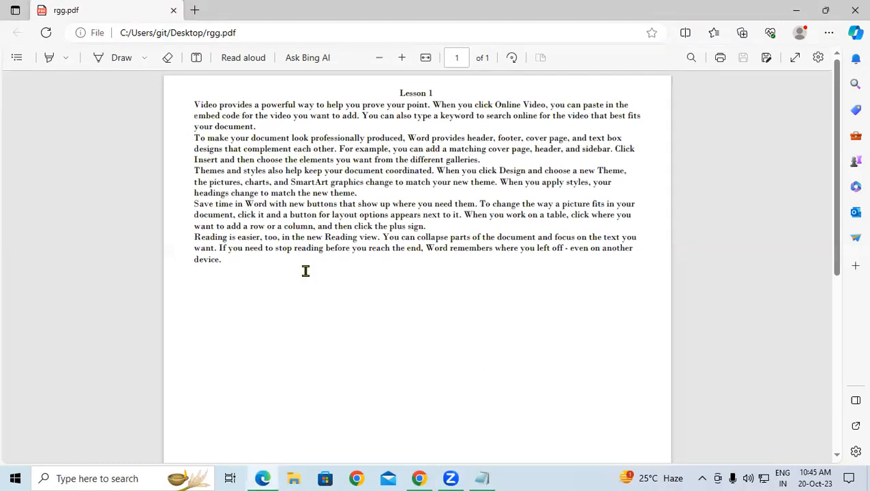
- Switch back to Notepad and save the changes to the git 1 document
key(alt+Tab)
click(10, 20)
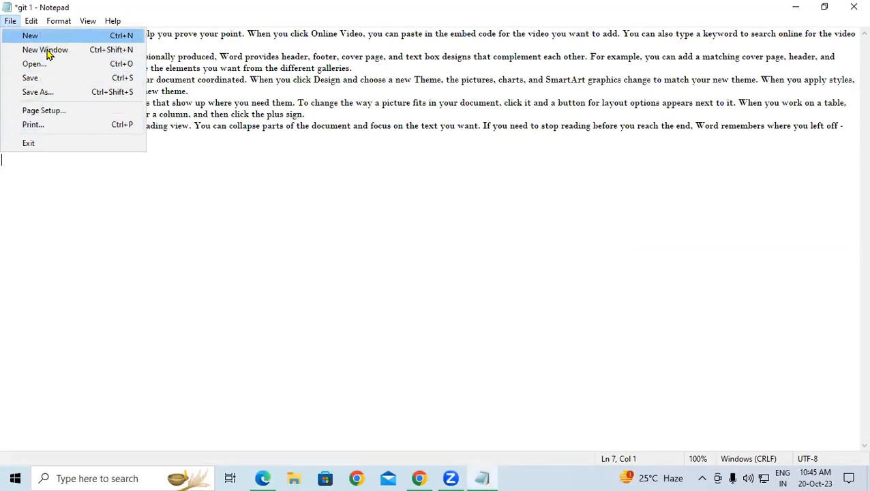
click(174, 126)
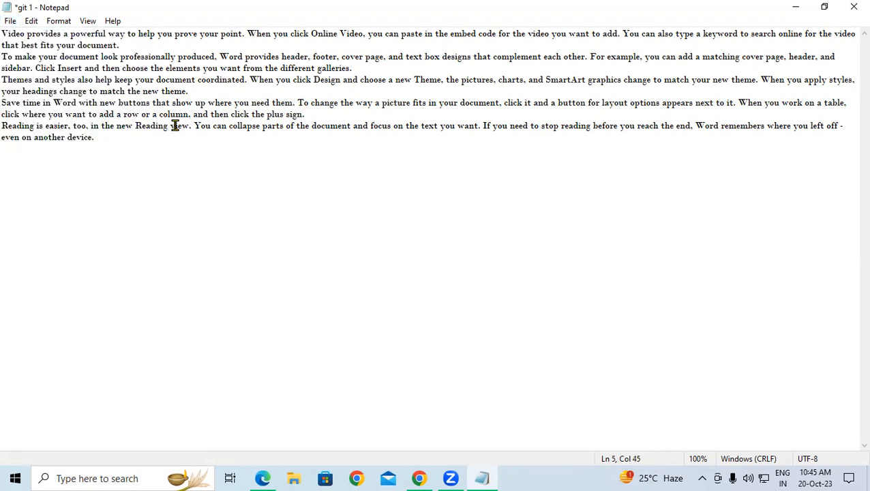
key(ctrl+s)
click(184, 208)
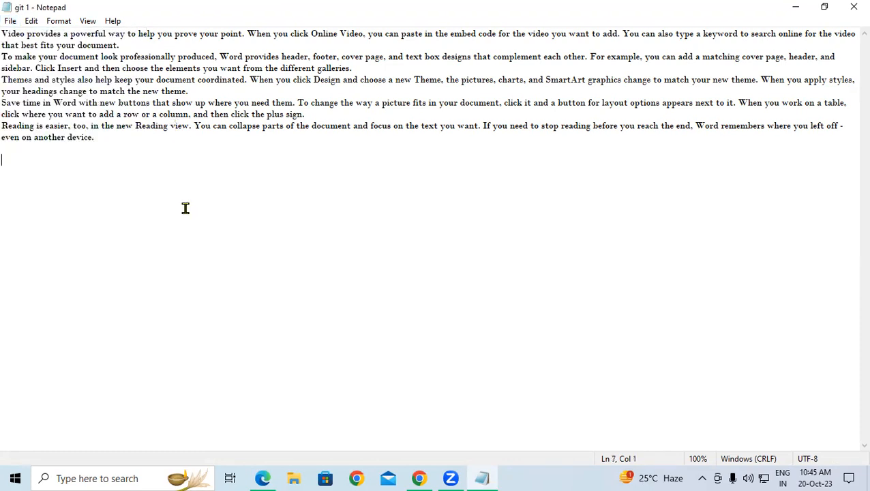
- Exit Notepad and close the browser window showing the rgg PDF
click(10, 22)
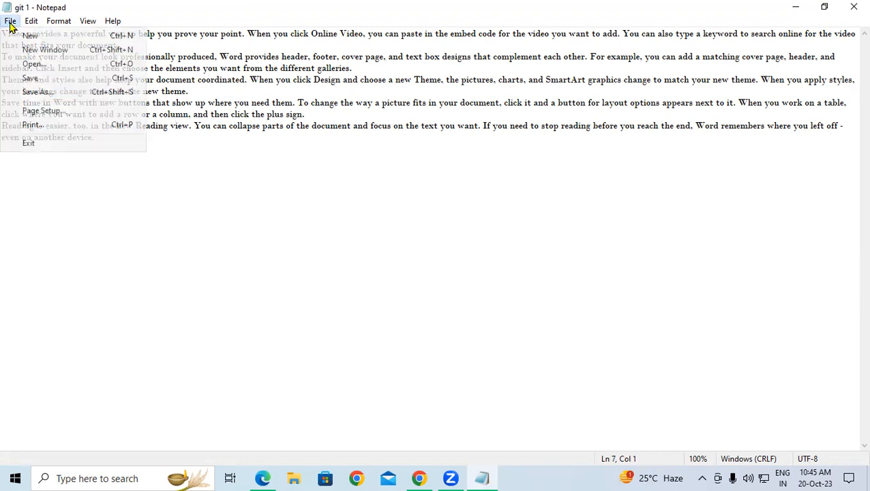
click(43, 143)
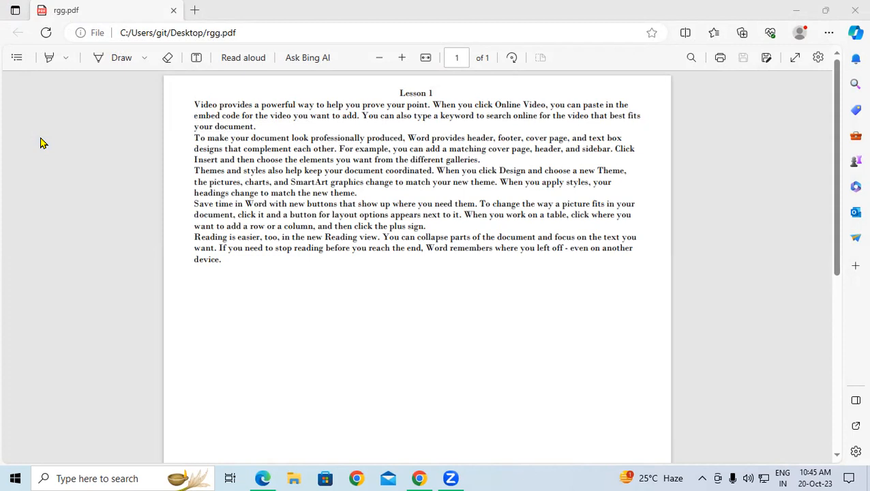
click(854, 10)
- Reopen the git 1 text file from the desktop in a maximized window and check its saved text
double_click(454, 412)
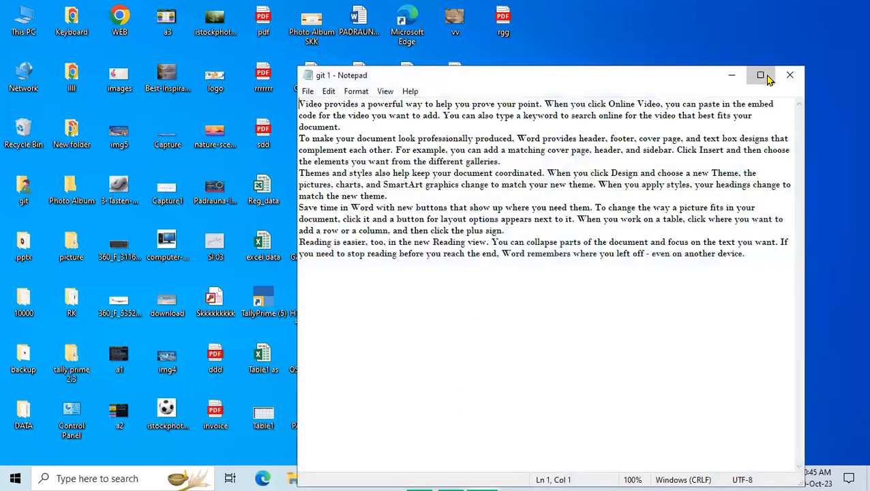
click(761, 75)
drag(107, 147, 4, 28)
click(233, 210)
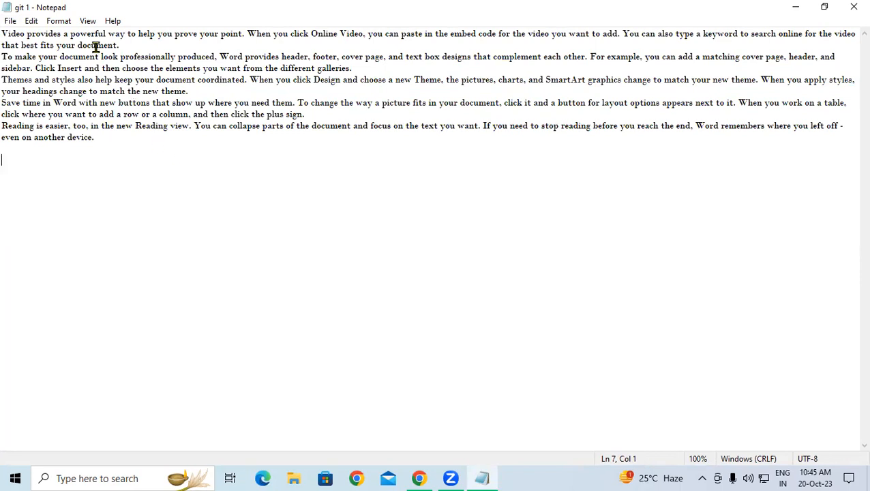
- Set the font size of the document text to 20
click(66, 23)
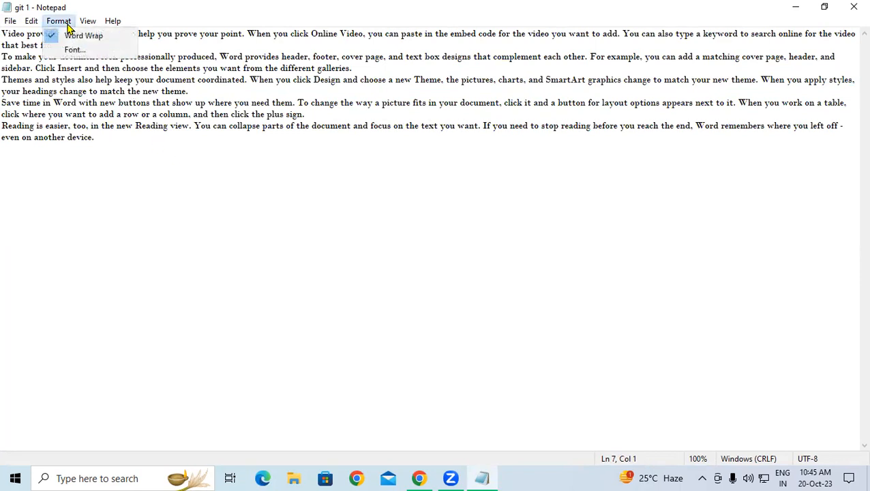
click(73, 50)
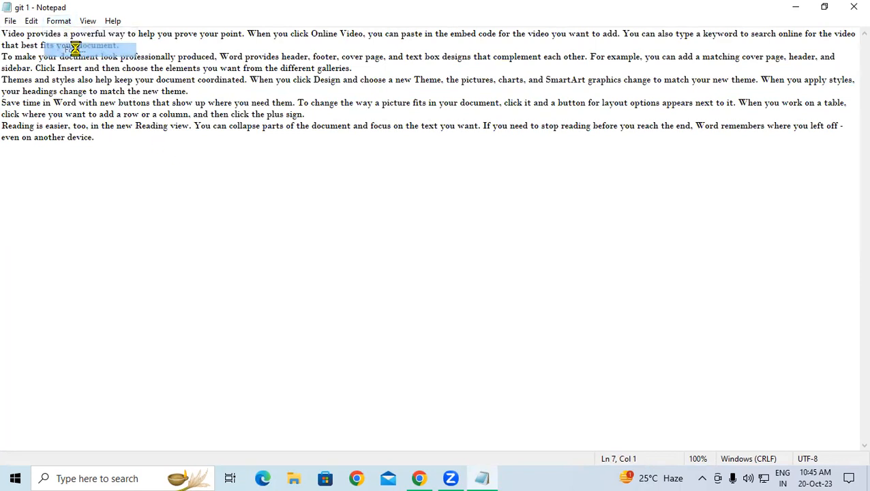
drag(122, 113, 194, 64)
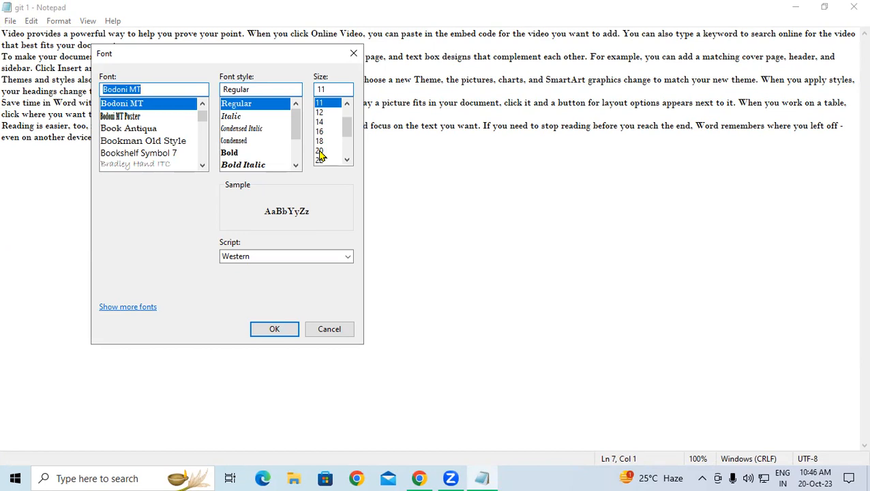
click(320, 151)
click(291, 329)
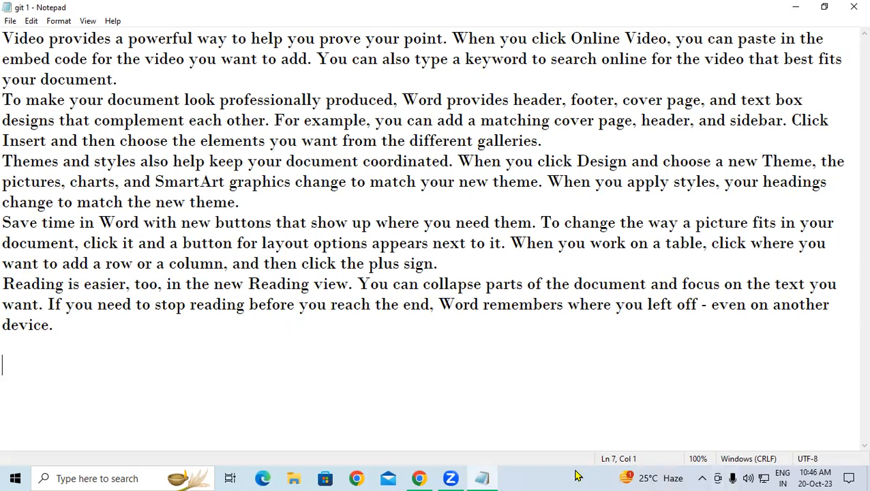
click(32, 22)
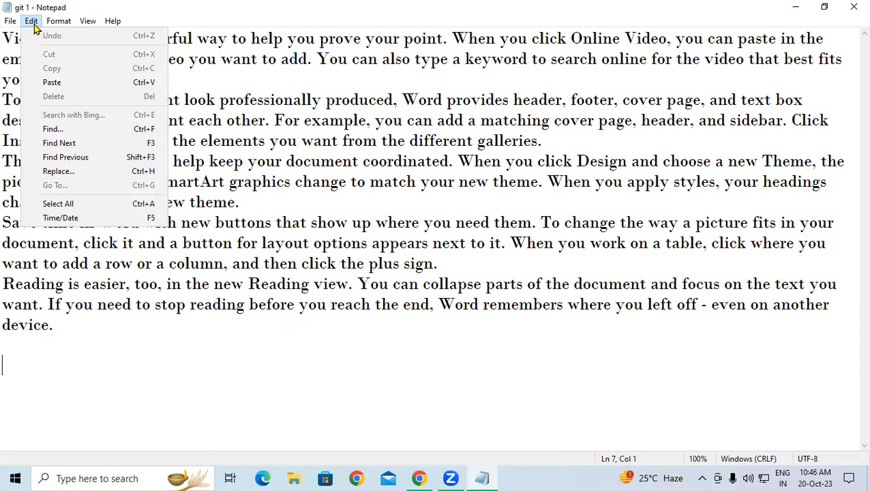
click(288, 146)
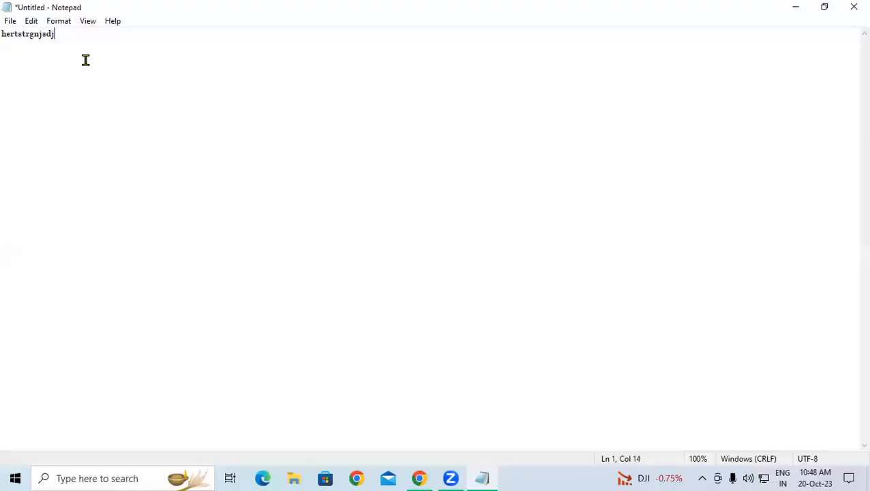
click(10, 21)
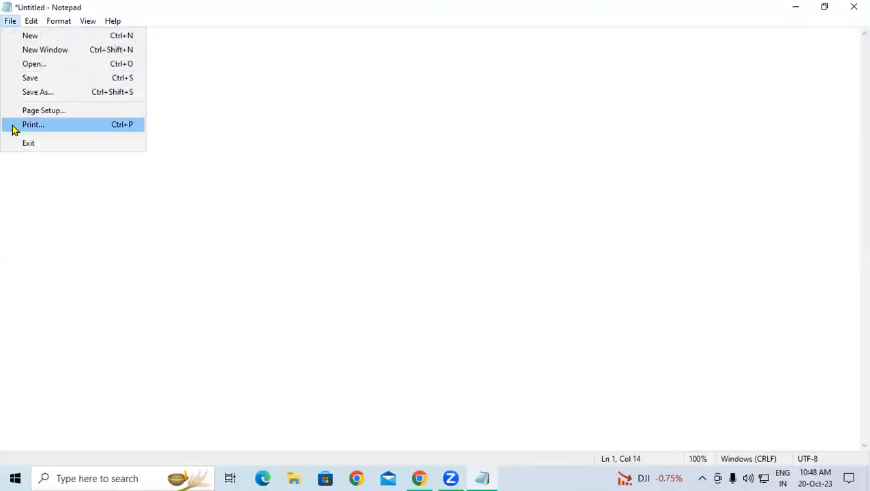
click(224, 174)
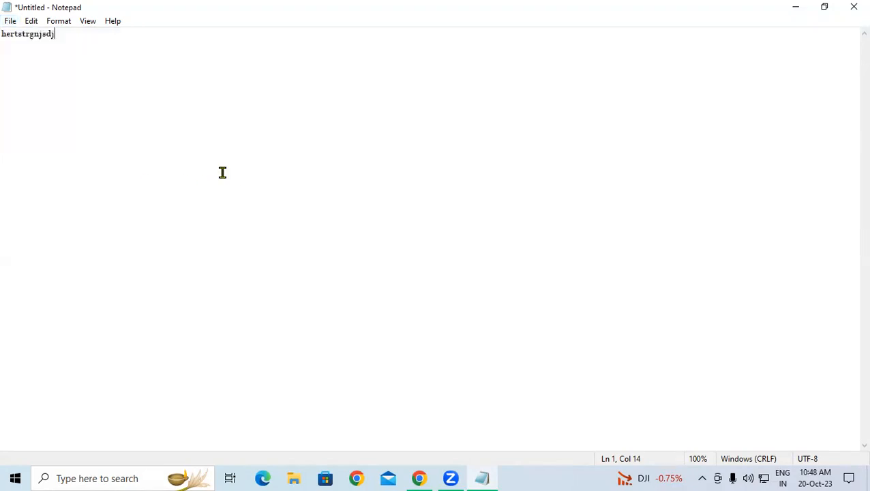
click(10, 21)
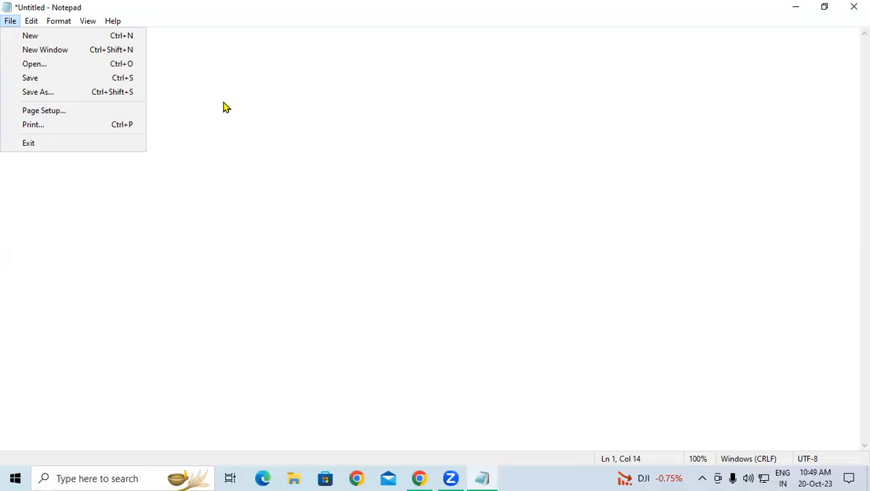
click(226, 107)
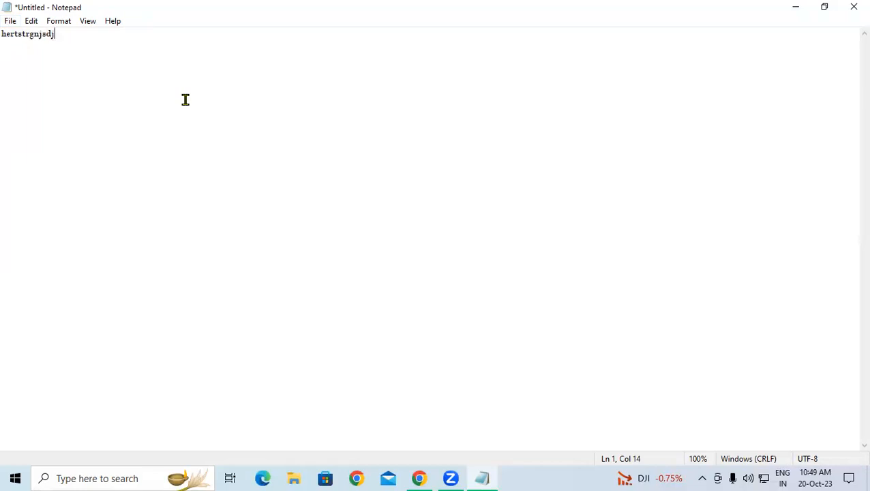